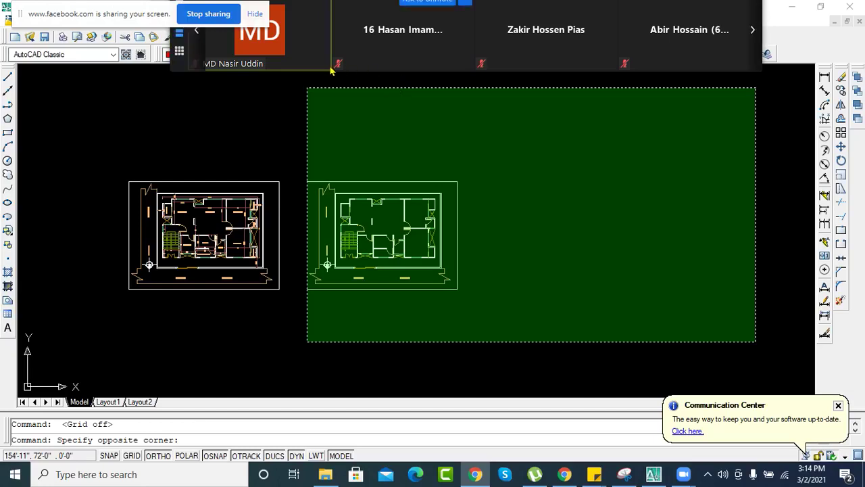
- Look through the meeting participants in the gallery view, then return the video panel to a thumbnail strip
left_click(195, 32)
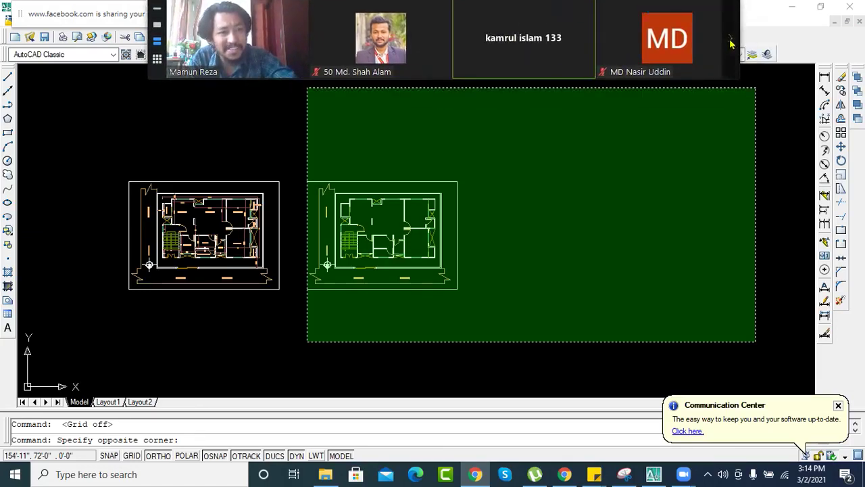
left_click(729, 38)
left_click(730, 41)
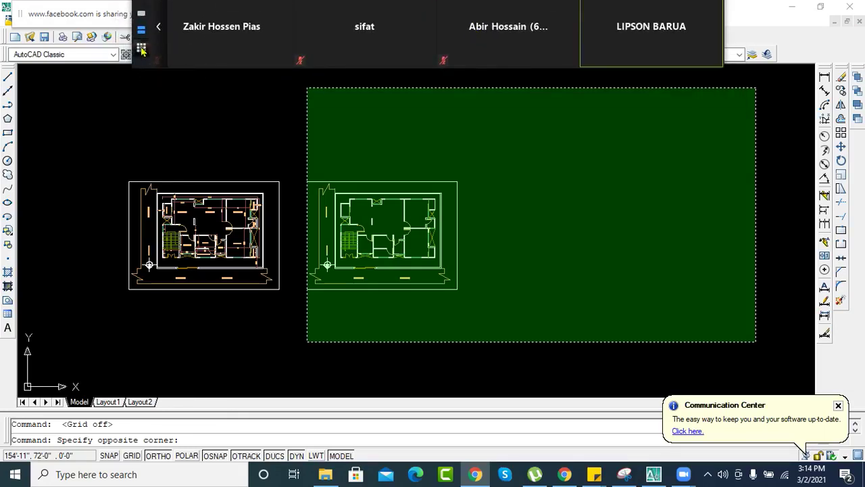
left_click(141, 48)
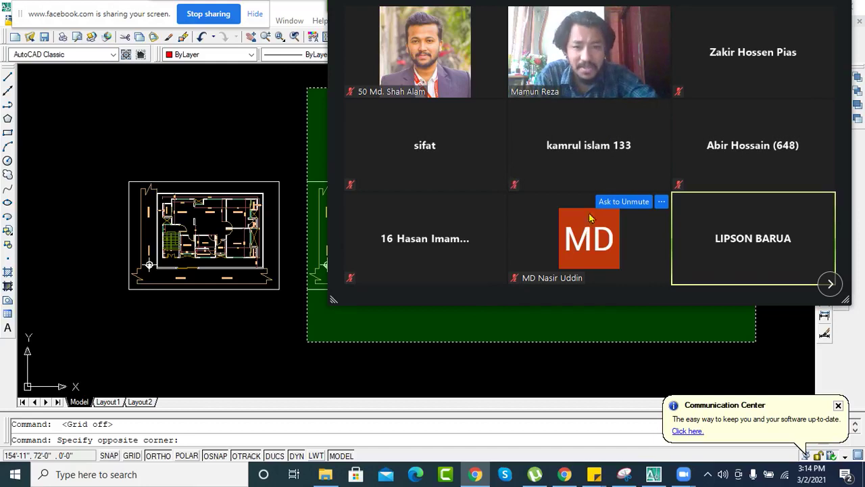
left_click(830, 284)
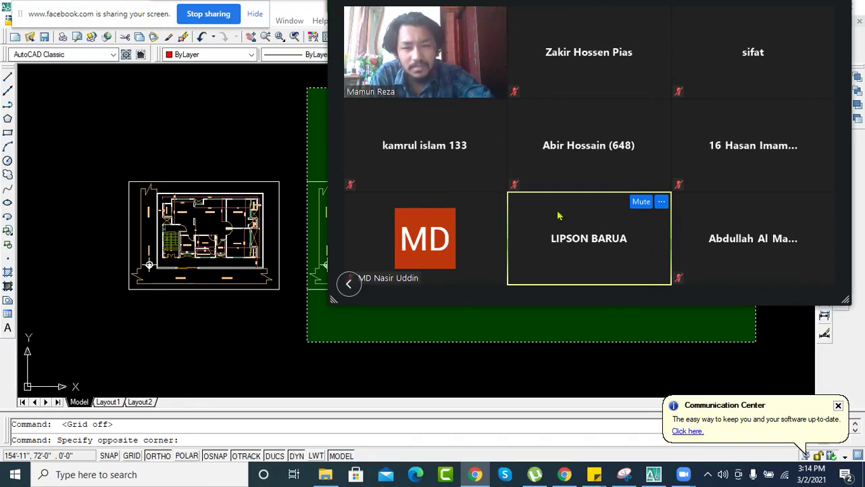
left_click(349, 284)
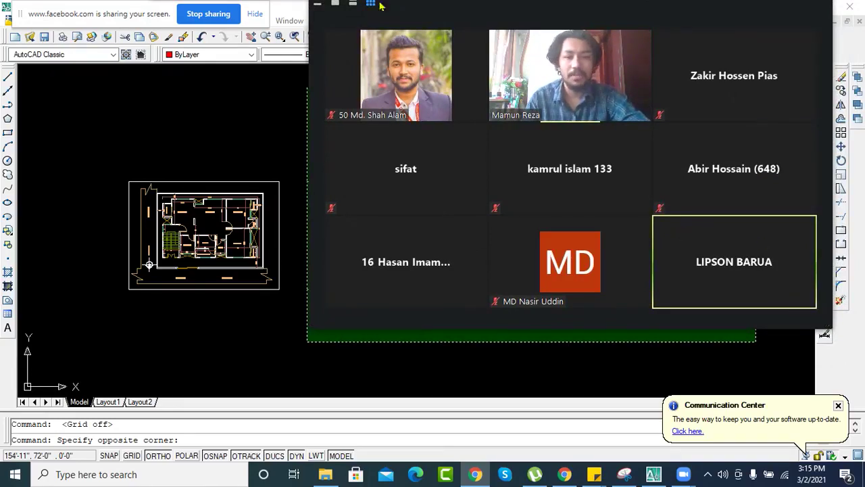
left_click(353, 6)
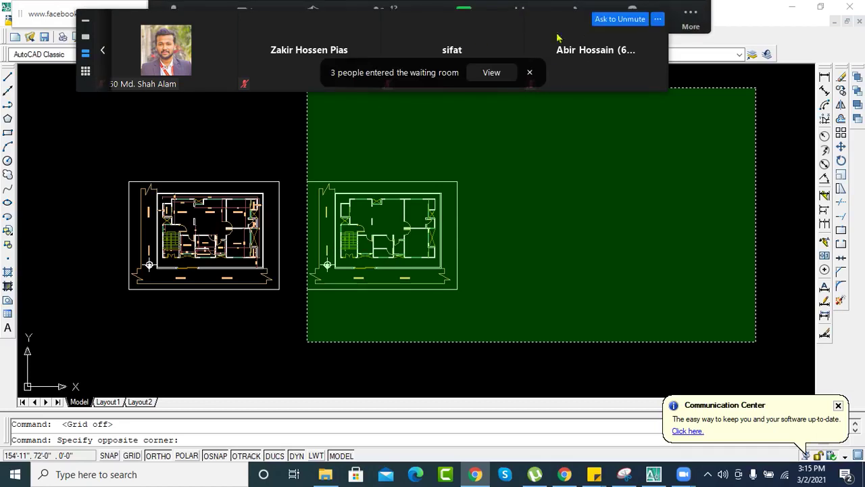
- Open the meeting's waiting room list and admit all waiting participants
left_click(530, 73)
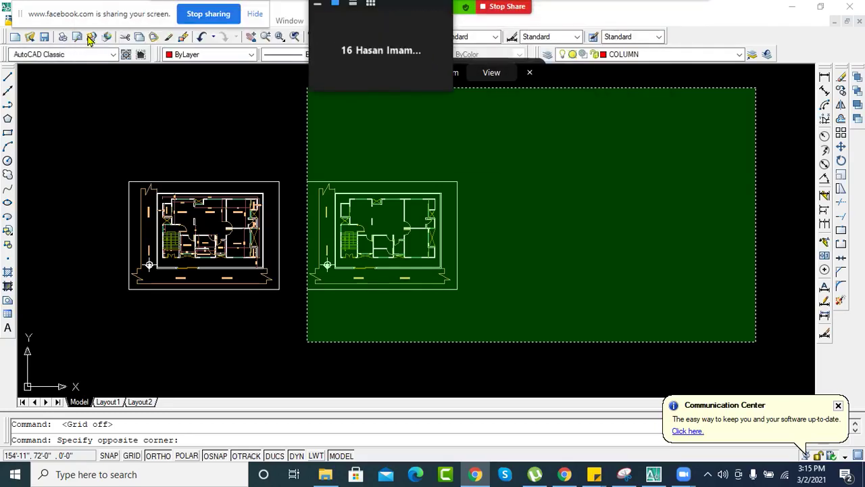
left_click(493, 74)
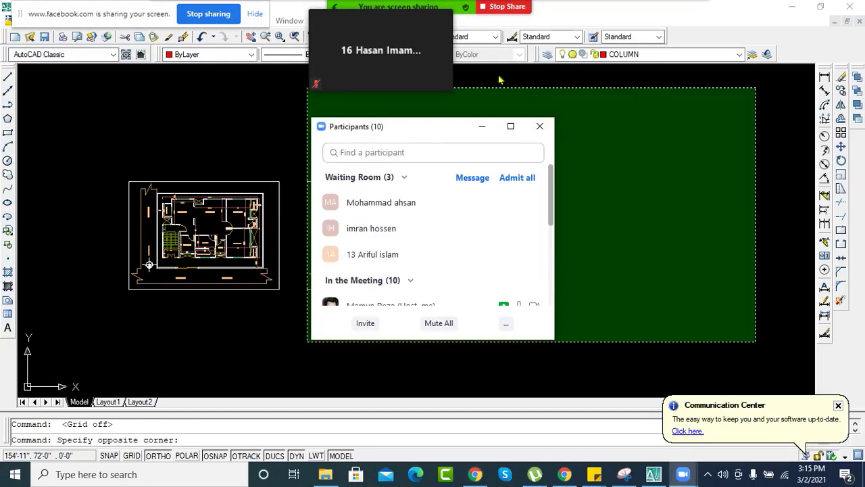
left_click(518, 177)
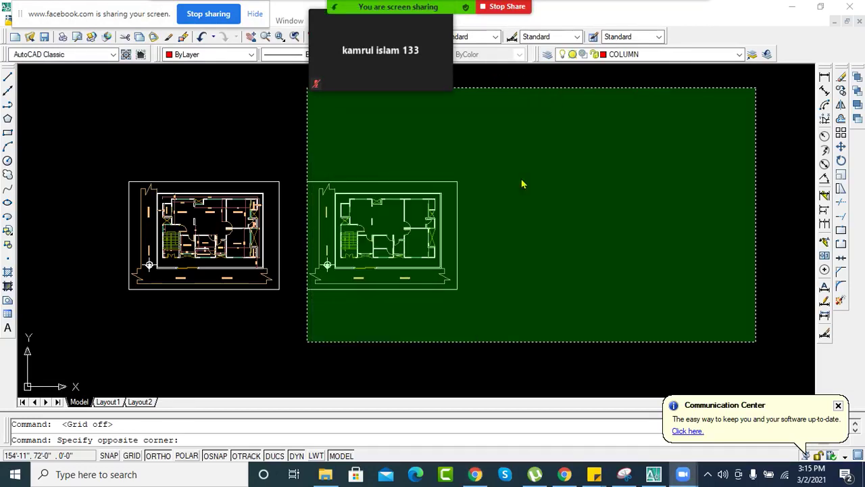
- Cancel the open selection window over the undimensioned floor plan
key("Escape")
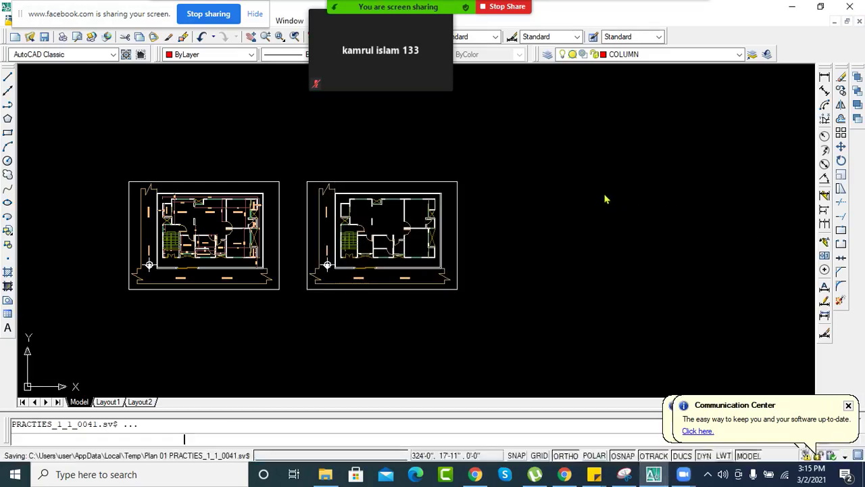
scroll(506, 268, "up", 3)
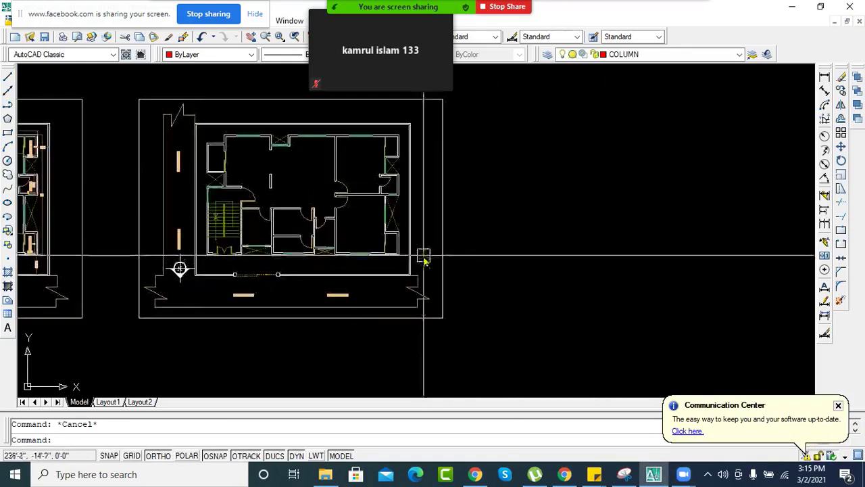
middle_click_drag(425, 261, 568, 286)
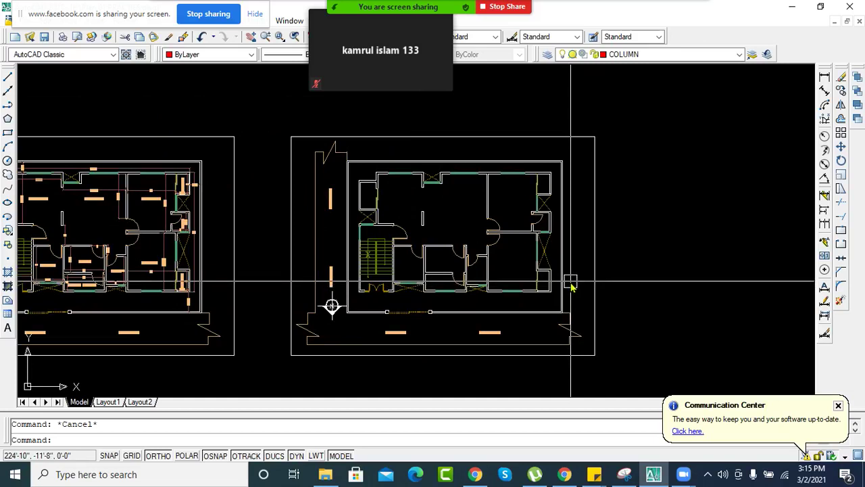
left_click(594, 253)
key("Escape")
- Move the meeting's video panel clear of the floor plans as a vertical thumbnail strip and admit the waiting participant
mouse_move(328, 48)
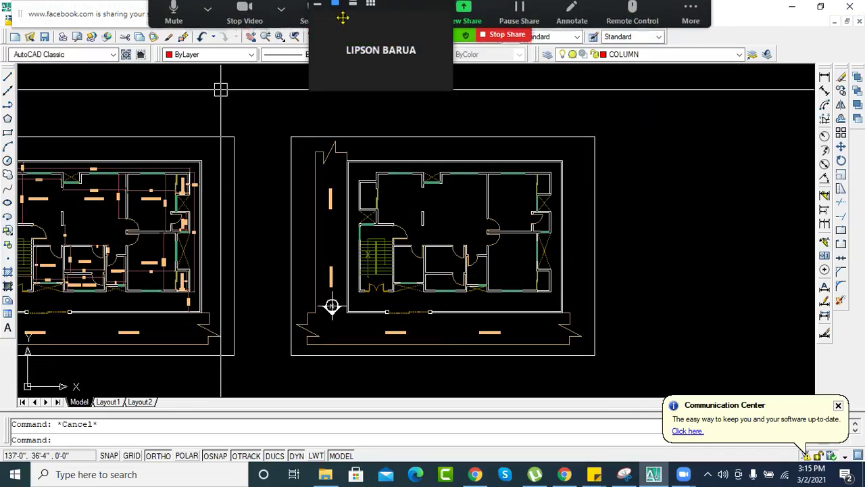
left_click_drag(410, 7, 726, 9)
left_click(673, 6)
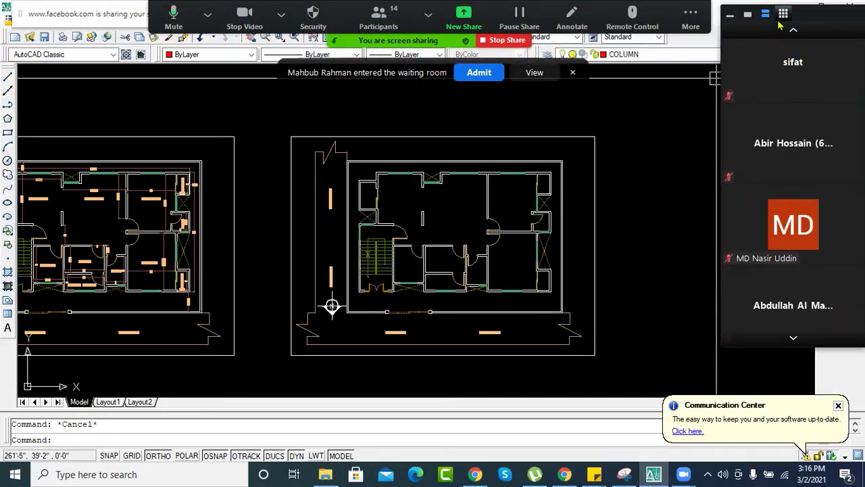
left_click(691, 18)
left_click(690, 18)
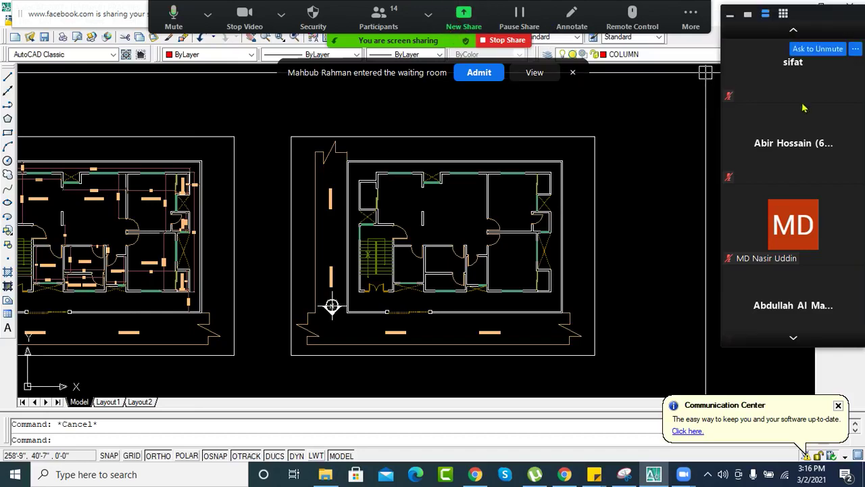
left_click(748, 16)
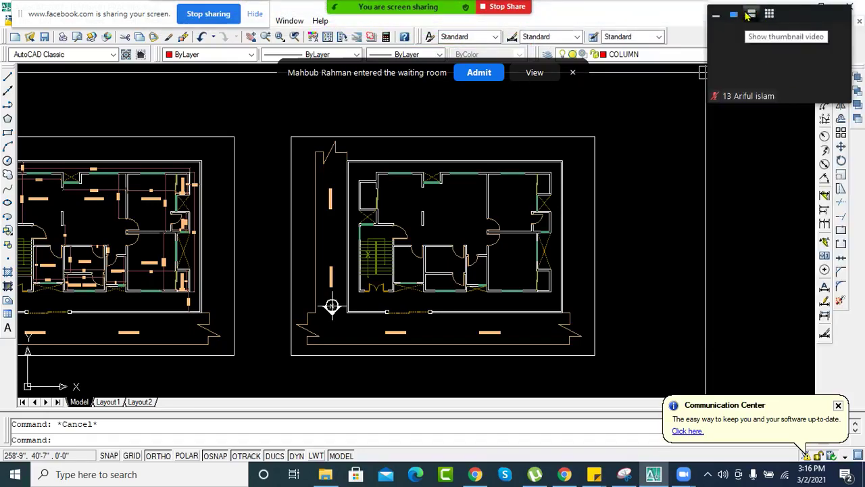
left_click(751, 14)
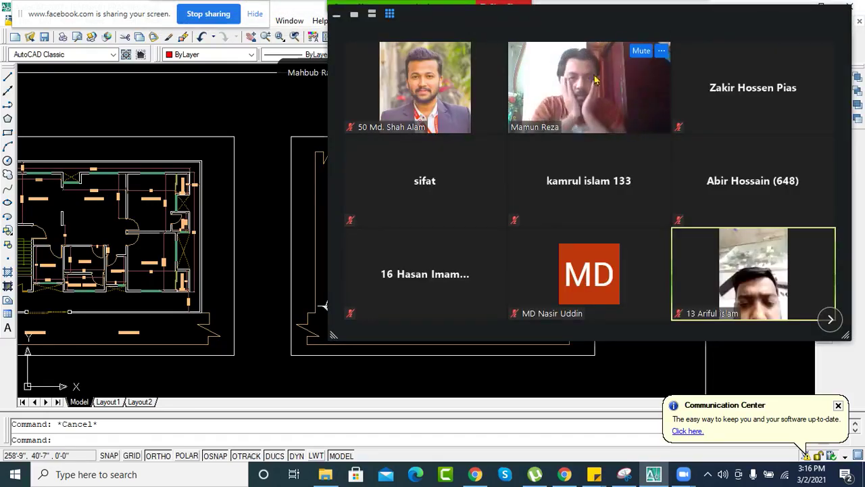
left_click(372, 15)
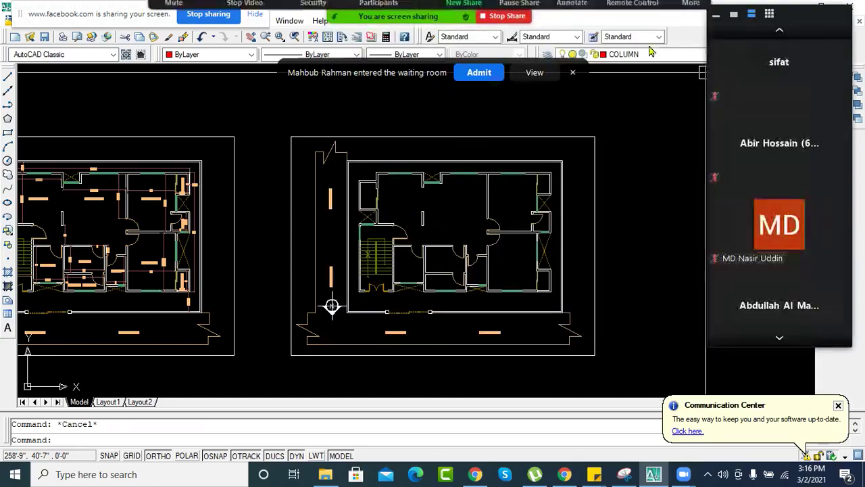
left_click(691, 17)
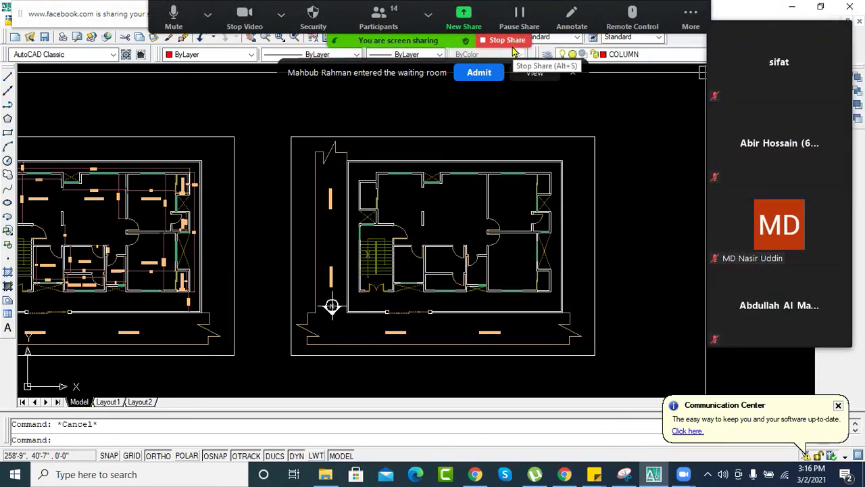
left_click(479, 76)
- Draw a rectangular outline from four line segments in the empty area east of the two floor plans
scroll(430, 167, "down", 3)
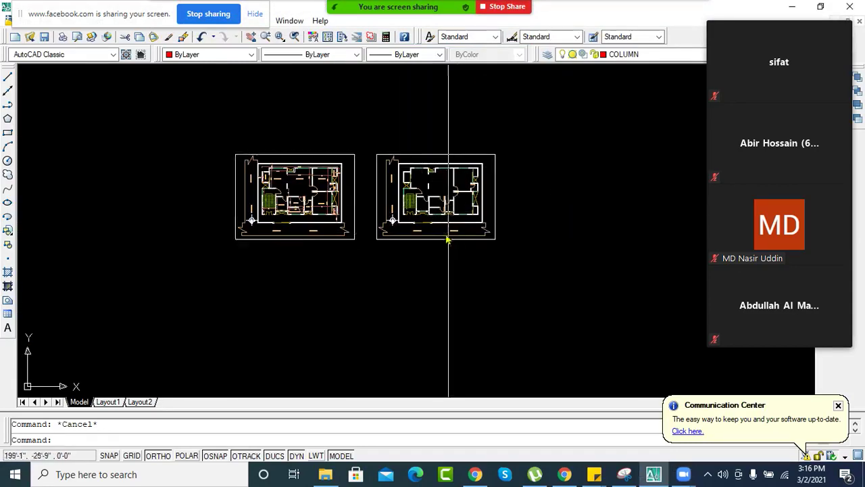
scroll(449, 236, "down", 4)
scroll(471, 253, "up", 2)
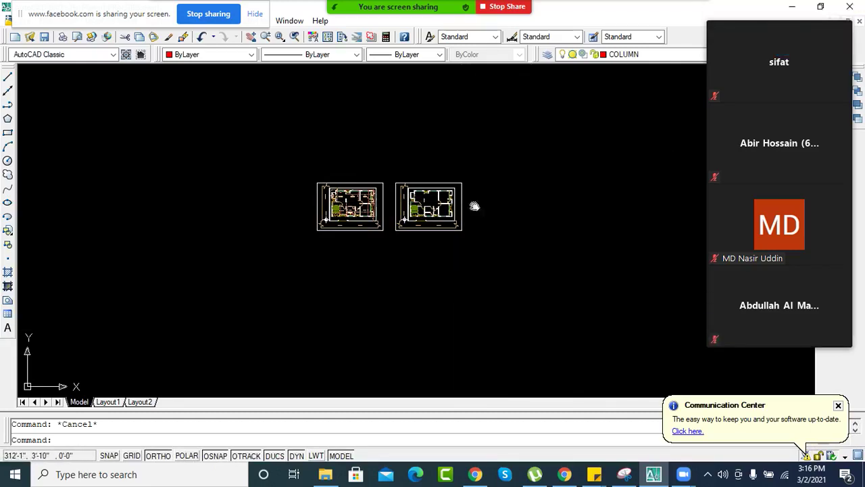
middle_click_drag(482, 218, 332, 228)
scroll(367, 231, "up", 2)
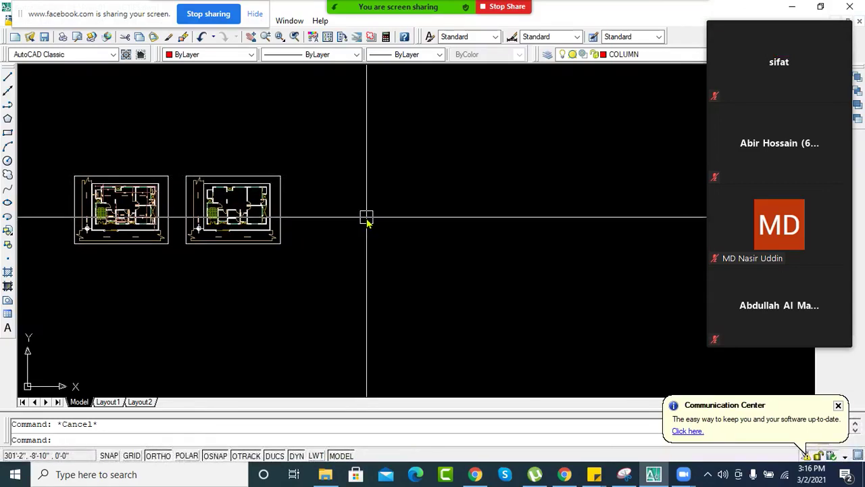
type("l")
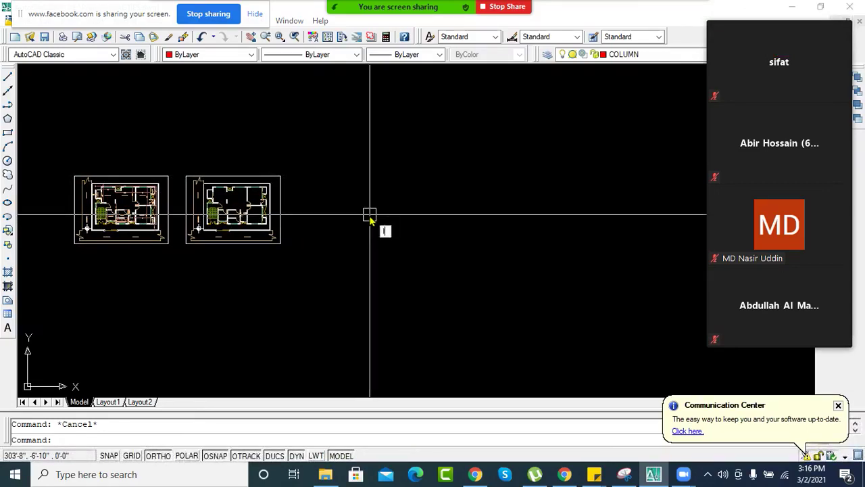
key("Return")
left_click(403, 135)
left_click(404, 279)
left_click(517, 283)
left_click(518, 130)
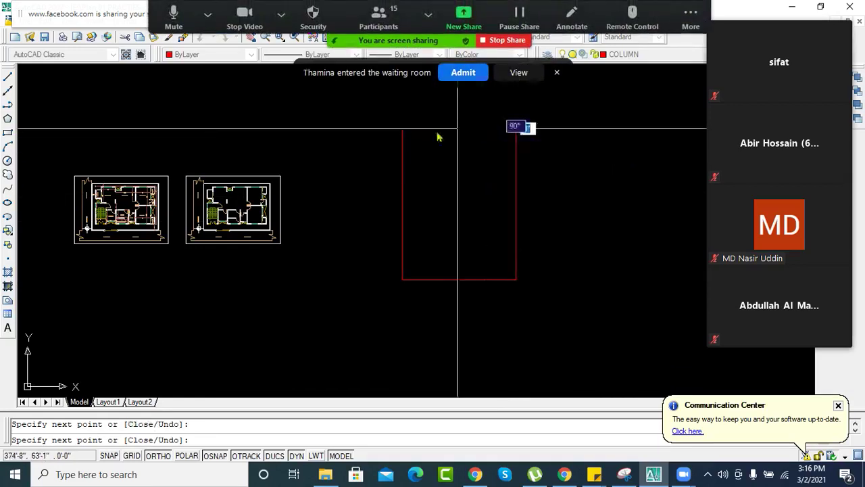
left_click(402, 128)
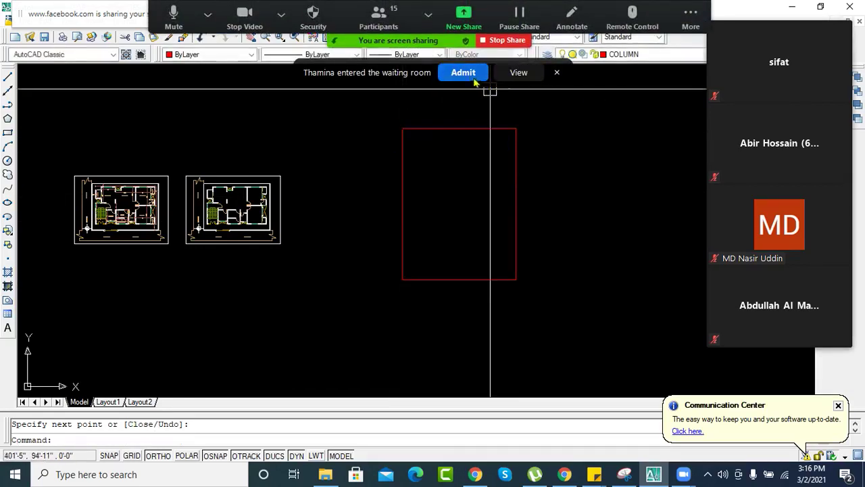
key("Escape")
- Try to create a polyline boundary from a point inside the red rectangular outline
scroll(454, 196, "up", 2)
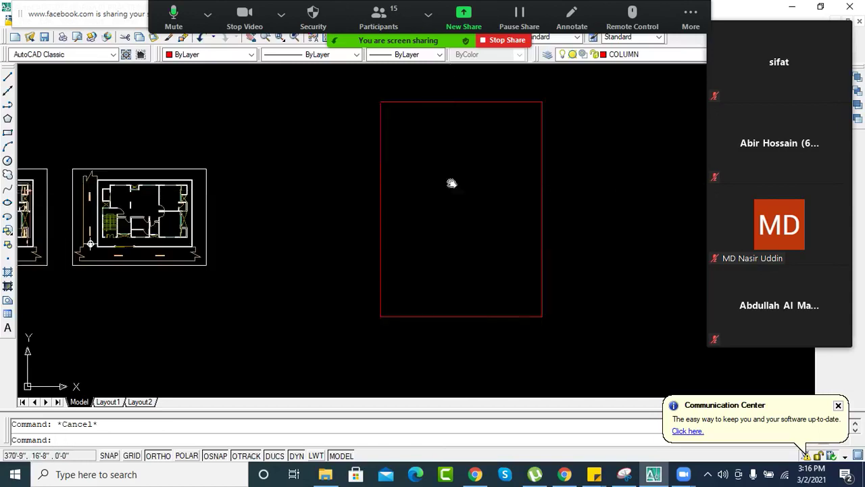
middle_click_drag(451, 183, 427, 191)
type("bo")
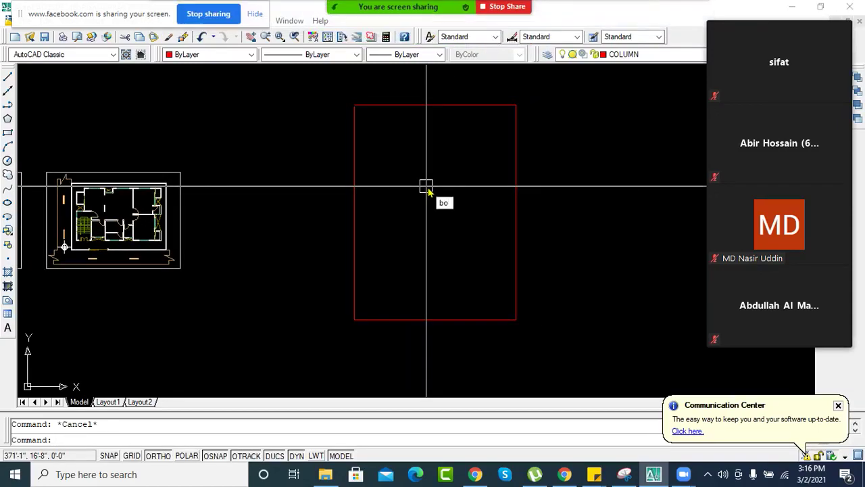
key("Return")
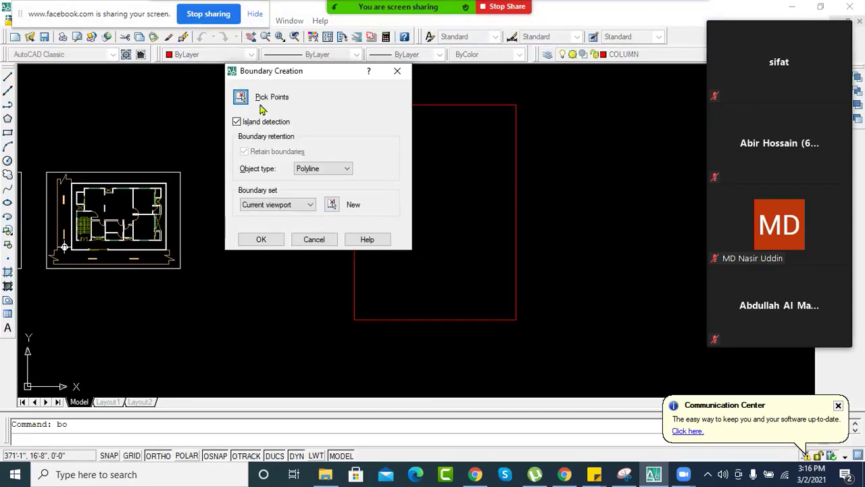
left_click(241, 97)
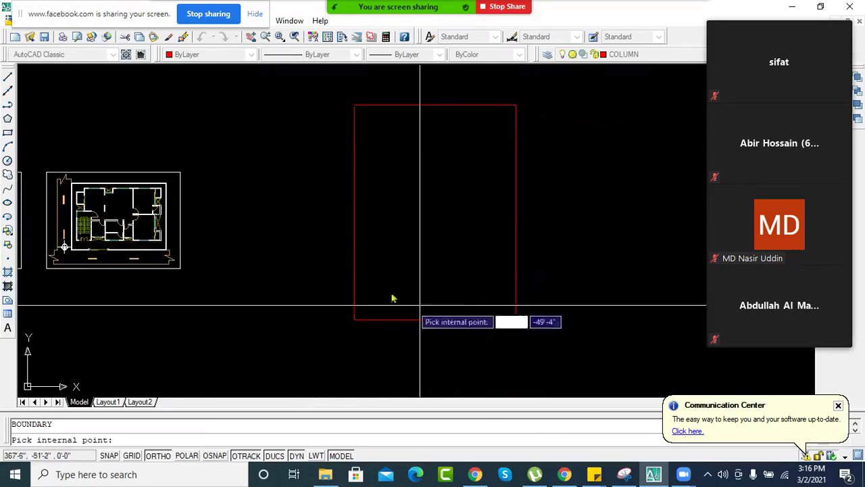
middle_click_drag(442, 230, 443, 157)
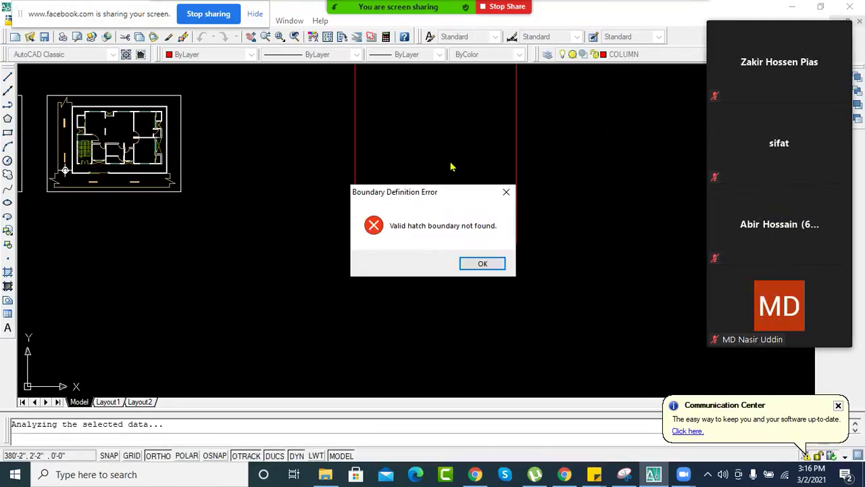
key("Escape")
key("Escape")
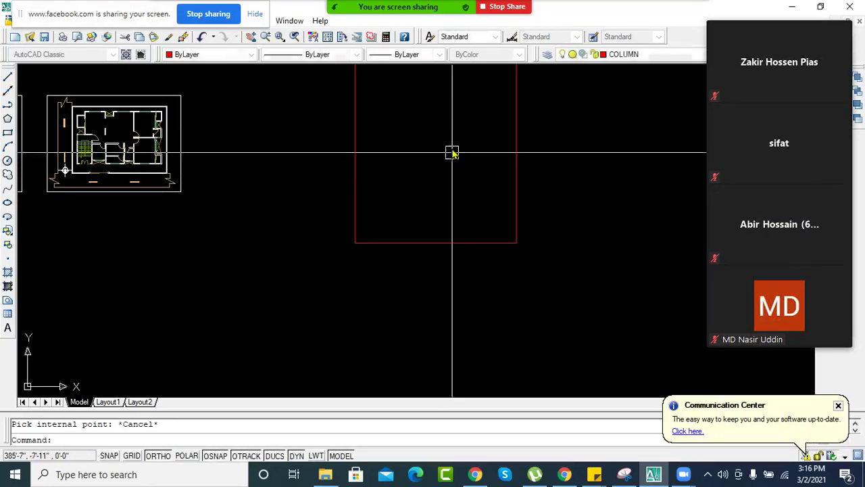
- Try the Boundary command once more on the red outline, using a new internal point and the polyline object type
middle_click_drag(452, 133, 448, 205)
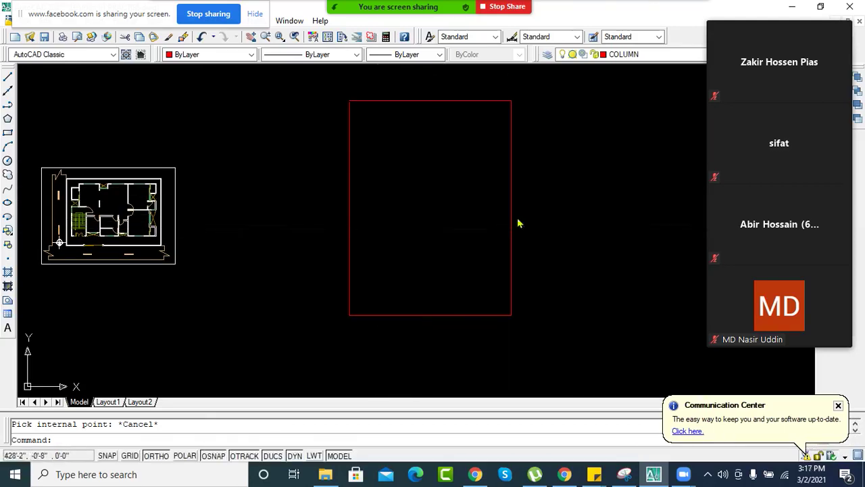
mouse_move(444, 173)
middle_mouse_down()
mouse_move(415, 151)
mouse_move(390, 184)
middle_mouse_up()
type("bo")
key("Return")
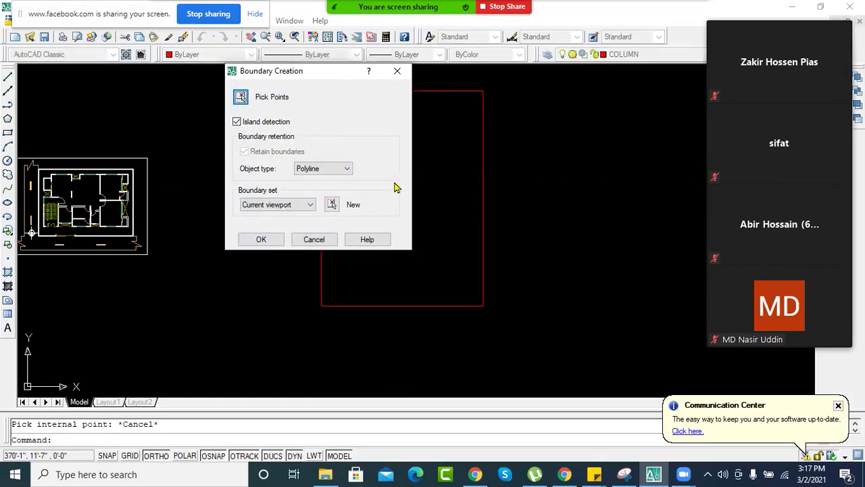
key("Return")
left_click(396, 183)
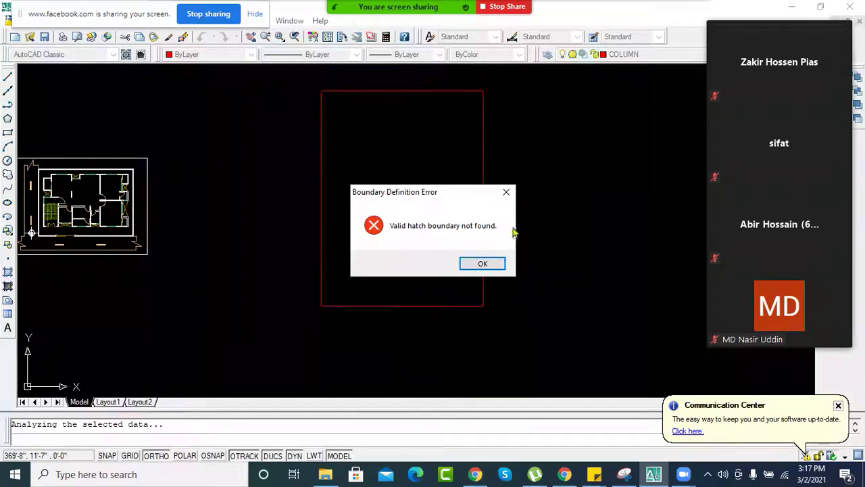
key("Escape")
key("Escape")
- Extend the vertical line at the red outline's upper-left corner to meet the top line
middle_click_drag(383, 195, 454, 215)
scroll(391, 117, "up", 6)
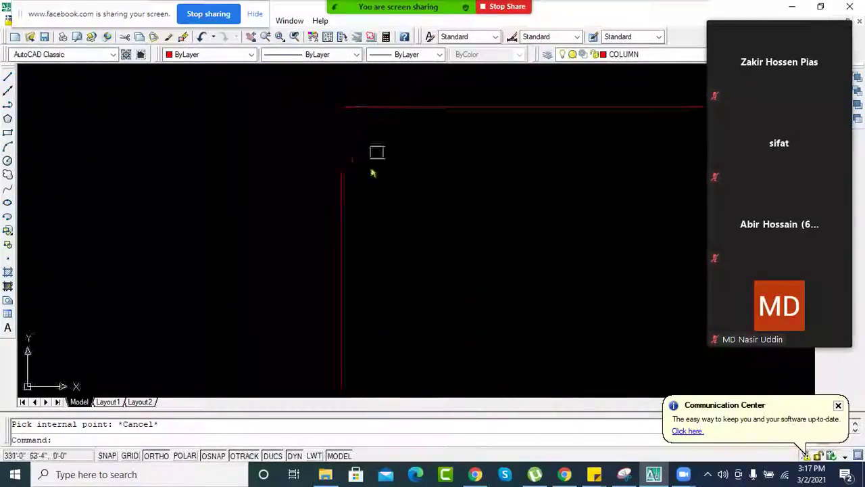
scroll(379, 162, "down", 5)
middle_click_drag(428, 182, 394, 179)
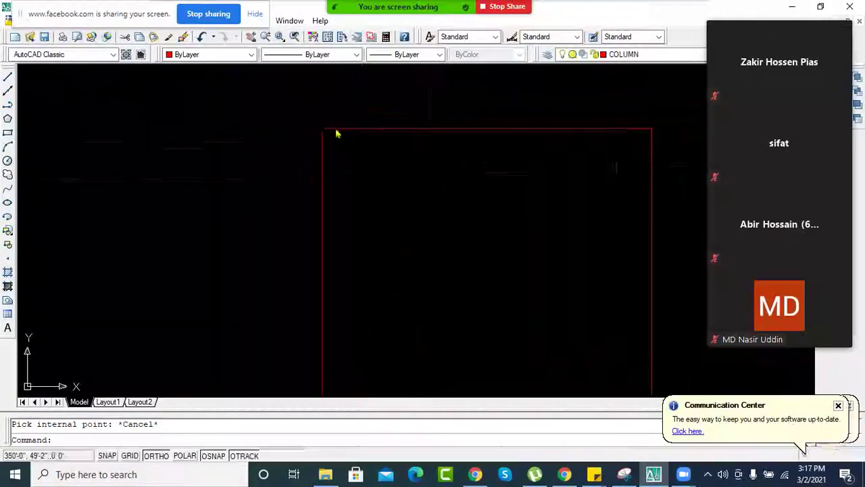
scroll(330, 149, "up", 1)
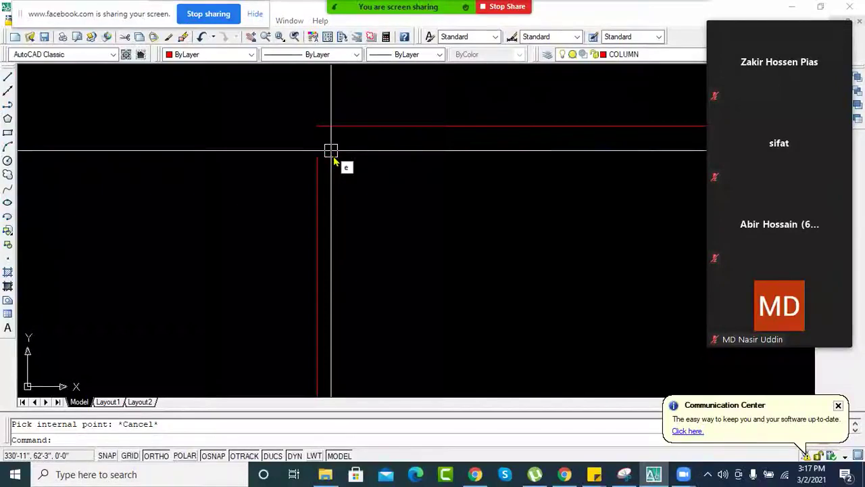
key("Return")
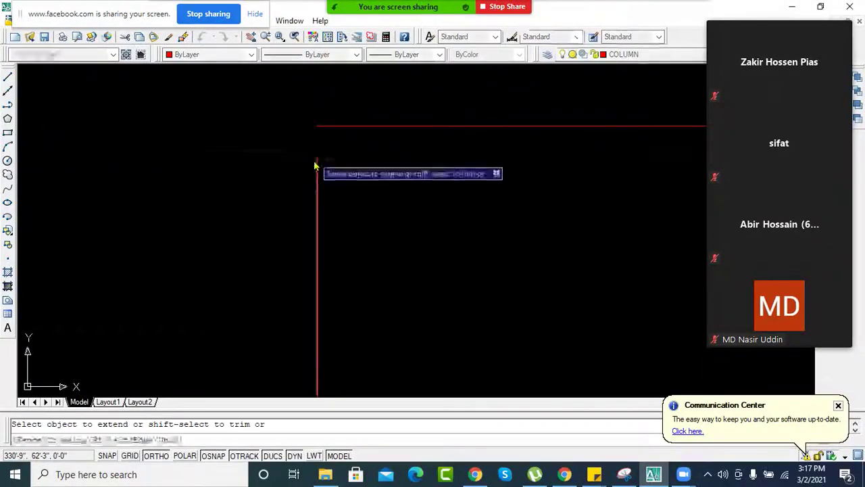
key("Escape")
scroll(403, 183, "down", 3)
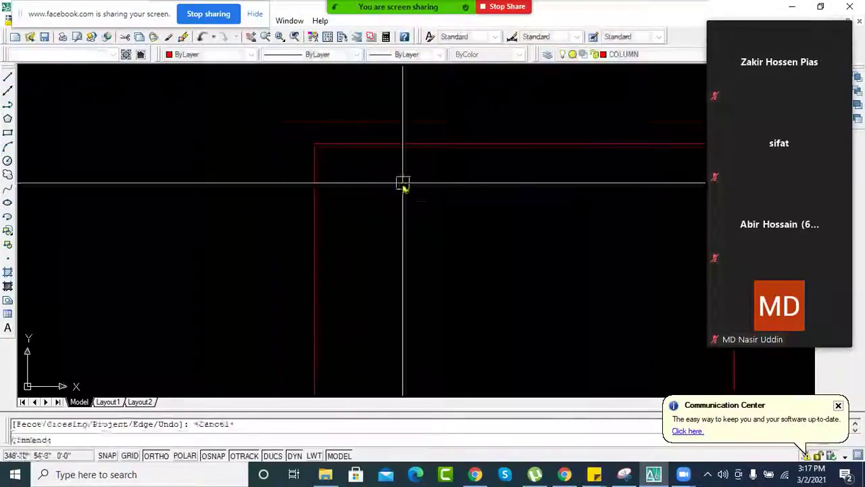
- Try twice more to create a boundary from a point inside the red outline after extending its corner
middle_click_drag(434, 194, 331, 151)
type("bo")
key("Return")
key("Return")
left_click(322, 204)
type("b")
key("Escape")
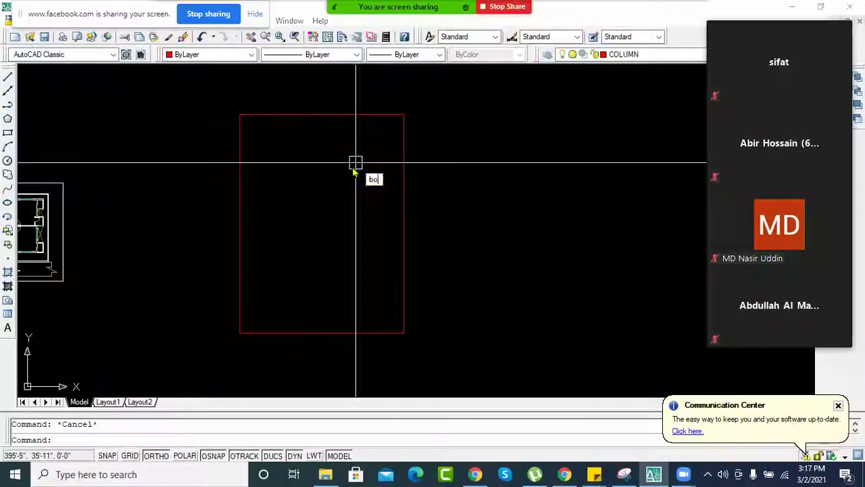
key("Return")
key("Return")
left_click(325, 210)
key("Return")
key("Escape")
- Erase the four lines of the red rectangular outline beside the floor plans
mouse_move(350, 170)
middle_mouse_down()
mouse_move(305, 173)
mouse_move(365, 170)
middle_mouse_up()
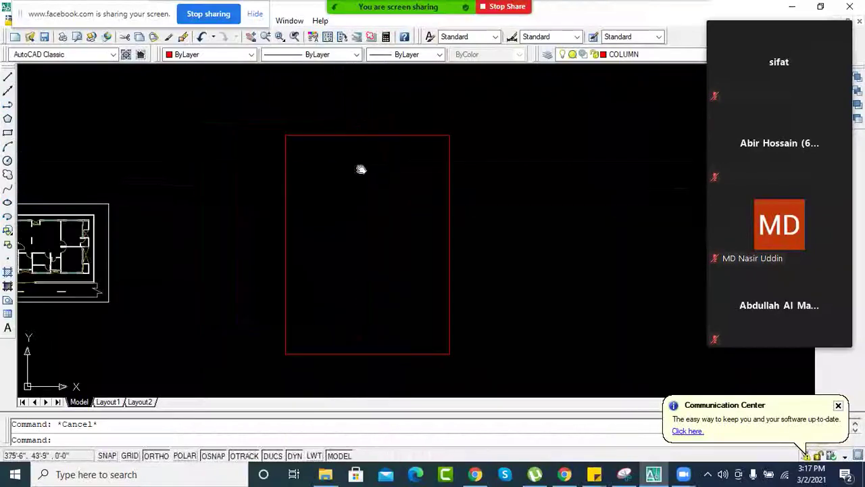
left_click(481, 112)
left_click(275, 177)
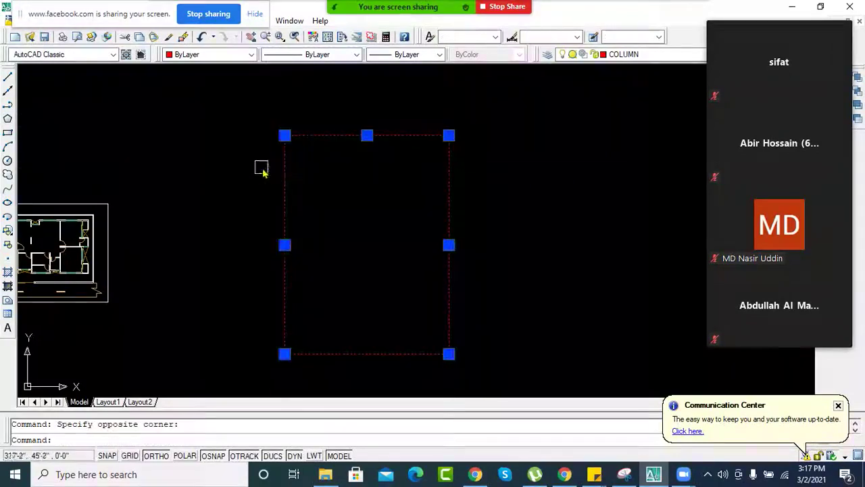
left_click(537, 106)
left_click(256, 211)
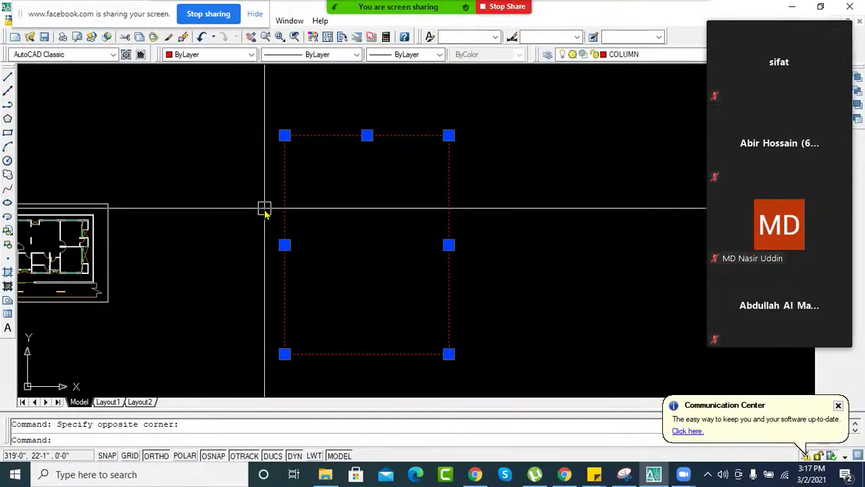
key("Delete")
- Examine the room layout and existing dimensions of the dimensioned floor plan, including its north side above the dining room
middle_click_drag(257, 188, 360, 141)
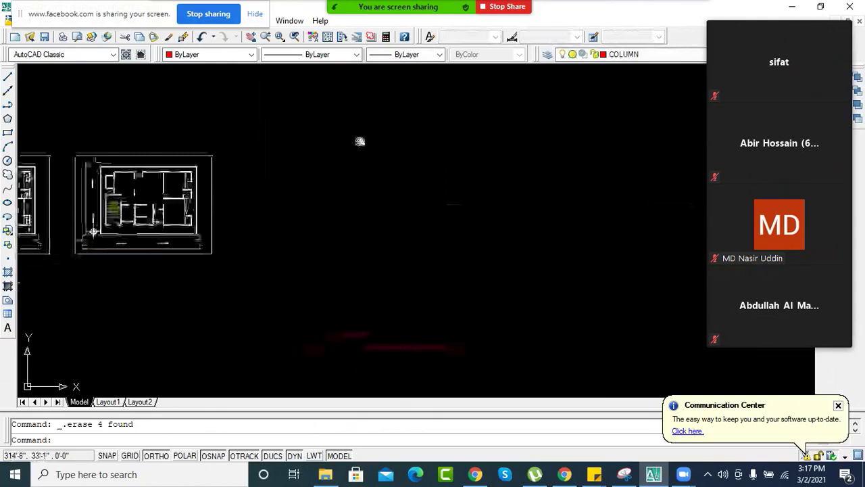
scroll(359, 141, "up", 3)
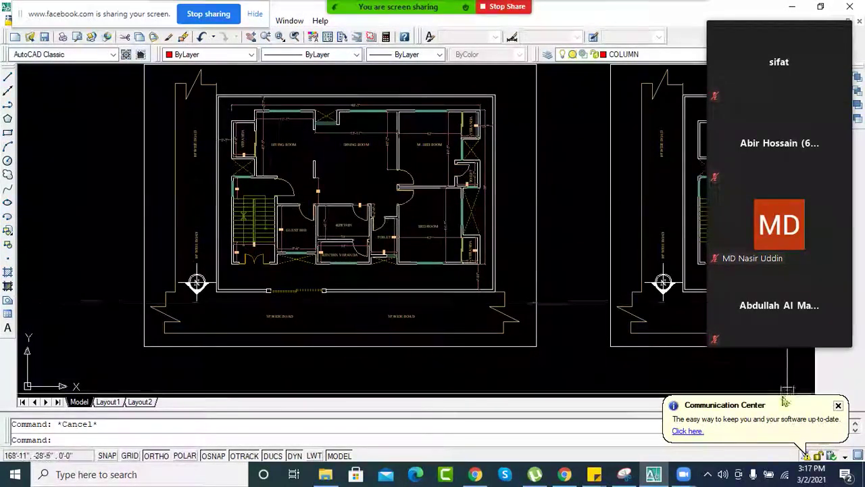
mouse_move(459, 303)
middle_mouse_down()
mouse_move(525, 309)
mouse_move(479, 309)
middle_mouse_up()
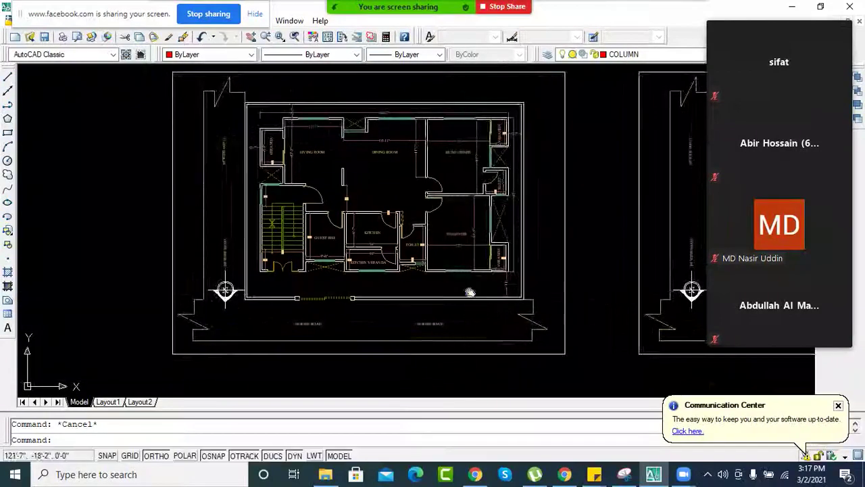
scroll(470, 297, "up", 1)
scroll(448, 303, "up", 1)
mouse_move(420, 289)
middle_mouse_down()
mouse_move(425, 261)
mouse_move(402, 251)
mouse_move(397, 272)
mouse_move(353, 279)
middle_mouse_up()
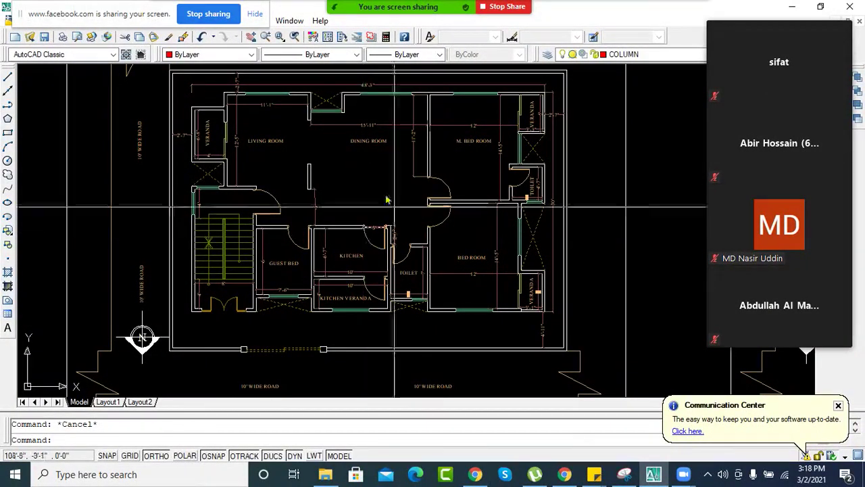
scroll(396, 225, "up", 1)
scroll(381, 183, "down", 2)
scroll(388, 152, "up", 5)
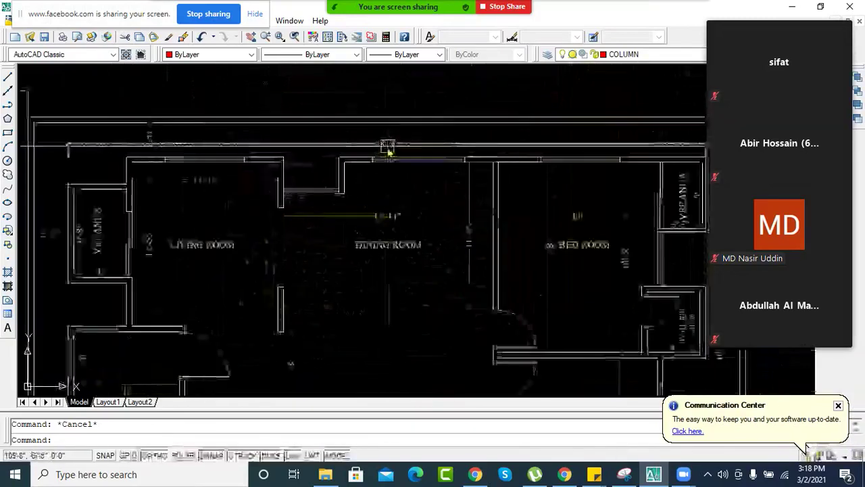
scroll(396, 176, "down", 1)
scroll(384, 162, "up", 1)
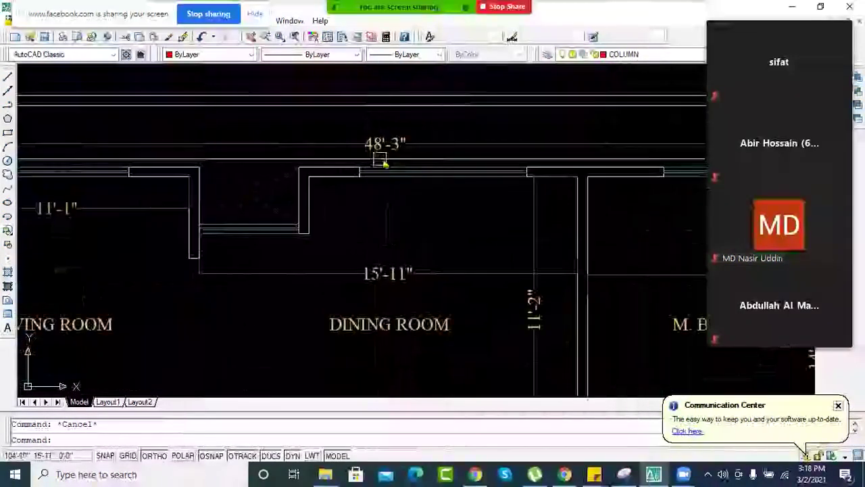
scroll(408, 159, "down", 4)
scroll(406, 189, "down", 4)
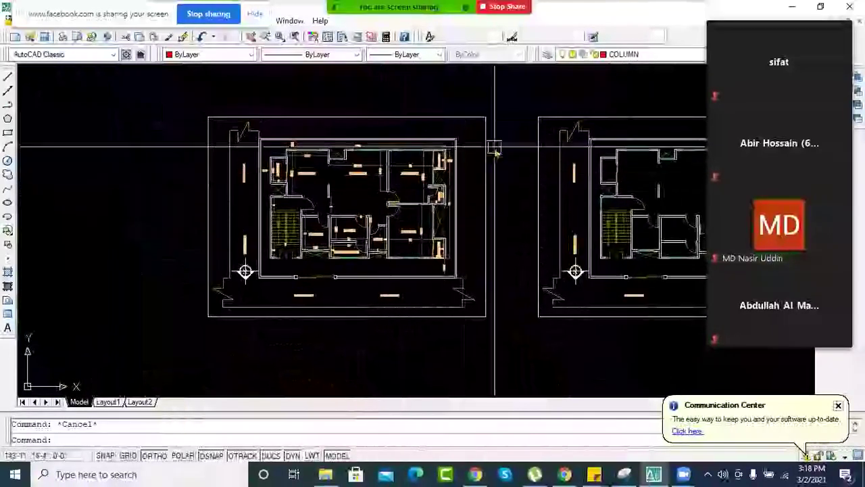
scroll(494, 152, "up", 5)
scroll(485, 208, "down", 4)
scroll(462, 200, "up", 5)
scroll(417, 142, "down", 4)
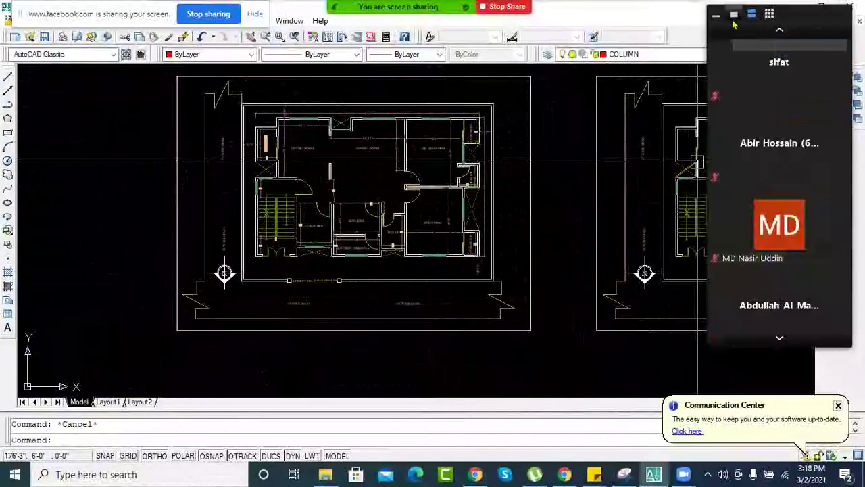
- Reduce the meeting's video panel to a single thumbnail and move it clear of the dimension tools
left_click(734, 22)
left_click_drag(787, 15, 703, 6)
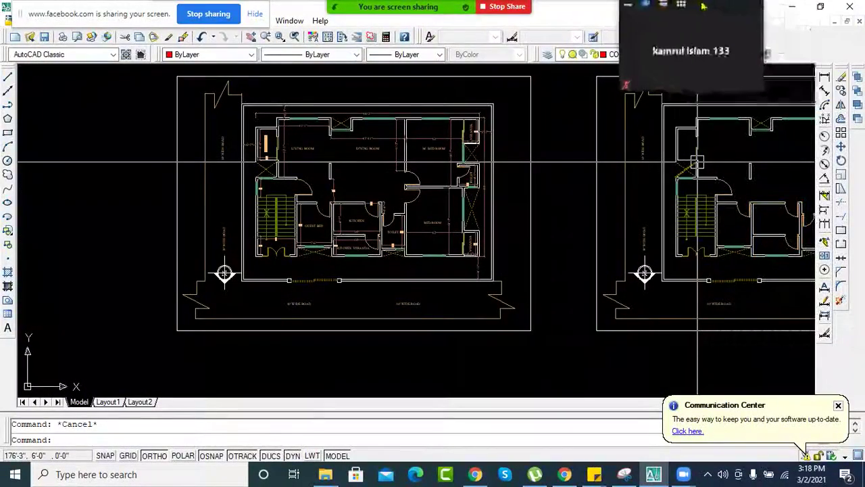
- Add an aligned dimension along the full east side of the outer boundary wall and admit the waiting participant
left_click(825, 90)
scroll(538, 79, "up", 4)
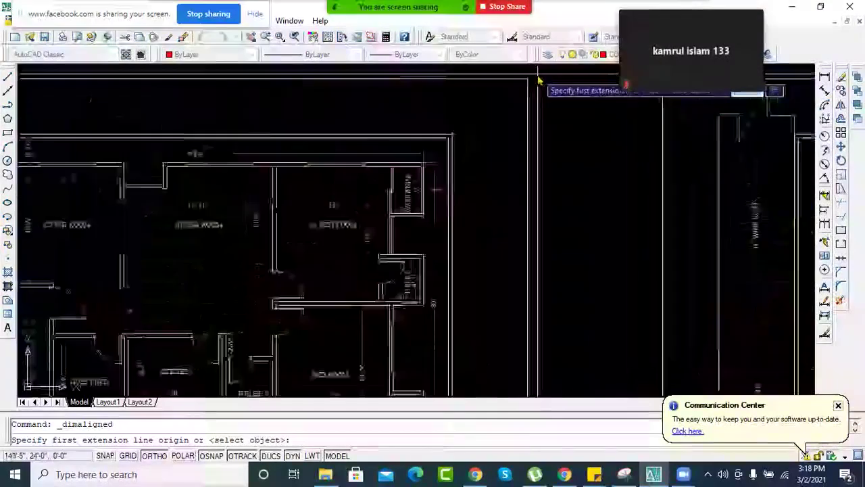
scroll(458, 131, "up", 3)
left_click(444, 145)
scroll(482, 242, "down", 2)
scroll(482, 242, "down", 2)
scroll(493, 290, "up", 6)
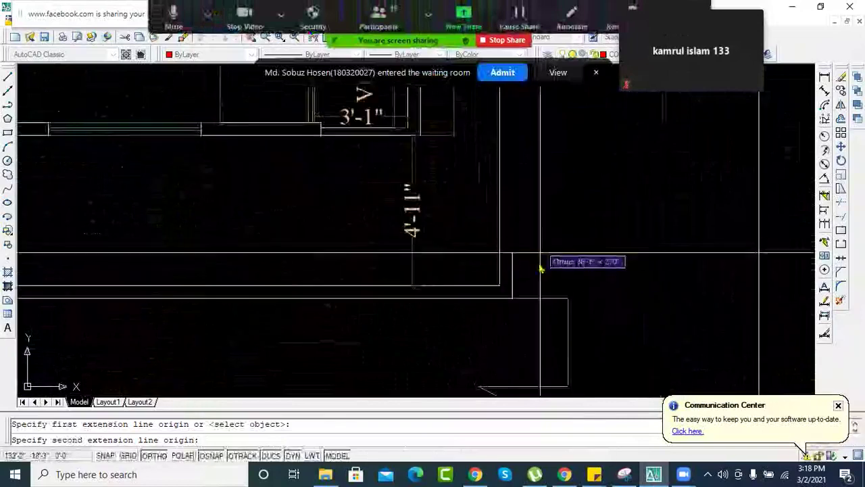
left_click(513, 299)
left_click(574, 251)
scroll(602, 235, "down", 2)
scroll(601, 236, "down", 2)
left_click(507, 74)
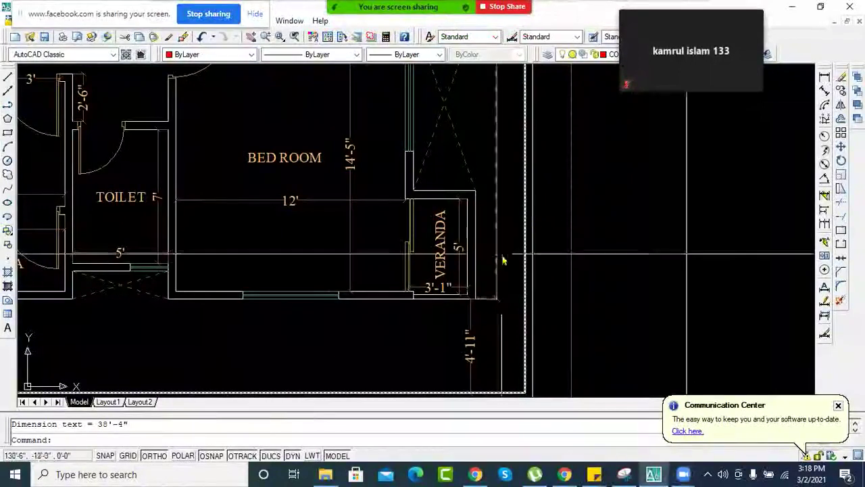
- Add an aligned dimension along the full north side of the outer boundary wall, above the wall
scroll(500, 256, "up", 5)
key("Return")
scroll(507, 205, "down", 3)
scroll(604, 144, "up", 3)
left_click(597, 181)
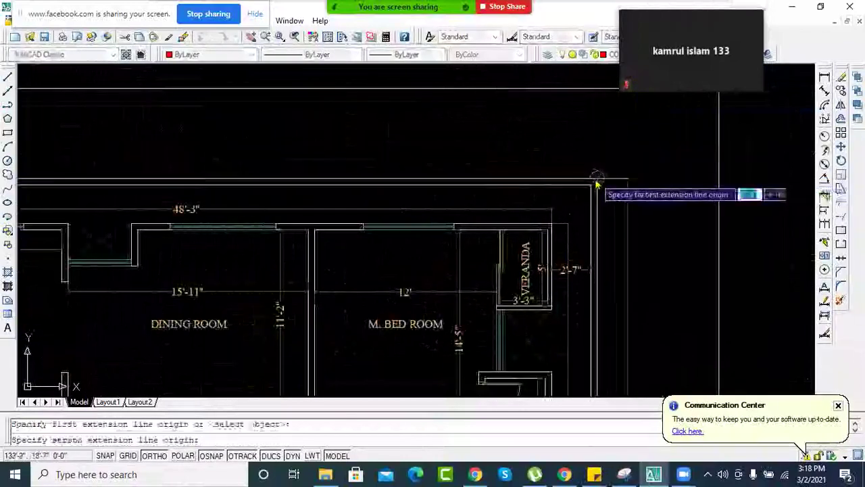
scroll(596, 181, "down", 3)
scroll(209, 187, "up", 3)
left_click(119, 212)
left_click(303, 176)
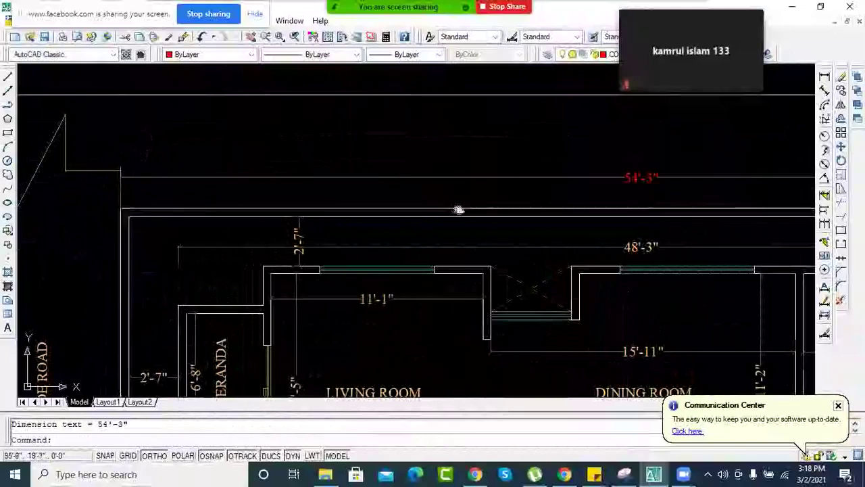
scroll(459, 210, "down", 3)
scroll(473, 175, "up", 1)
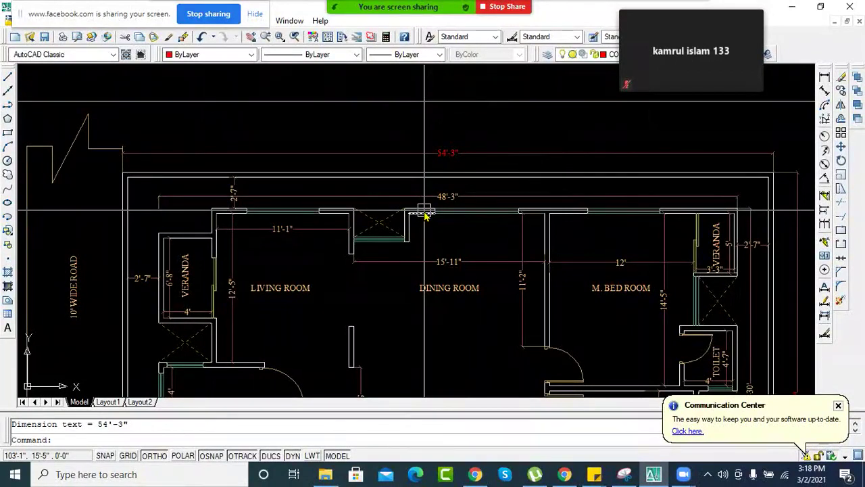
- Start recording the meeting, admit everyone in the waiting room, and minimise the participants list
left_click(689, 9)
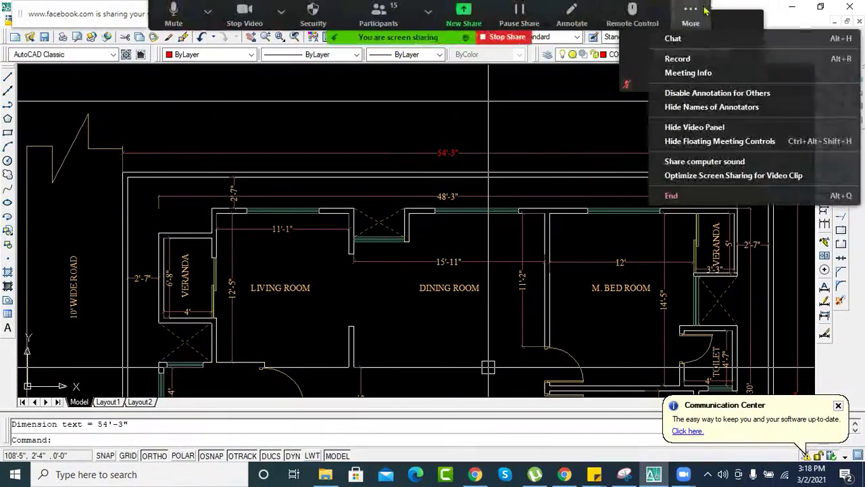
left_click(696, 58)
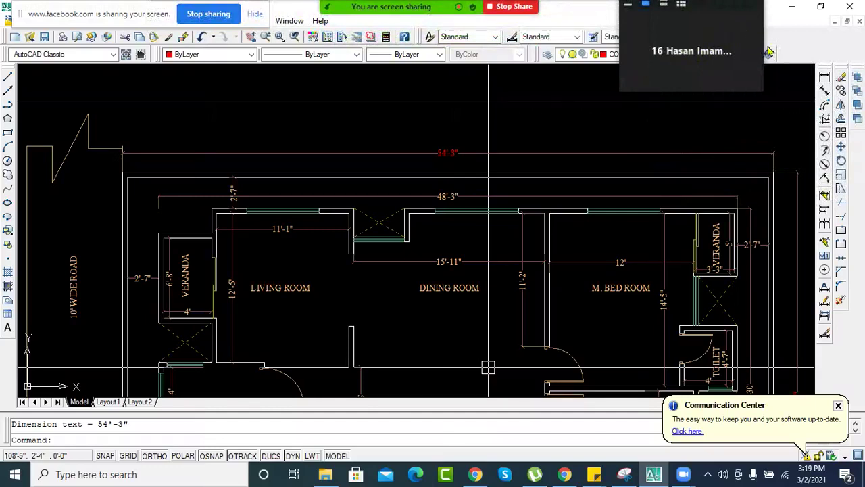
left_click(376, 19)
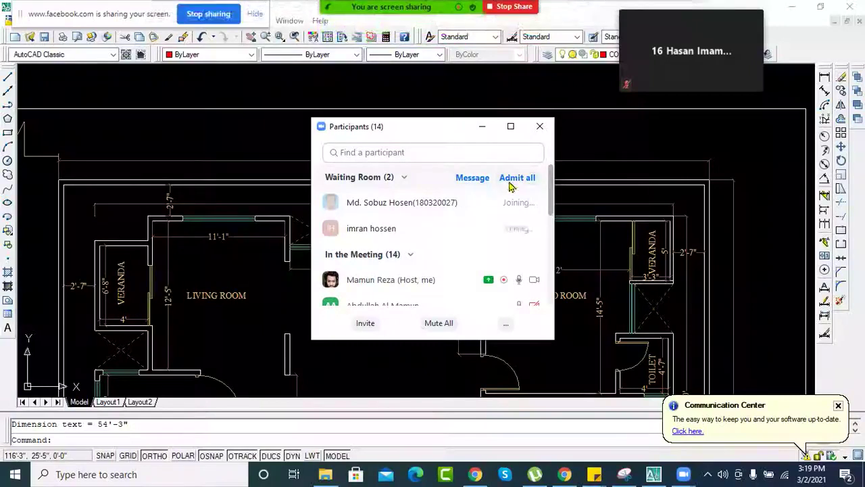
left_click(483, 127)
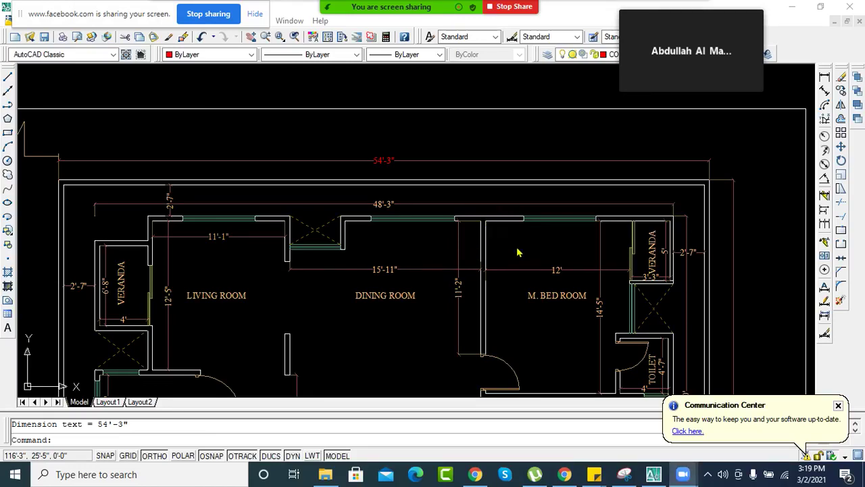
- Show the whole floor plan, admit the newly arrived waiting participants, and minimise their list again
key("Escape")
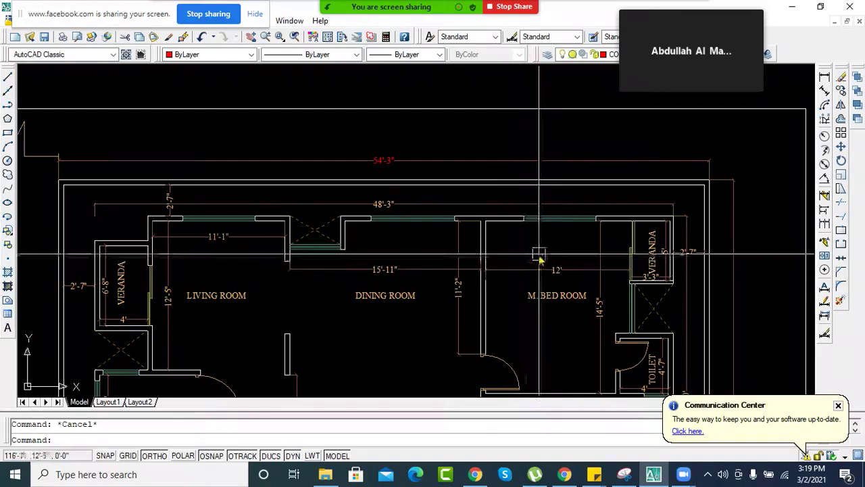
middle_click_drag(498, 257, 464, 193)
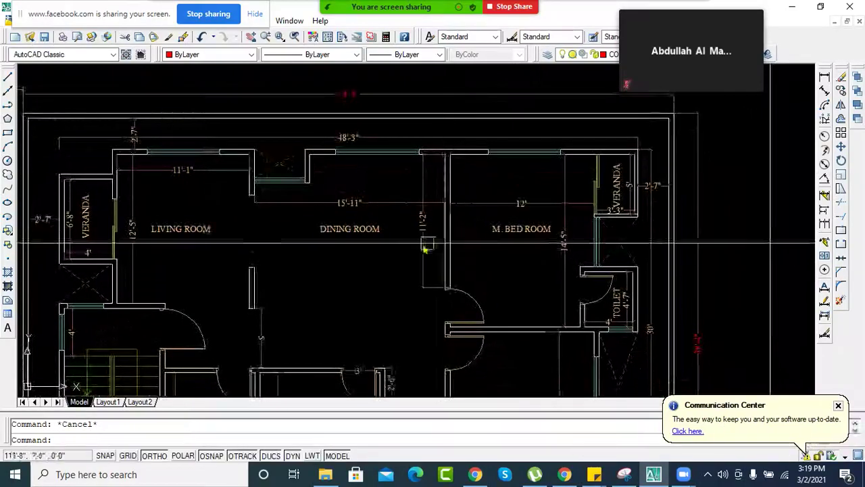
scroll(432, 254, "down", 3)
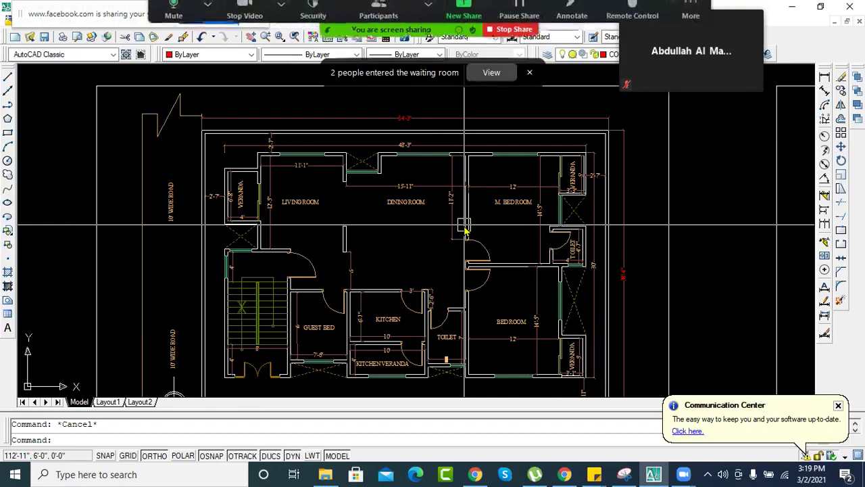
left_click(491, 72)
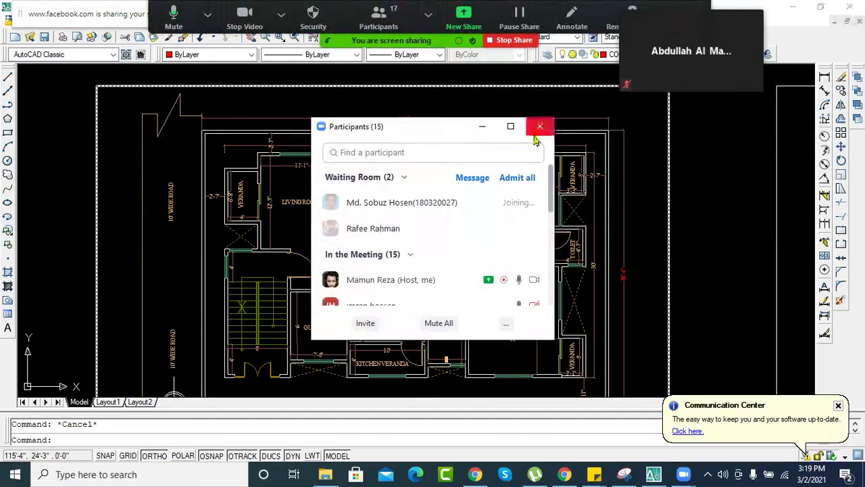
left_click(481, 129)
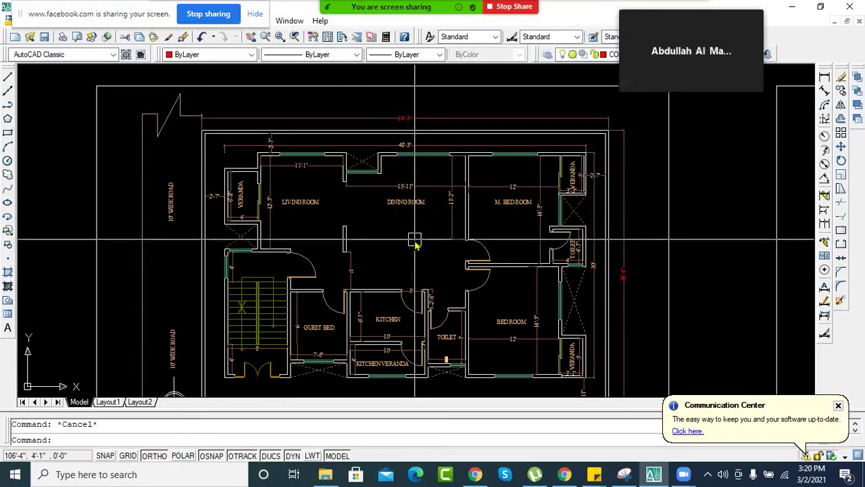
middle_click_drag(412, 238, 389, 227)
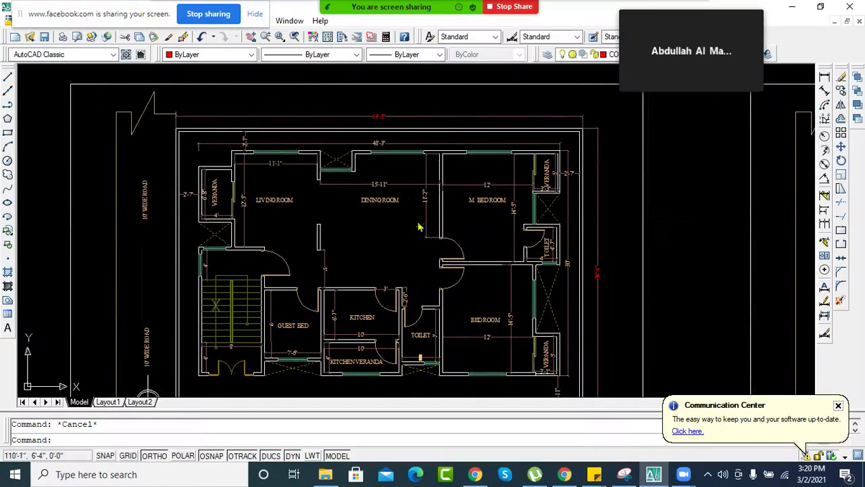
scroll(422, 146, "down", 2)
scroll(471, 201, "up", 3)
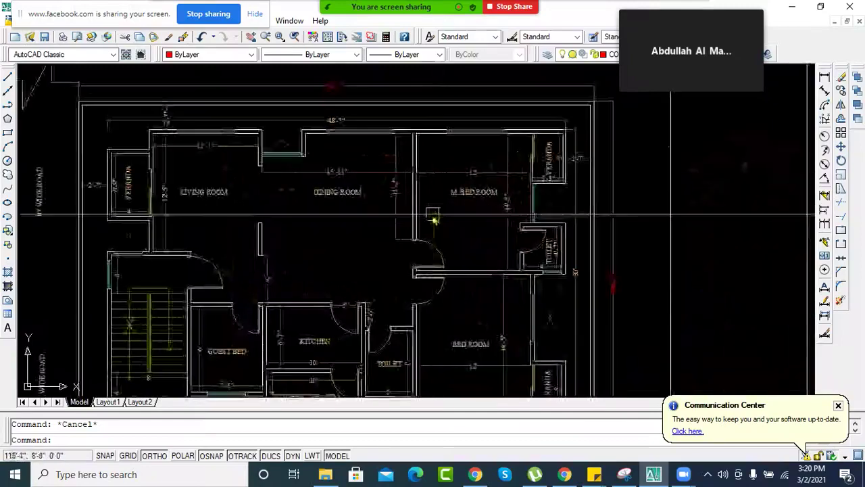
- Admit everyone in the waiting room from the participants list and minimise the list
middle_click_drag(336, 224, 391, 192)
scroll(391, 192, "down", 2)
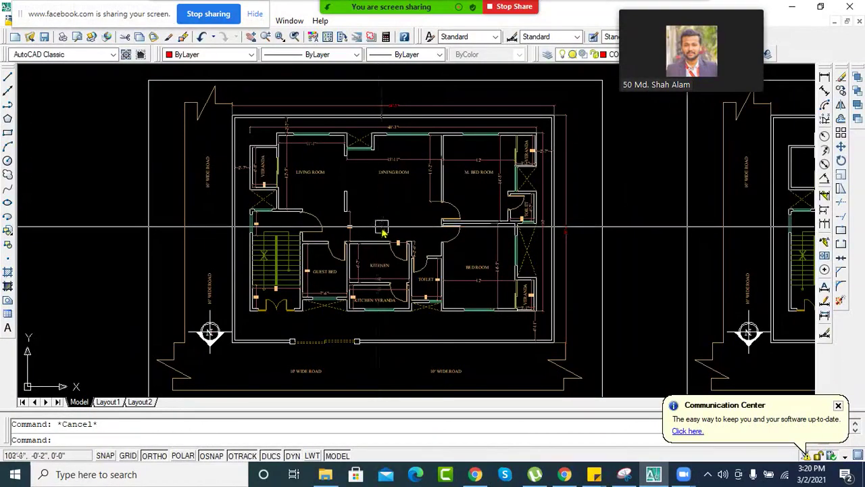
middle_click_drag(416, 220, 374, 232)
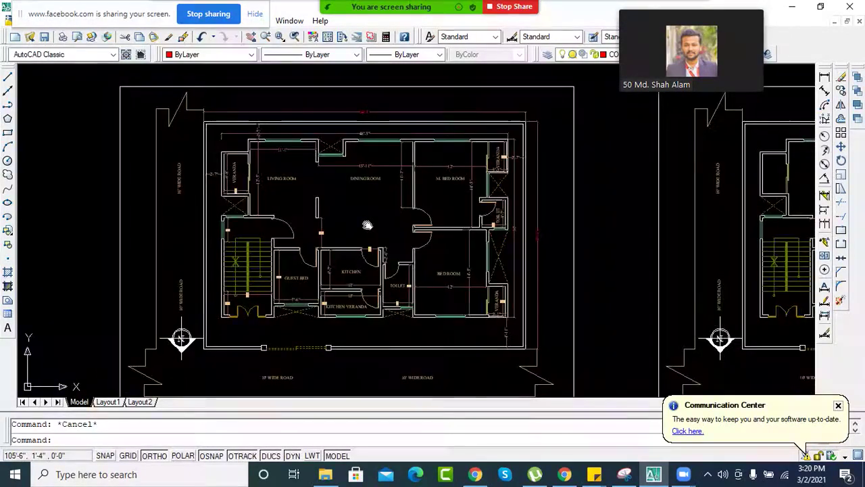
scroll(367, 225, "up", 3)
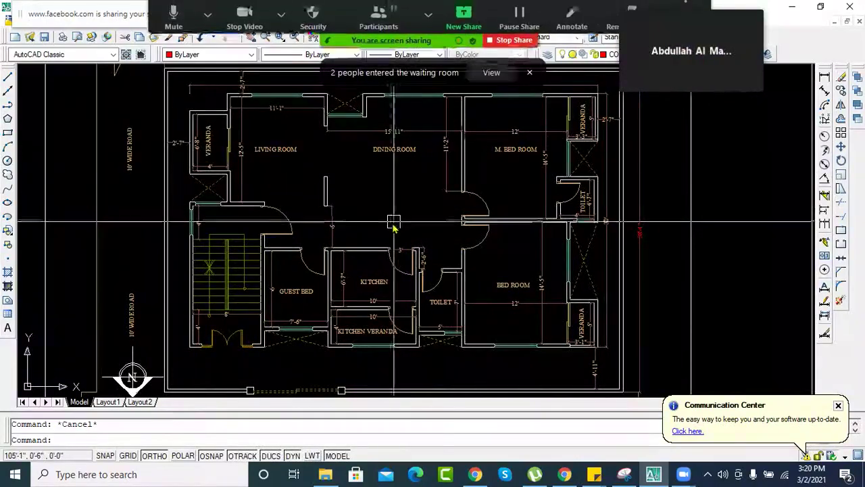
left_click(491, 72)
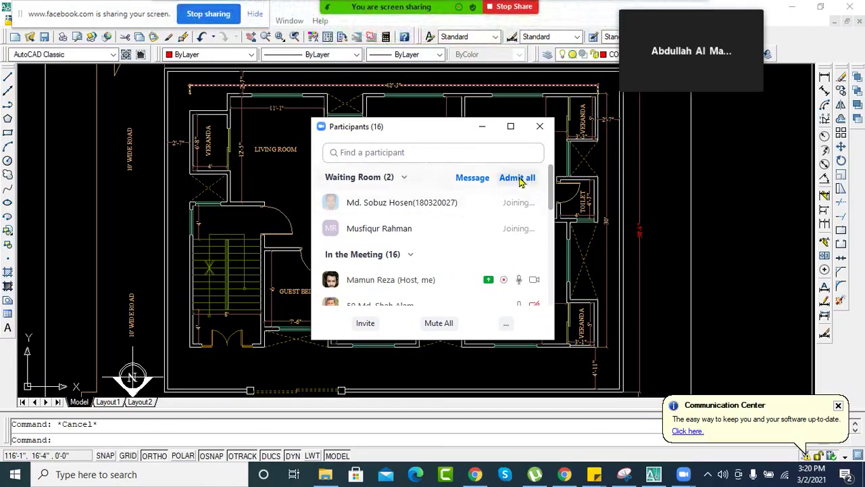
left_click(481, 128)
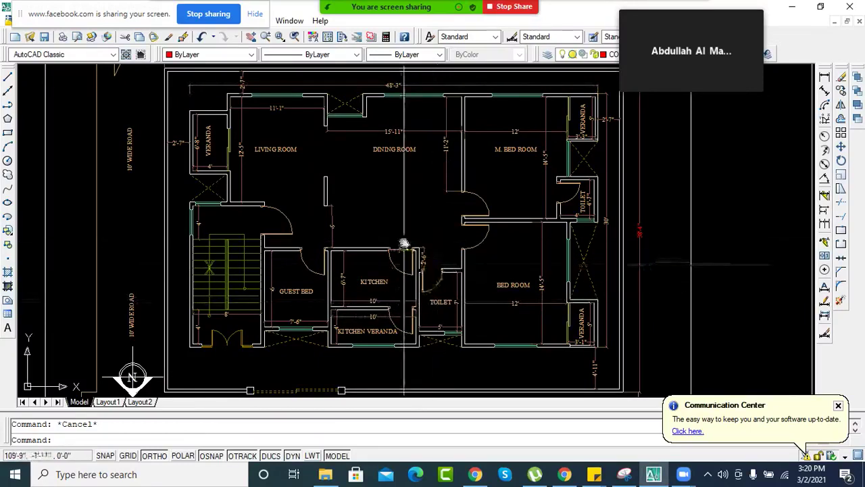
- Examine the room layout and dimensions across the floor plan, including the dining room, kitchen, bedrooms and boundary wall
middle_click_drag(404, 242, 408, 249)
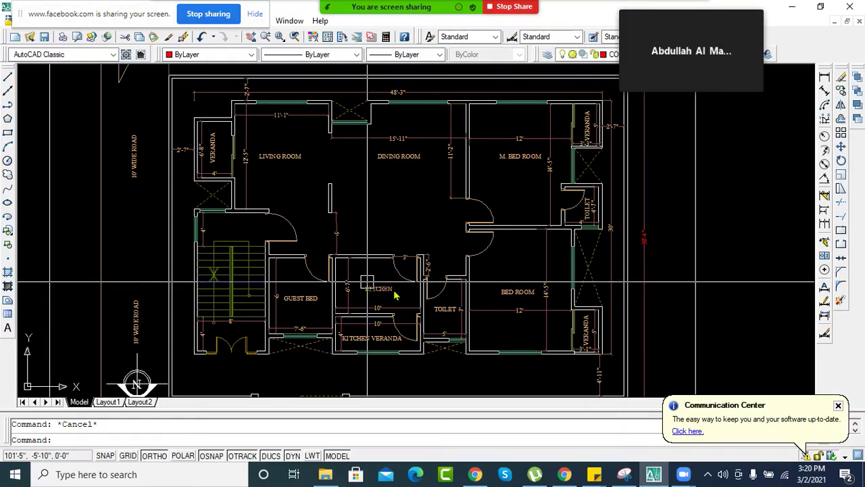
left_click(385, 216)
key("Escape")
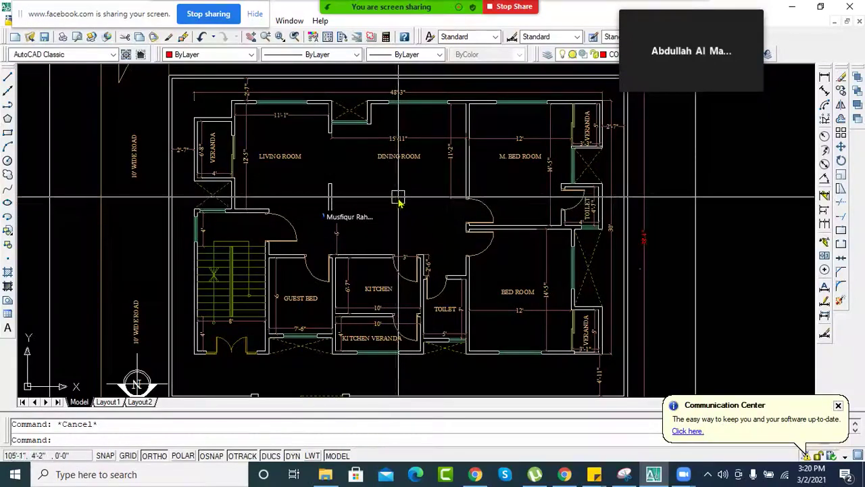
scroll(323, 228, "up", 5)
scroll(363, 228, "down", 5)
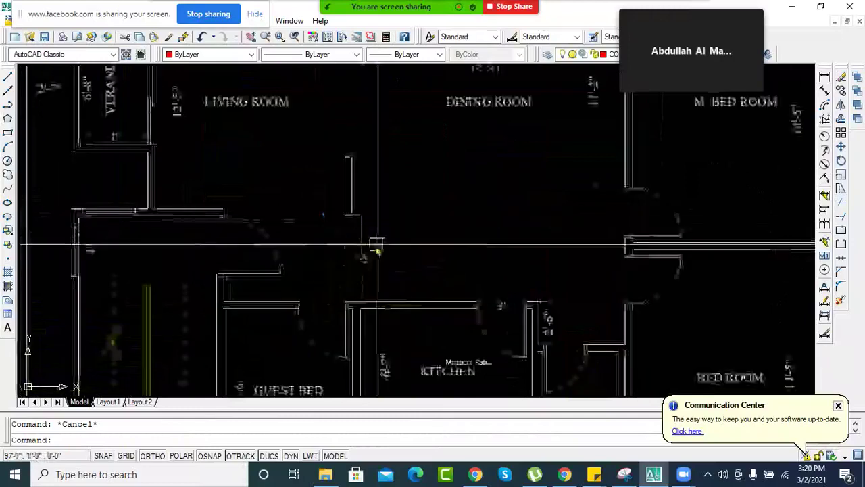
middle_click_drag(461, 211, 415, 209)
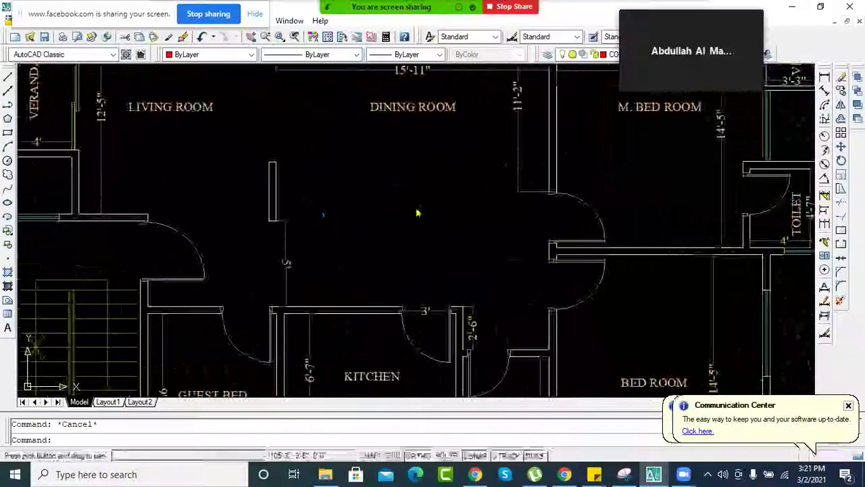
scroll(423, 212, "down", 2)
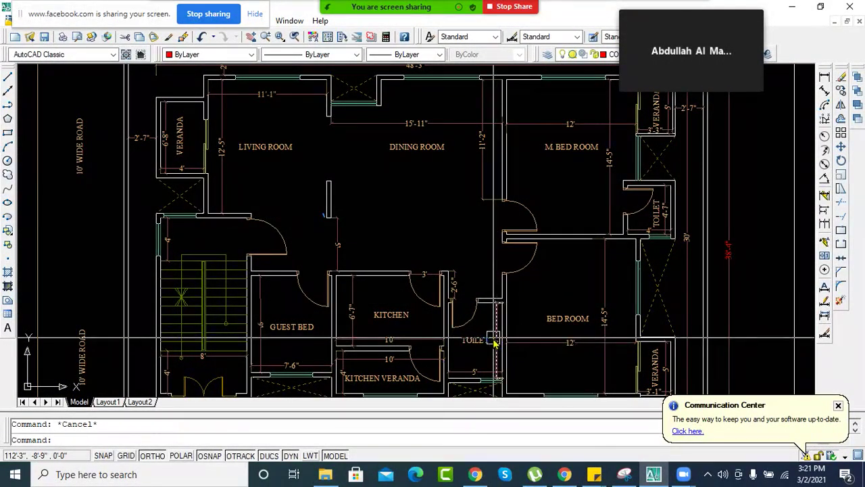
mouse_move(439, 239)
middle_mouse_down()
mouse_move(390, 267)
mouse_move(371, 239)
middle_mouse_up()
scroll(391, 265, "down", 2)
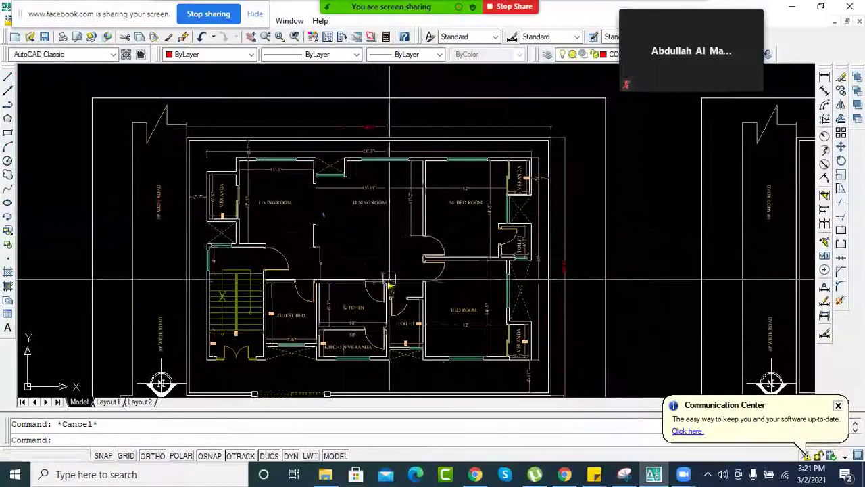
left_click(472, 74)
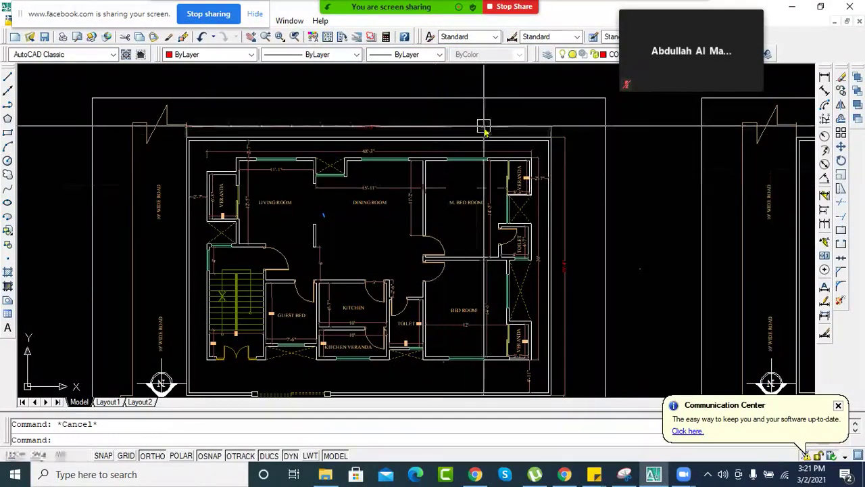
middle_click_drag(416, 181, 415, 144)
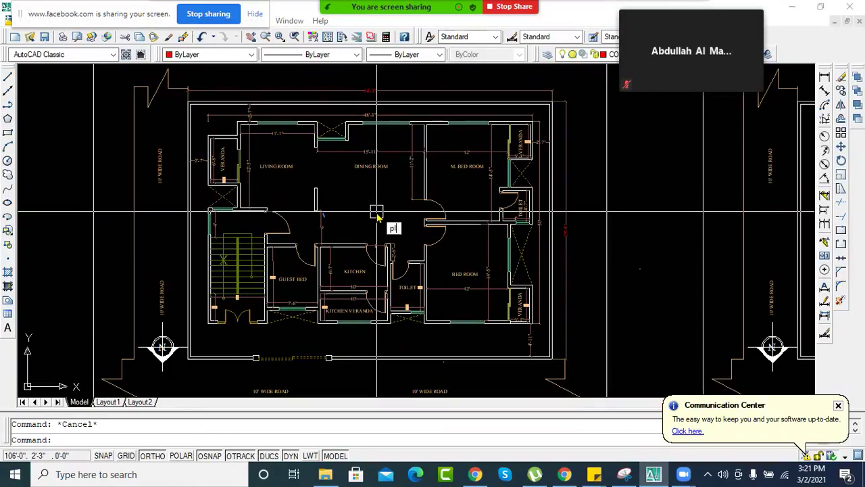
key("Return")
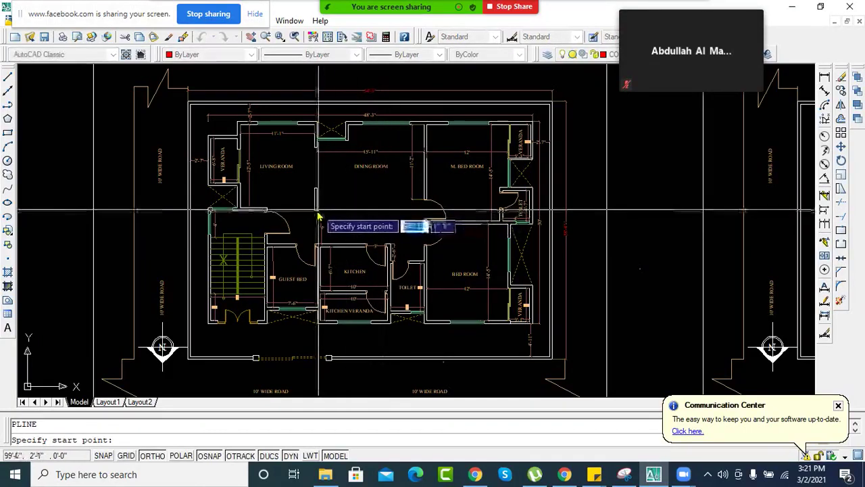
left_click(199, 102)
key("Escape")
- Start a polyline at the outer northwest corner of the boundary wall and trace the north side to the northeast corner
key("Return")
scroll(204, 110, "up", 3)
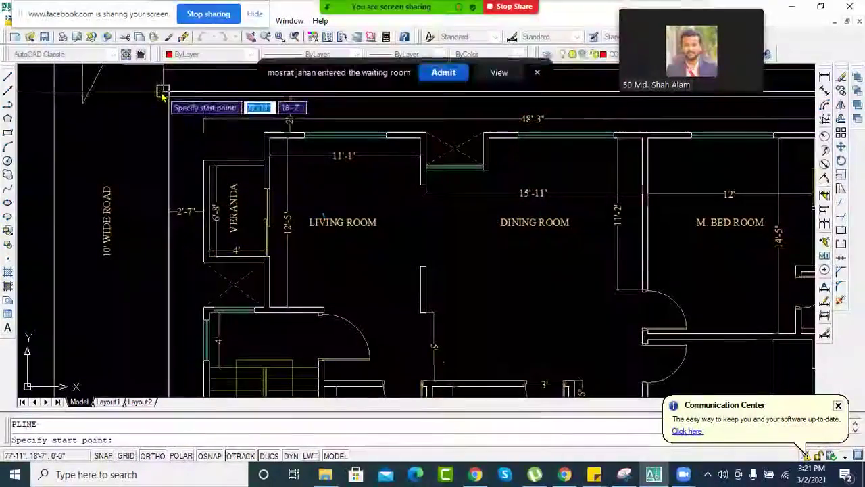
left_click(163, 91)
scroll(248, 148, "down", 5)
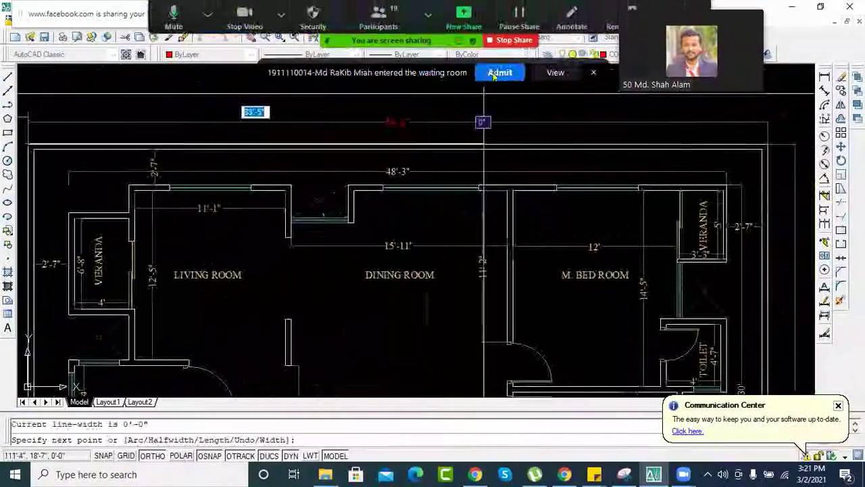
scroll(484, 155, "down", 3)
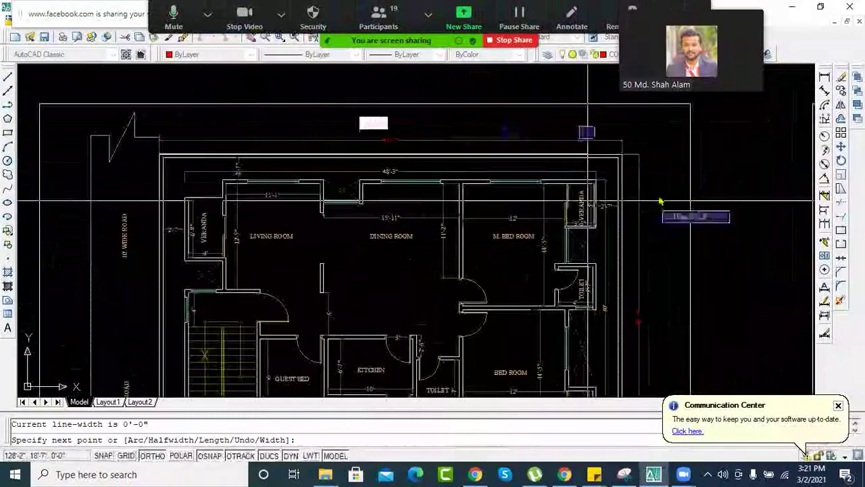
scroll(667, 159, "up", 6)
left_click(507, 127)
- Continue the polyline along the boundary wall's outer east, south and west sides back to the northwest corner, and end it
scroll(551, 206, "down", 2)
scroll(552, 206, "down", 2)
scroll(573, 318, "up", 5)
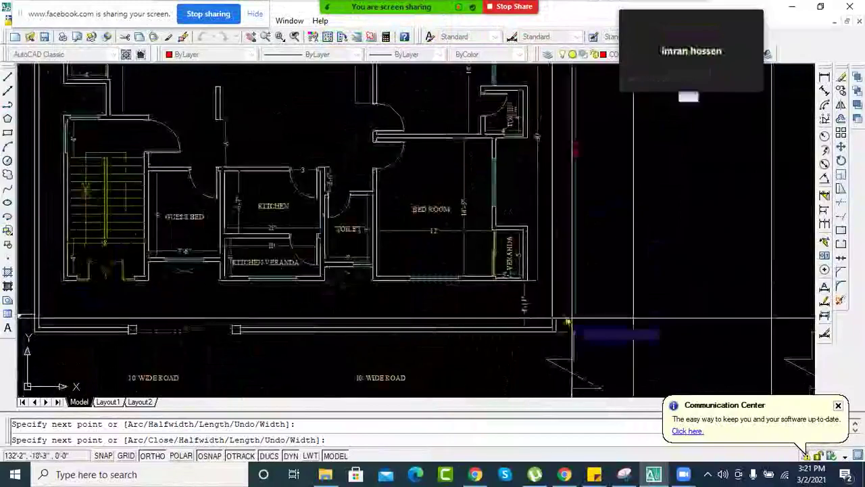
left_click(545, 355)
scroll(534, 324, "down", 3)
scroll(508, 323, "up", 2)
scroll(341, 314, "up", 3)
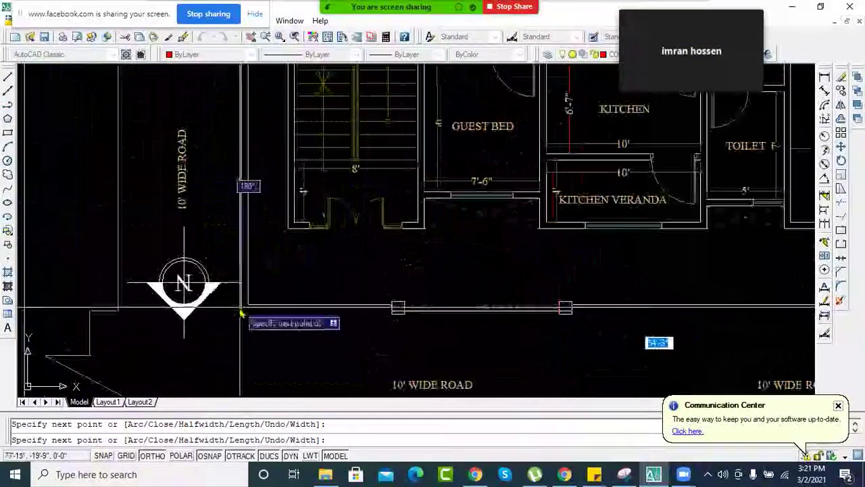
scroll(241, 312, "down", 3)
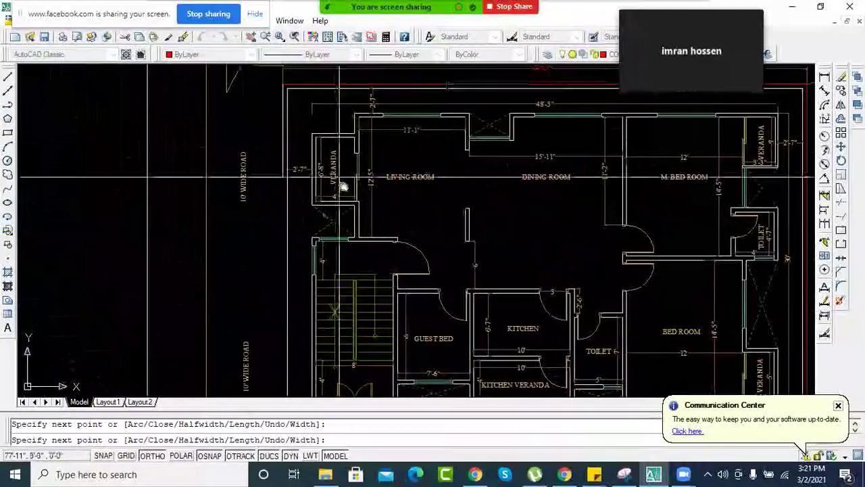
scroll(297, 142, "up", 4)
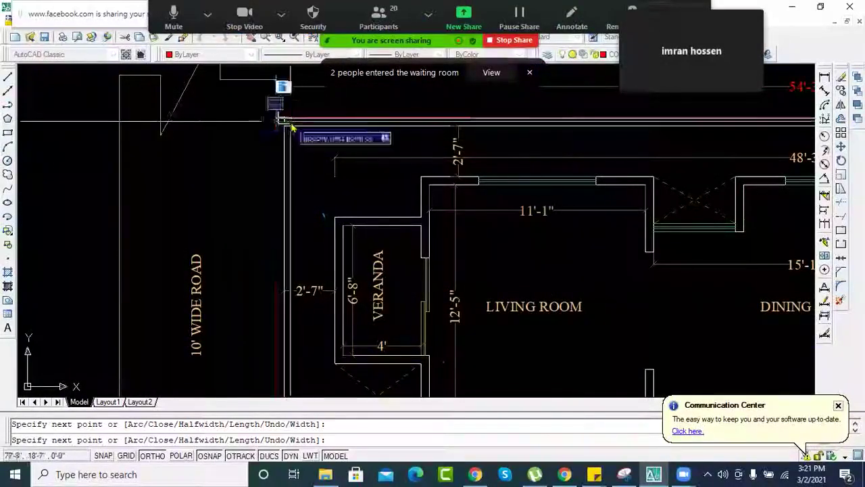
key("Return")
- List the properties of the polyline traced around the outer boundary wall to read its area and length
left_click(276, 152)
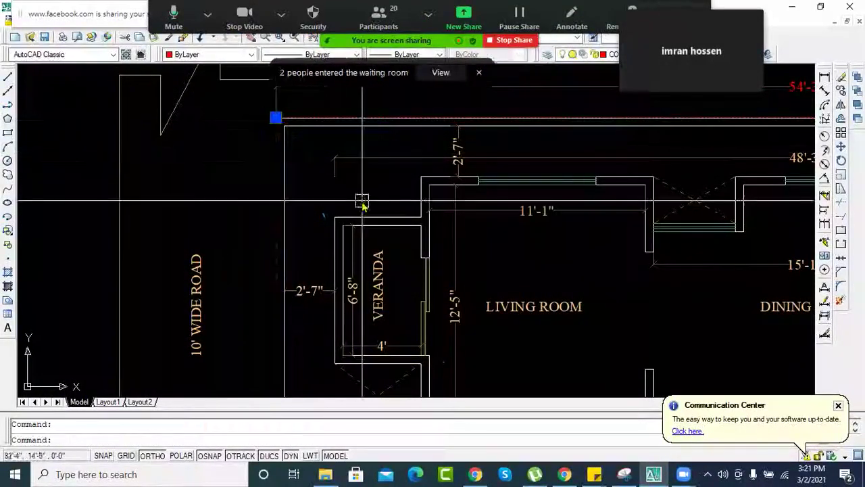
scroll(364, 201, "down", 3)
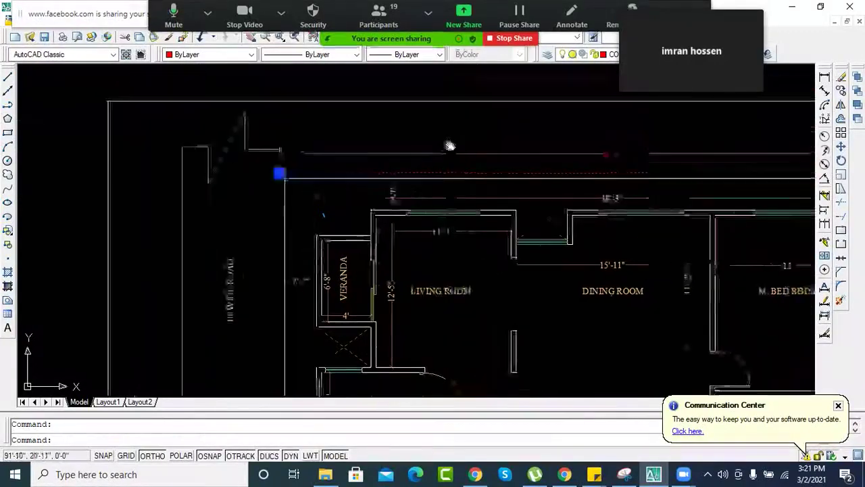
scroll(463, 147, "down", 3)
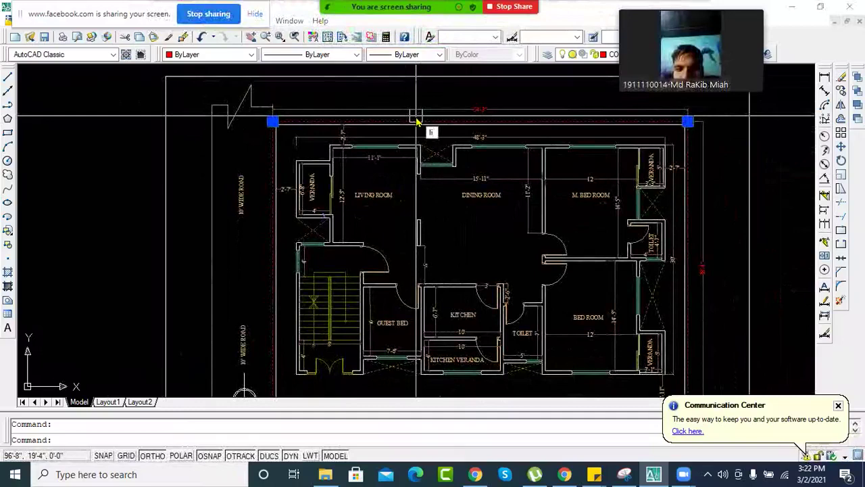
type("li")
key("Return")
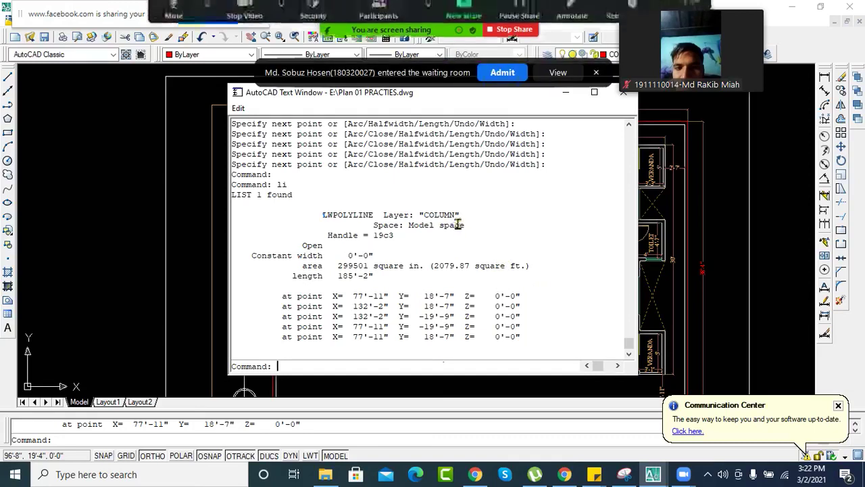
- Admit the newly arrived waiting participants and minimise the participants list
left_click(503, 79)
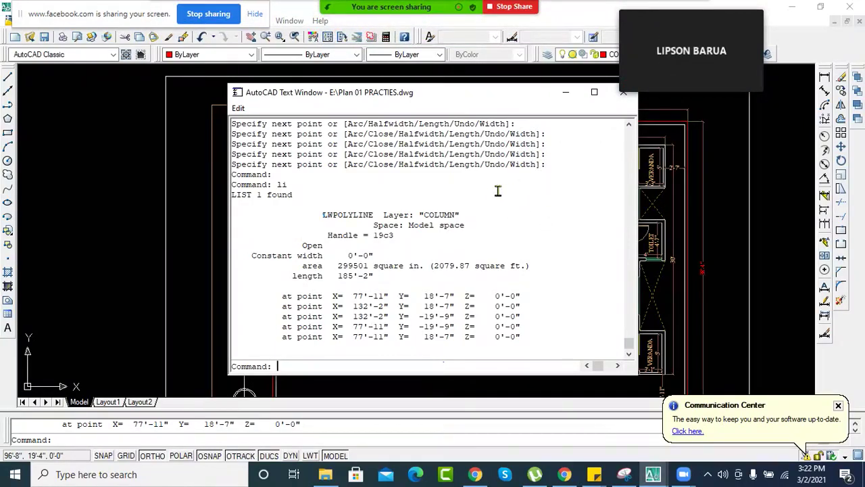
left_click(490, 73)
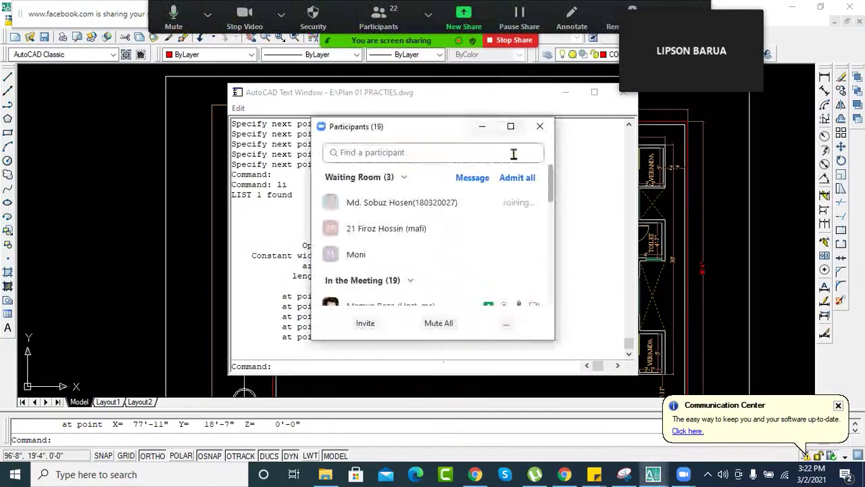
left_click(488, 127)
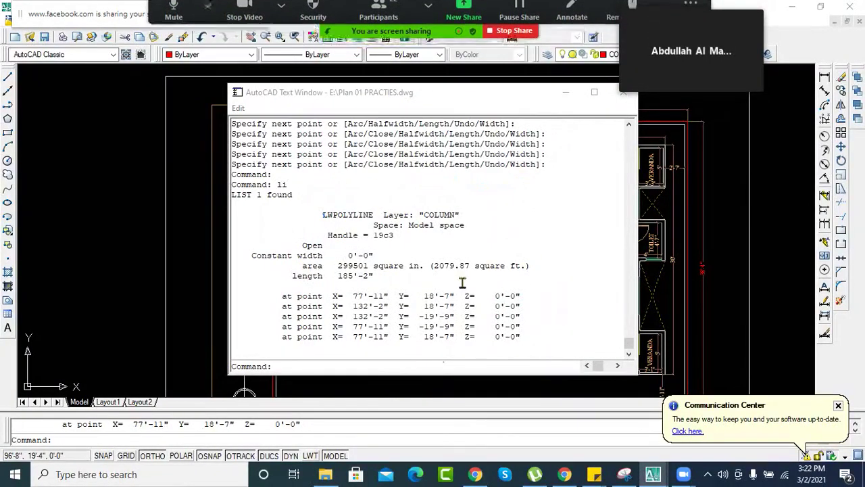
- Reposition the text window to read the polyline's listed area, length and vertices alongside the floor plan
left_click_drag(394, 99, 319, 103)
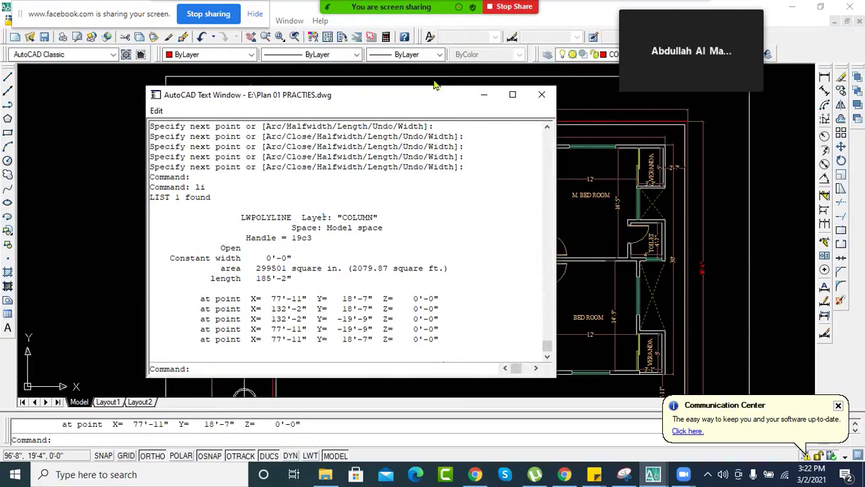
left_click_drag(398, 100, 382, 92)
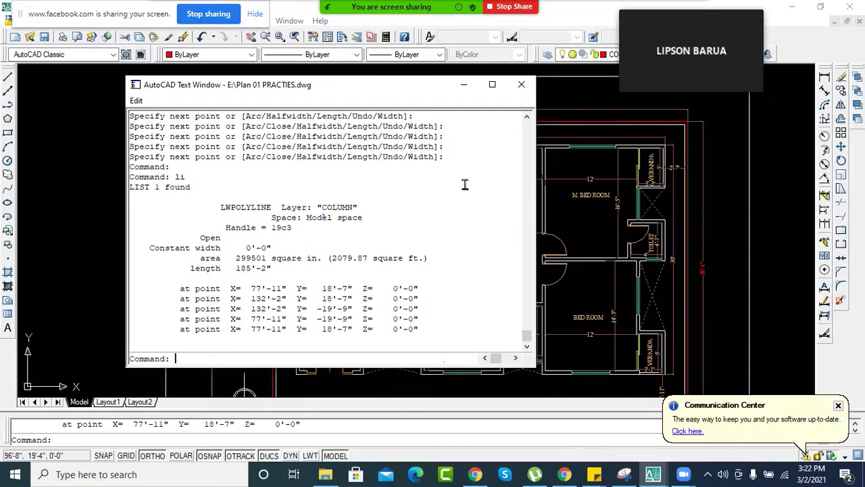
left_click_drag(321, 93, 268, 58)
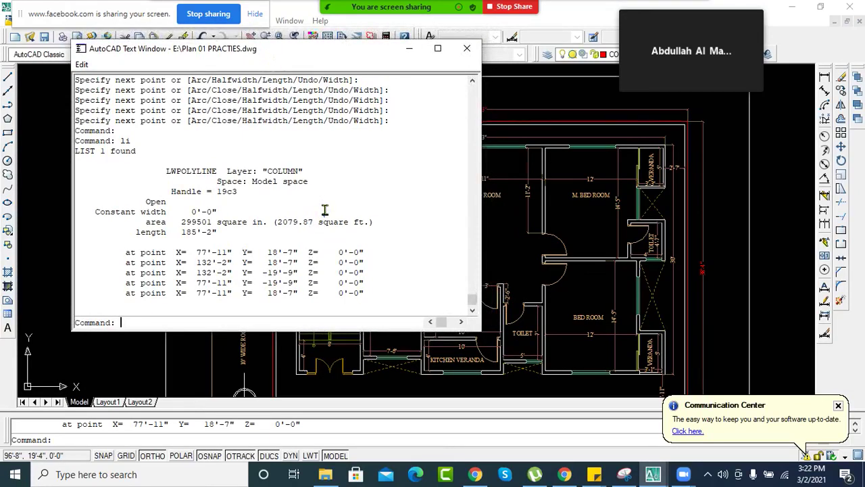
left_click_drag(340, 55, 396, 105)
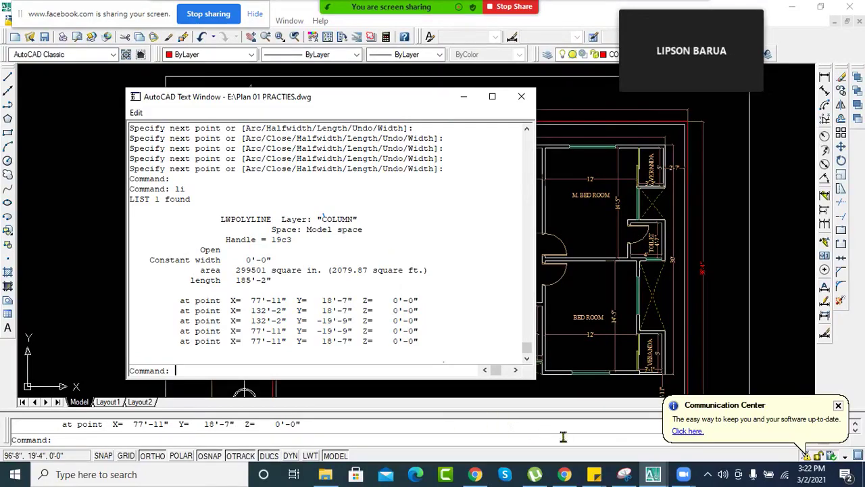
- Return to the drawing and clear the selection of the boundary polyline
left_click(160, 474)
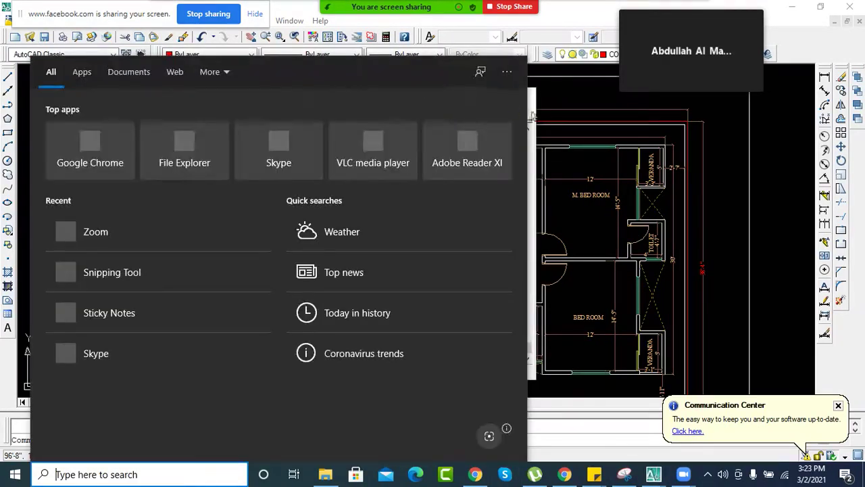
left_click(571, 92)
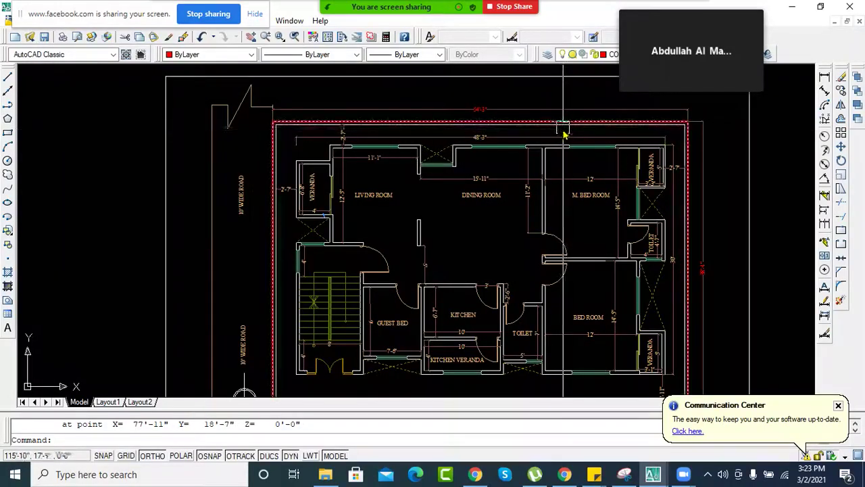
key("Escape")
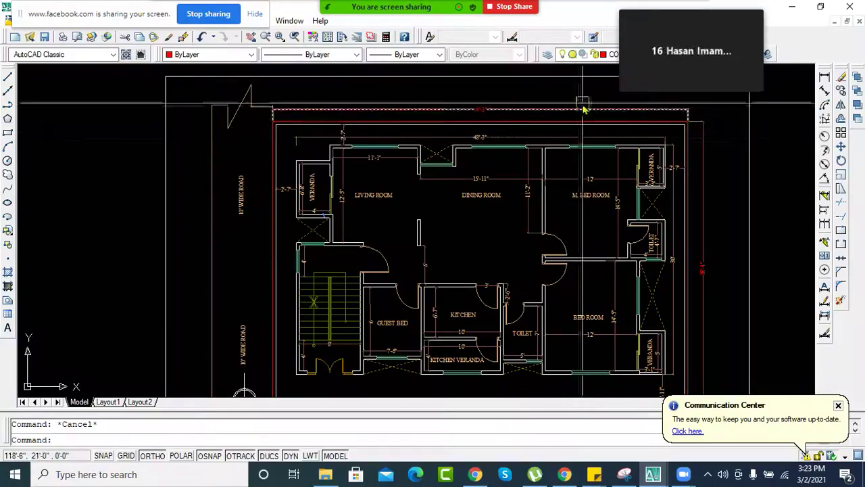
- List the properties of the red polyline around the boundary wall to read its area and length again, and close the listing
middle_click_drag(422, 200, 391, 194)
scroll(394, 209, "down", 3)
scroll(392, 172, "up", 2)
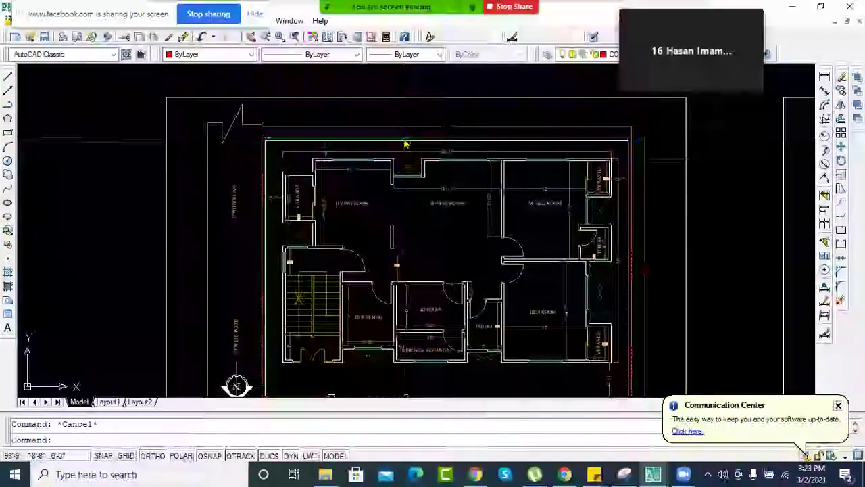
left_click(407, 143)
scroll(444, 233, "down", 3)
middle_click_drag(464, 329, 457, 293)
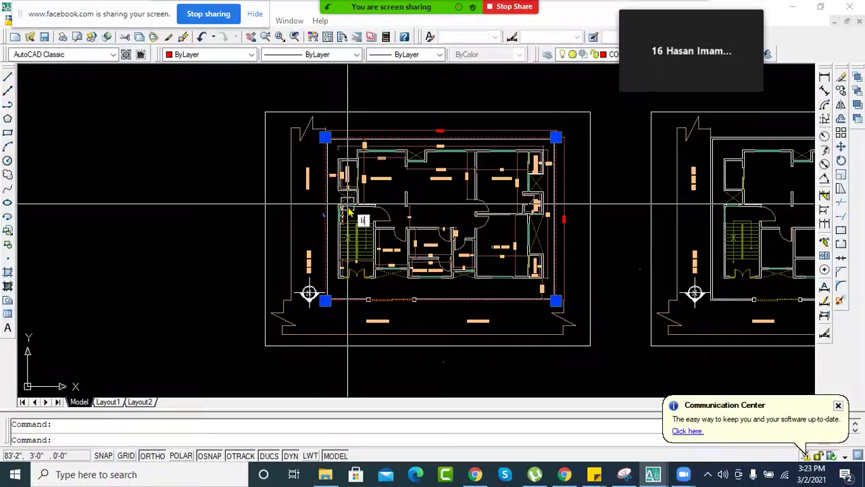
type("li")
key("Return")
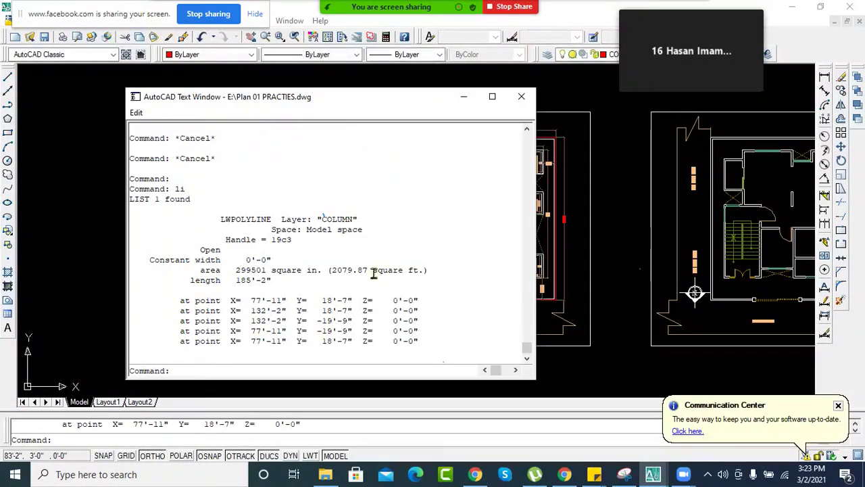
left_click(521, 96)
key("Escape")
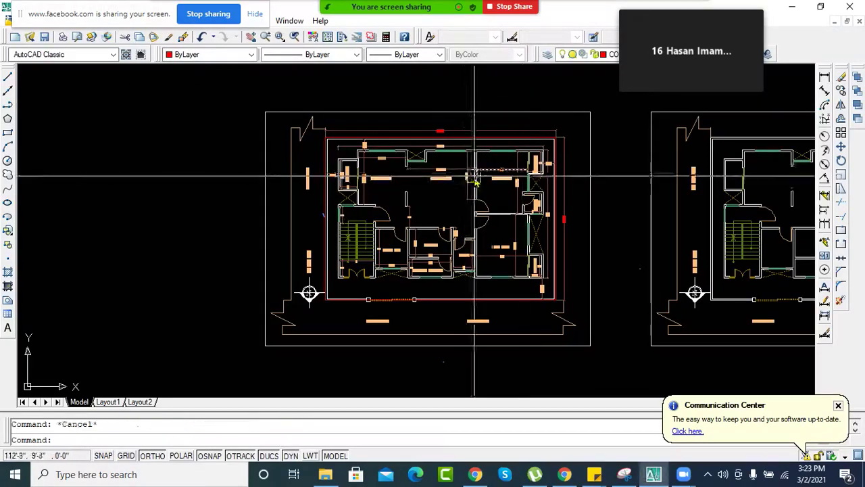
scroll(421, 166, "up", 5)
scroll(433, 157, "down", 6)
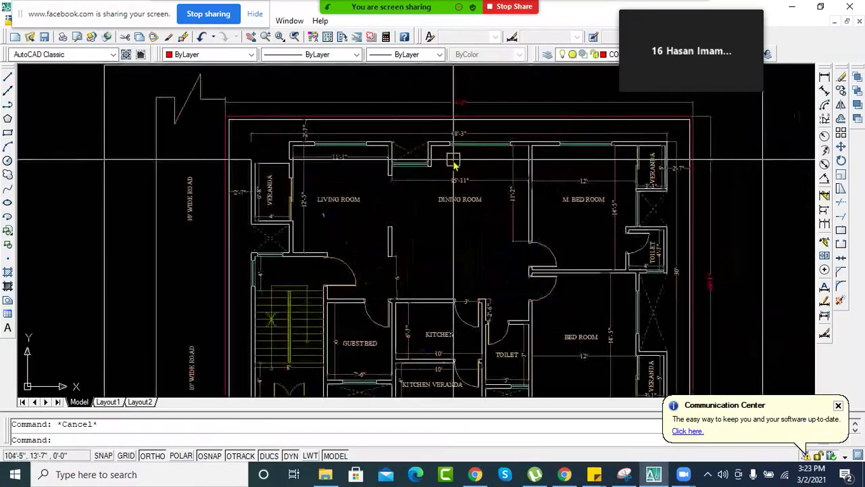
scroll(466, 202, "up", 2)
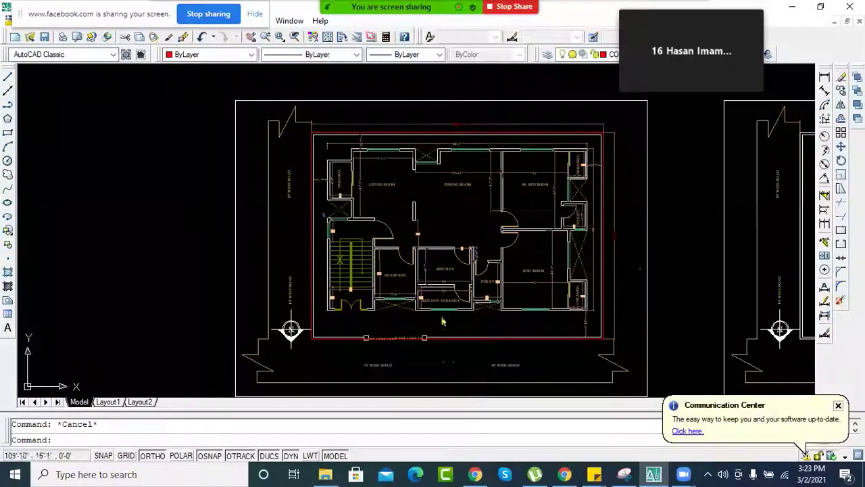
scroll(438, 333, "up", 4)
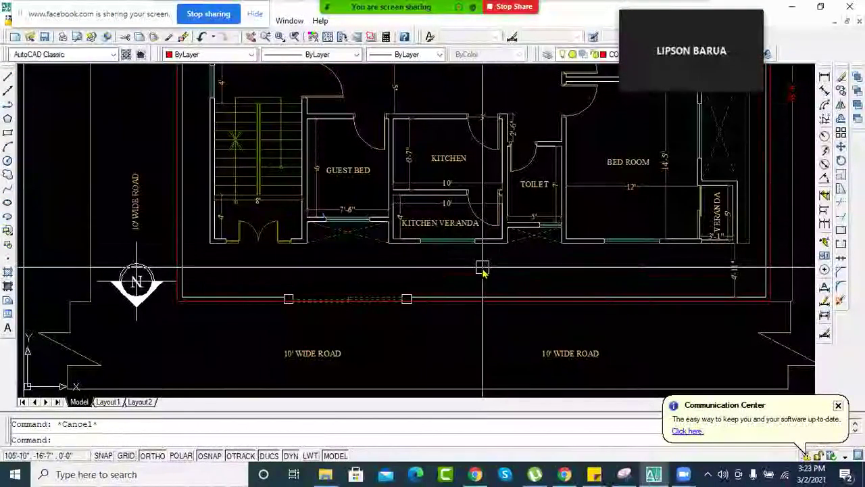
scroll(534, 304, "down", 4)
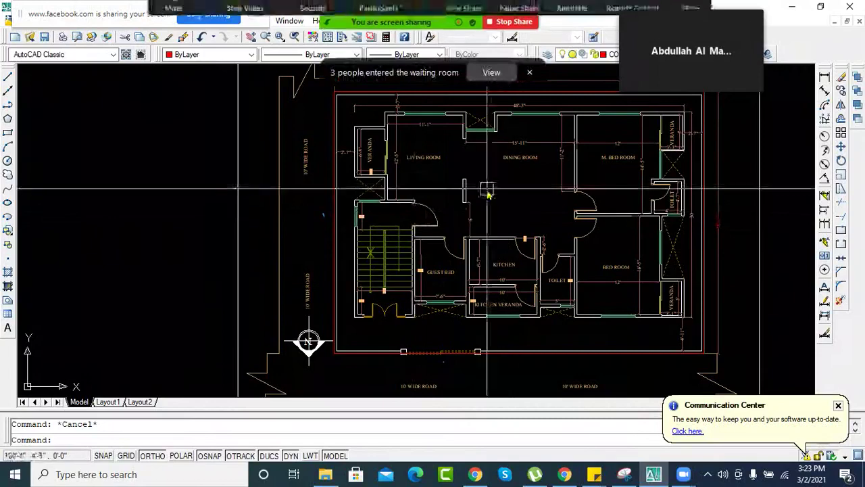
- Admit the participants in the waiting room as they arrive, minimising the participants list each time
left_click(493, 73)
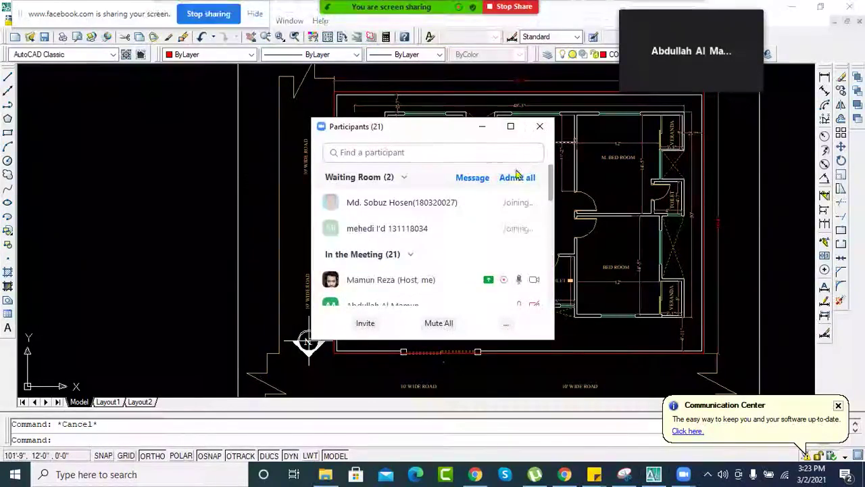
left_click(482, 126)
left_click(497, 196)
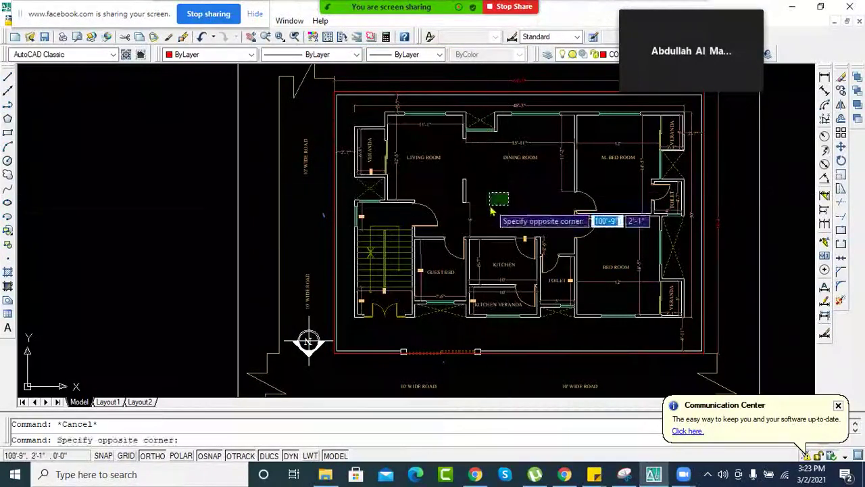
left_click(501, 210)
scroll(502, 209, "down", 5)
scroll(502, 210, "up", 4)
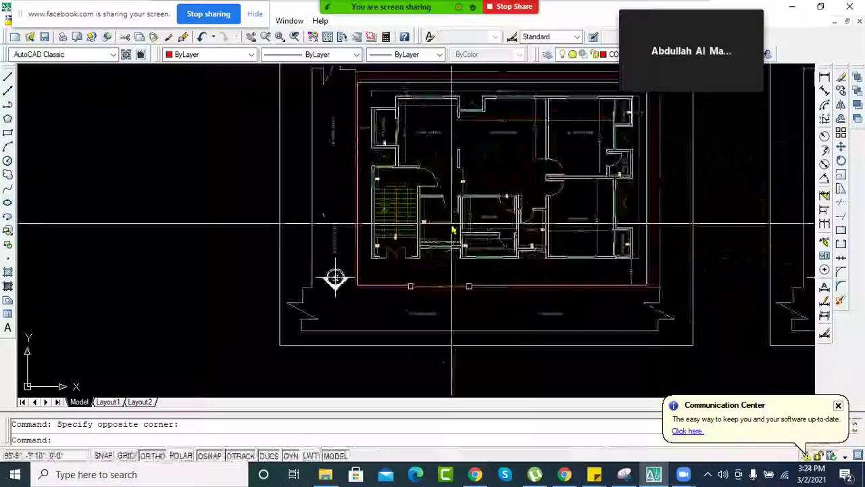
scroll(451, 220, "up", 3)
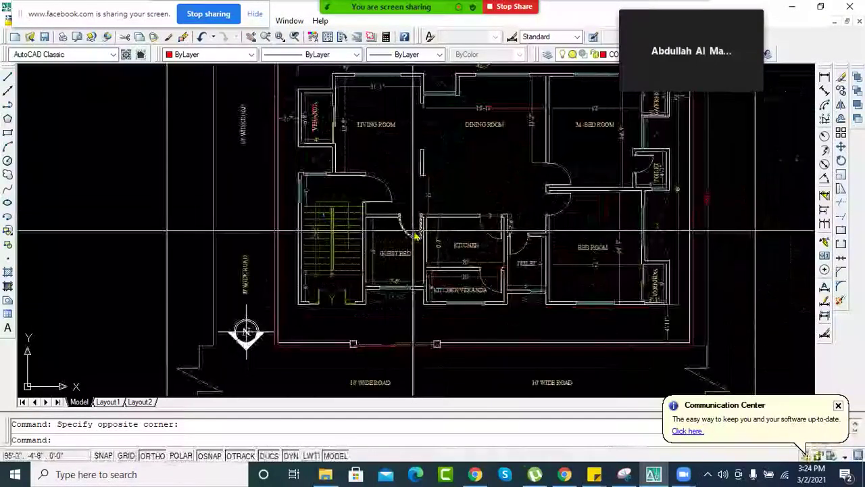
scroll(394, 243, "up", 2)
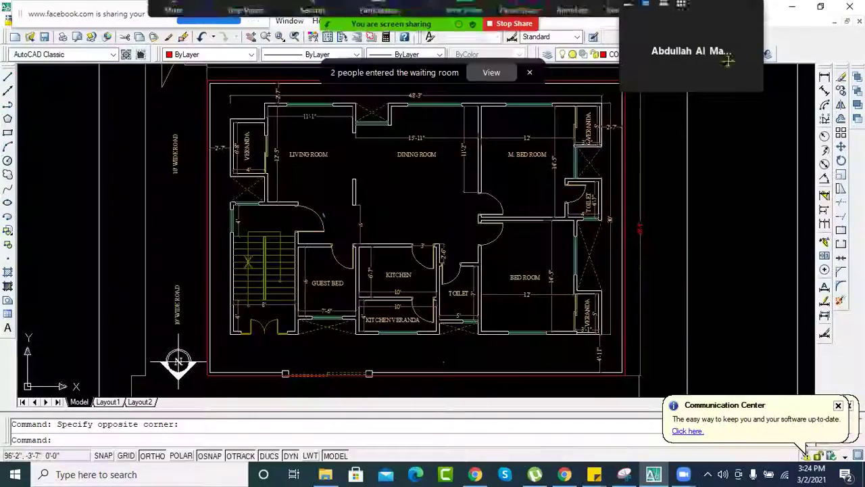
left_click(492, 73)
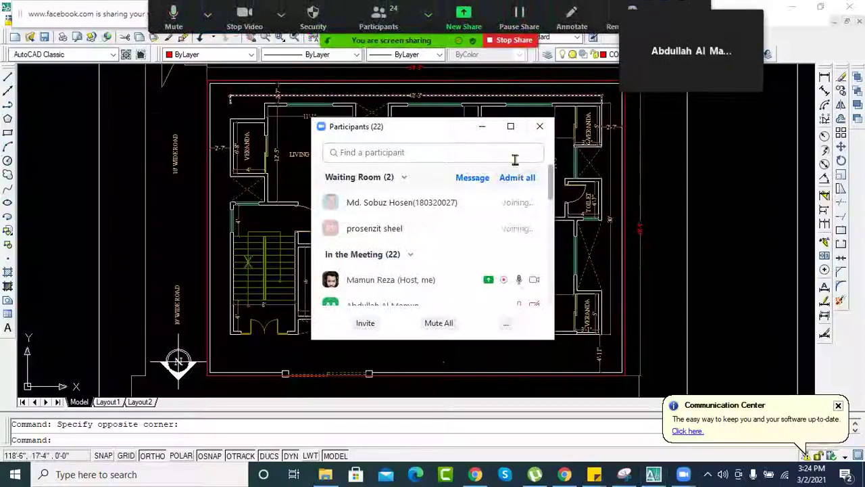
left_click(484, 127)
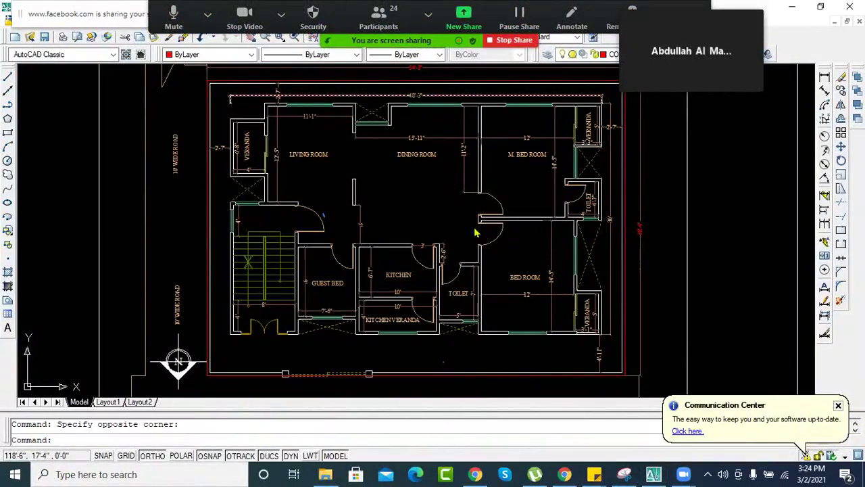
- Admit the newly waiting participant while the boundary polyline is highlighted, and clear the polyline's selection
middle_click_drag(446, 199, 436, 196)
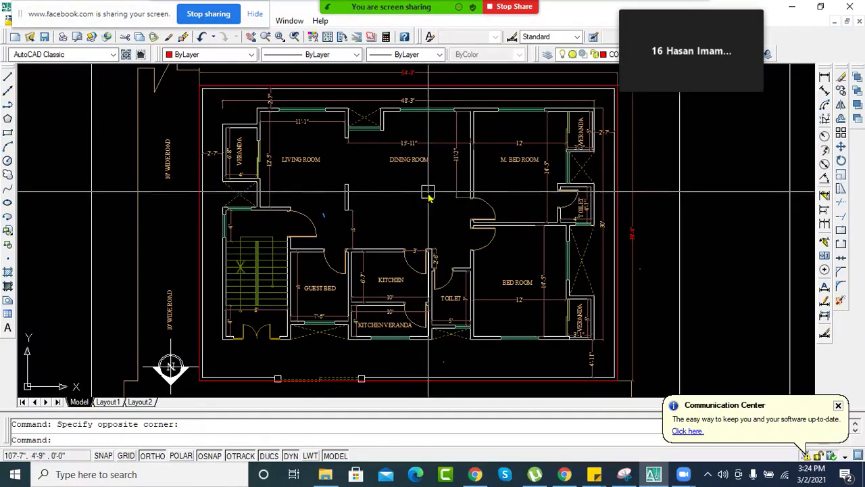
middle_click_drag(411, 199, 490, 171)
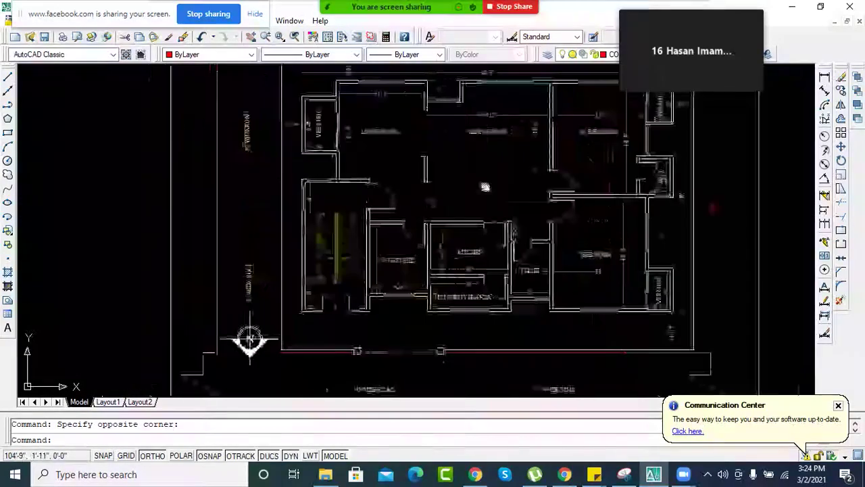
left_click(277, 201)
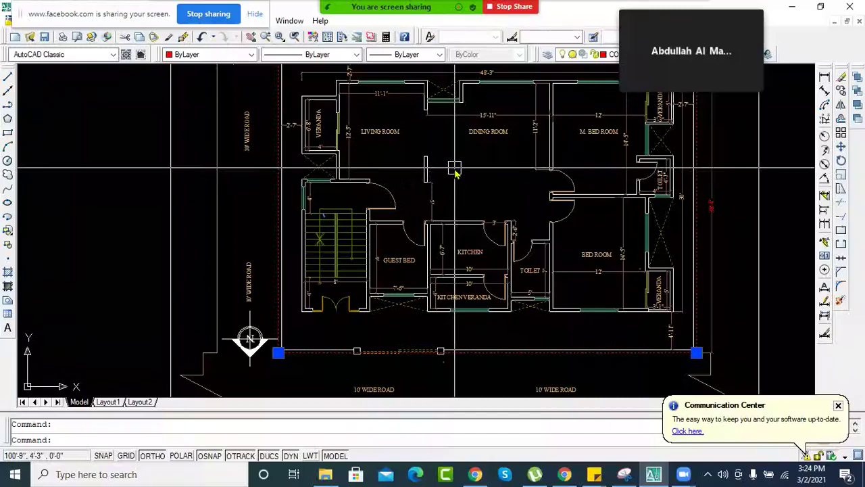
middle_click_drag(498, 180, 456, 189)
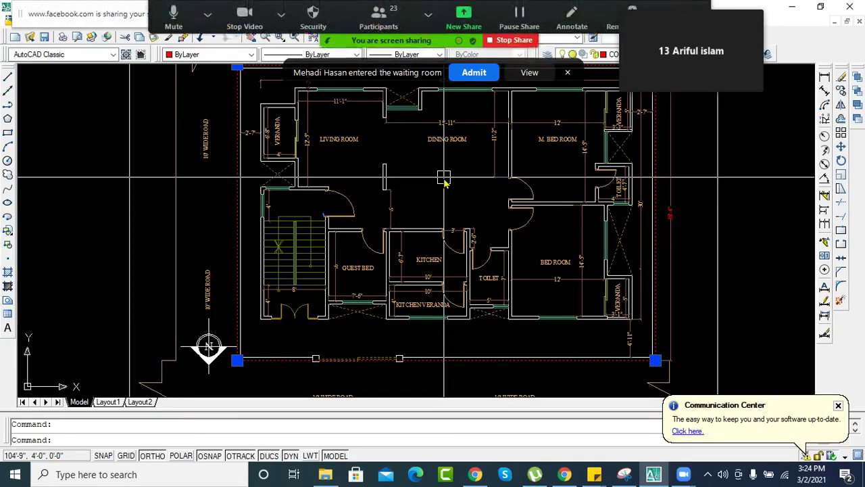
left_click(474, 73)
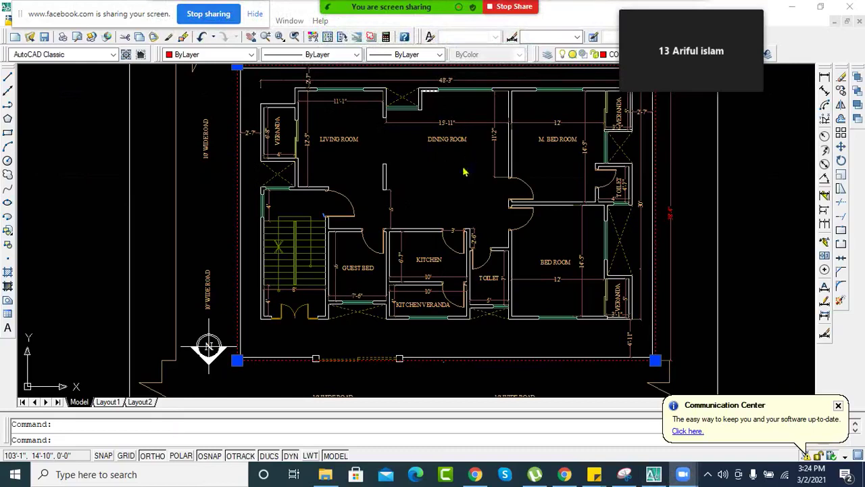
key("Escape")
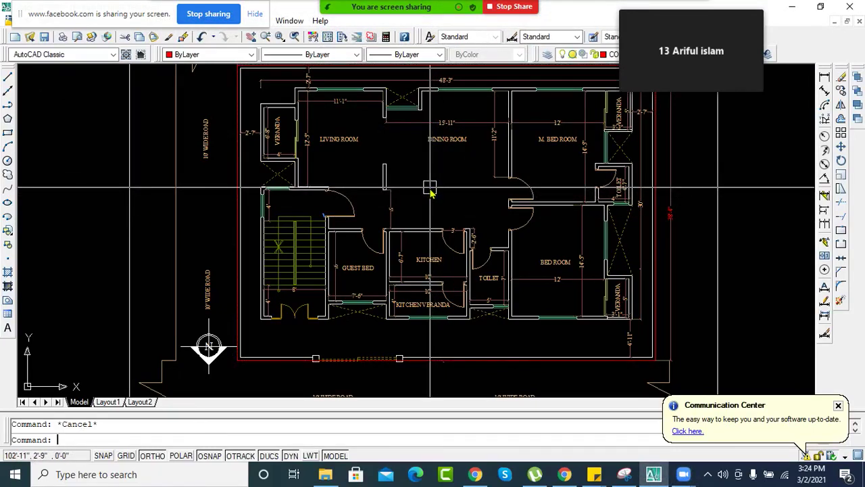
- Erase the red polyline traced around the outer boundary wall
scroll(304, 177, "up", 3)
scroll(299, 184, "down", 3)
scroll(234, 353, "up", 2)
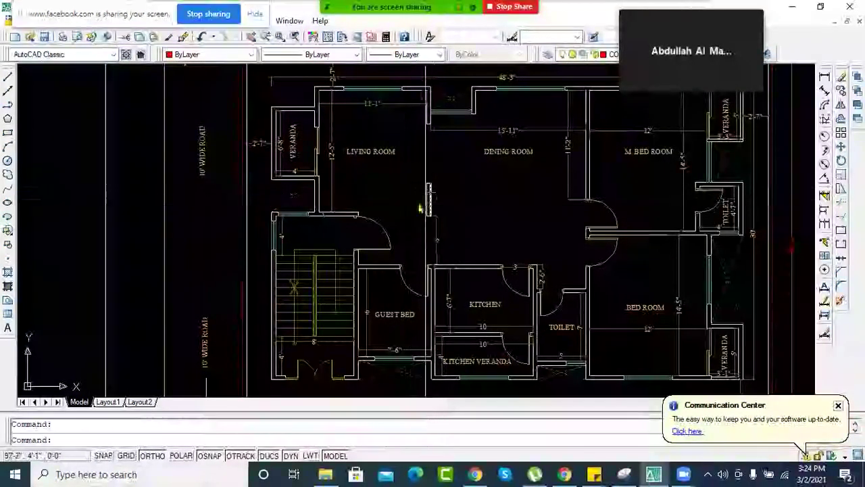
scroll(417, 170, "down", 2)
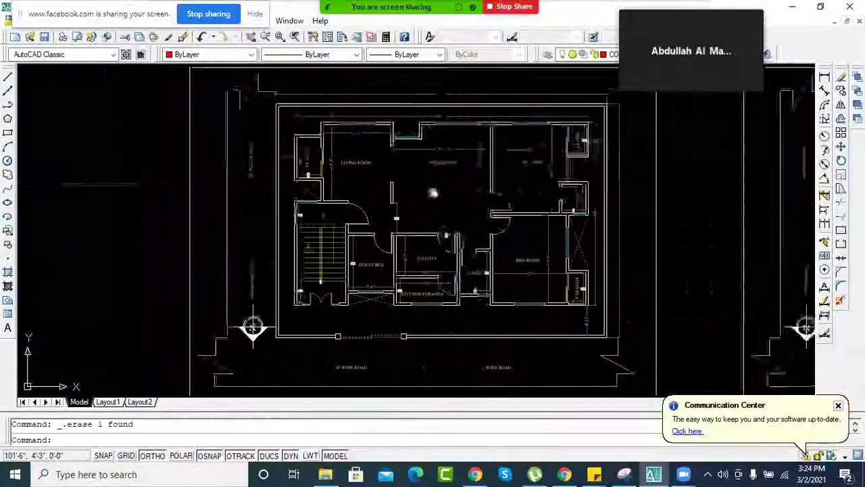
- Examine the rooms, dimensions and boundary wall of the floor plan
middle_click_drag(554, 186, 395, 183)
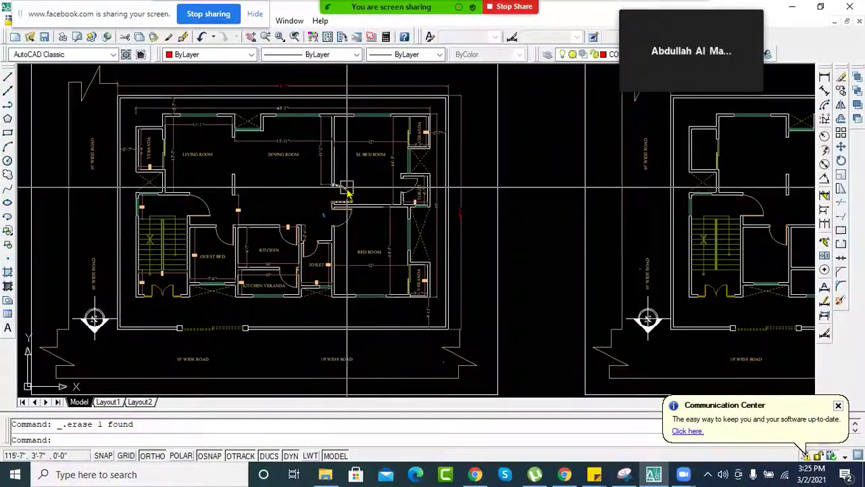
scroll(351, 181, "up", 2)
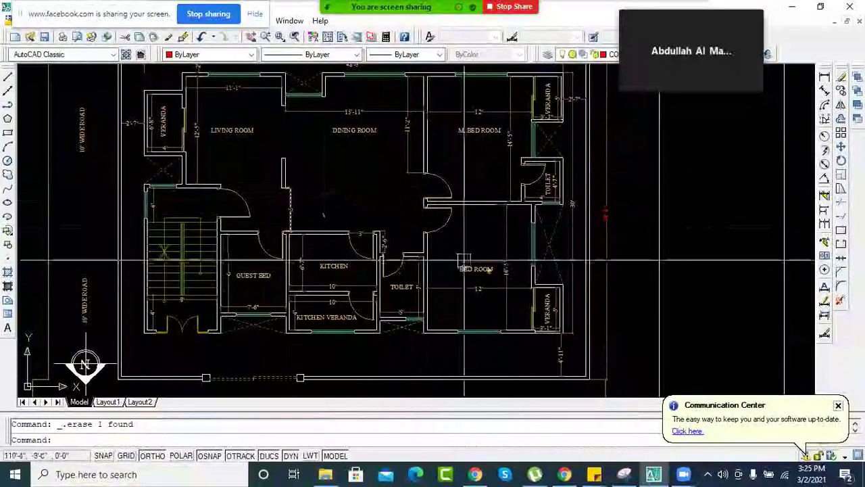
middle_click_drag(344, 217, 401, 221)
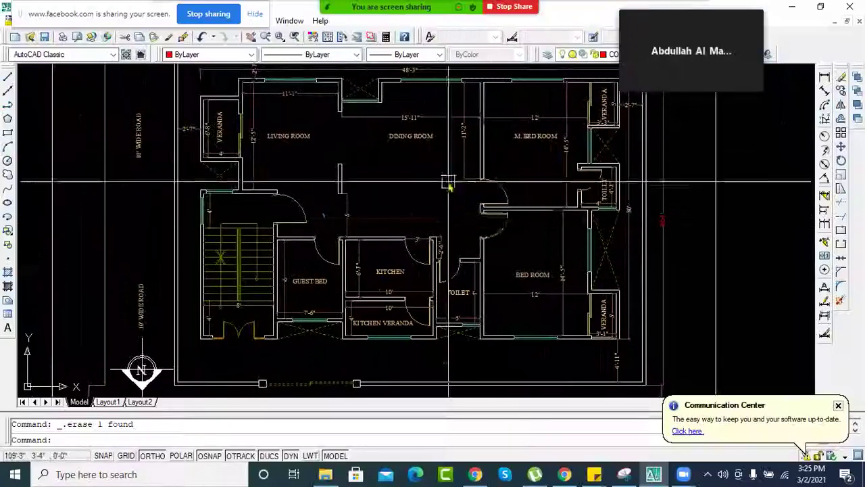
middle_click_drag(412, 203, 355, 209)
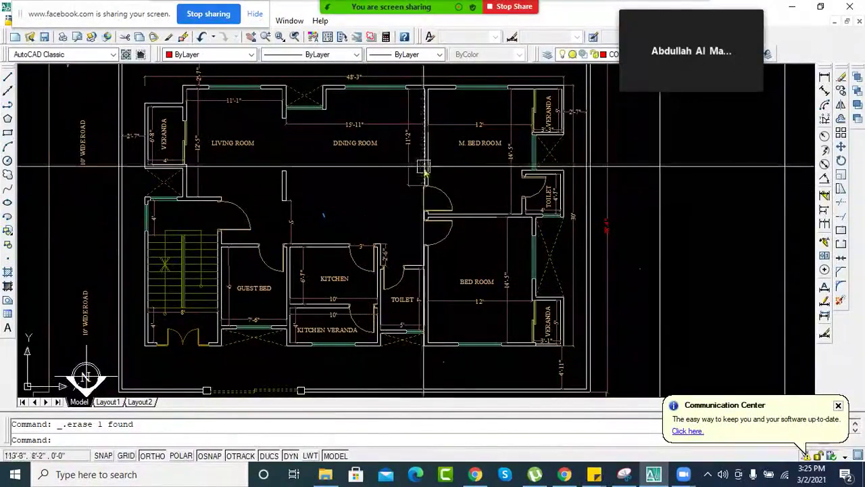
middle_click_drag(424, 170, 374, 179)
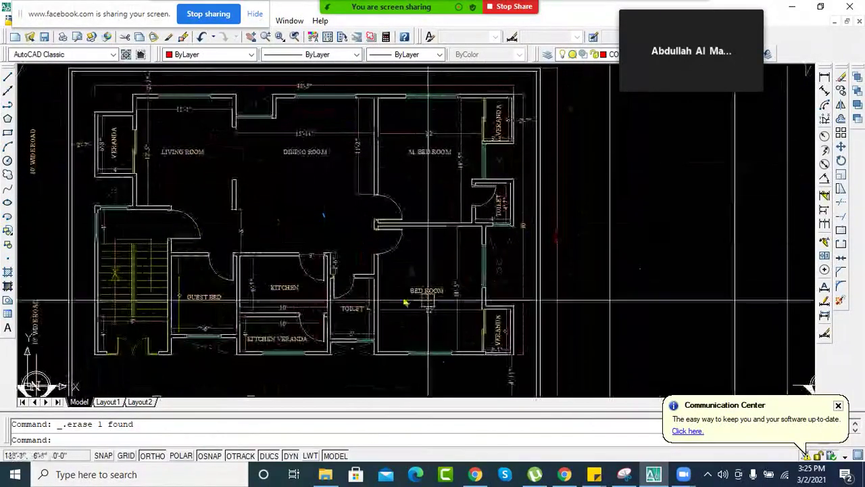
middle_click_drag(378, 286, 415, 280)
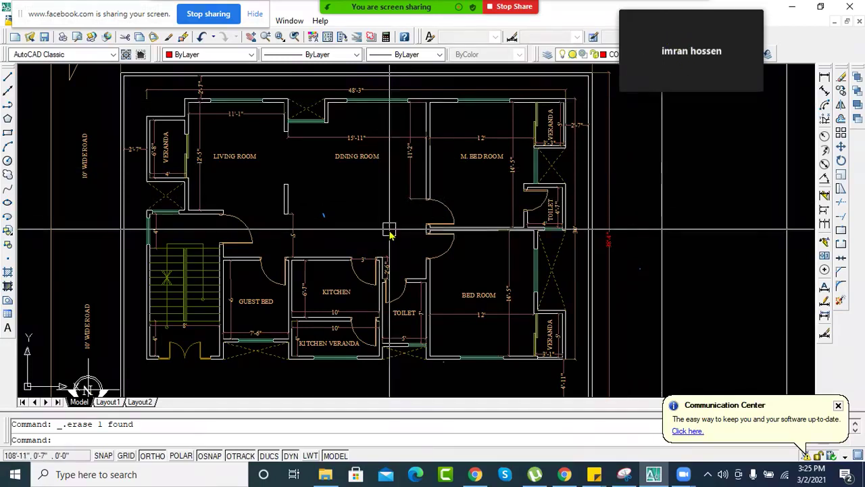
key("Escape")
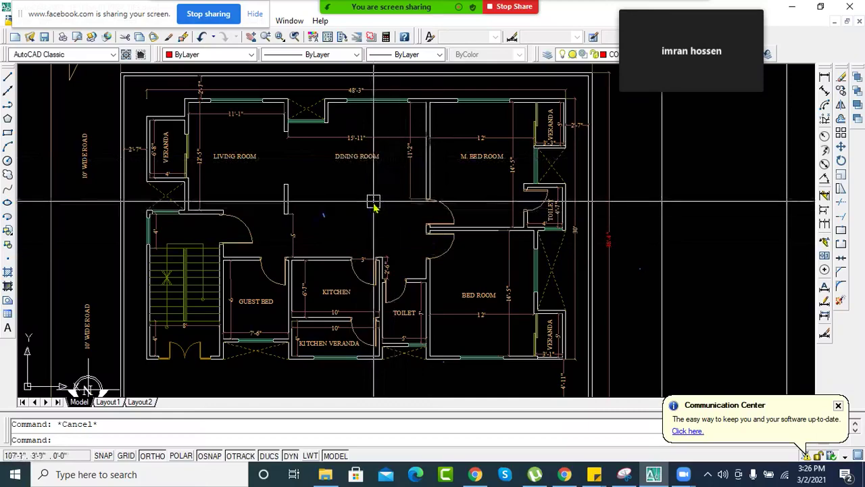
mouse_move(372, 198)
middle_mouse_down()
mouse_move(340, 200)
mouse_move(376, 212)
mouse_move(410, 199)
mouse_move(430, 214)
middle_mouse_up()
scroll(430, 214, "down", 2)
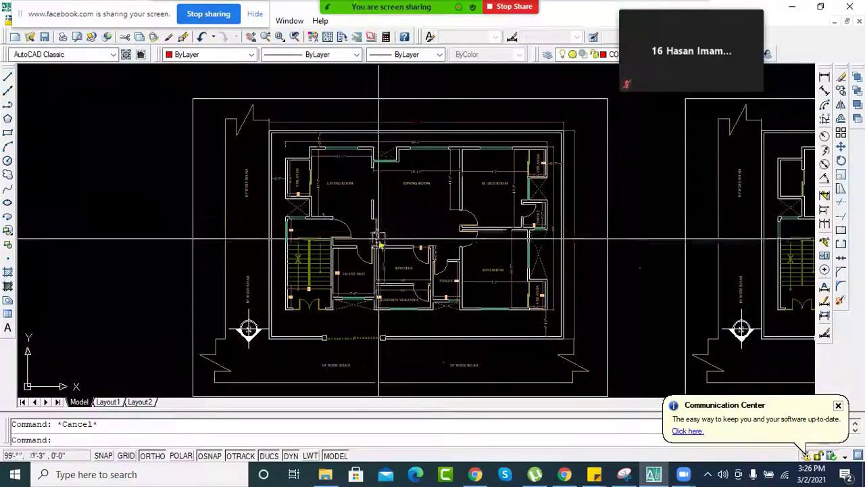
- Highlight the outer outline of the boundary wall beside the 10' wide road, and clear its selection
scroll(257, 169, "up", 5)
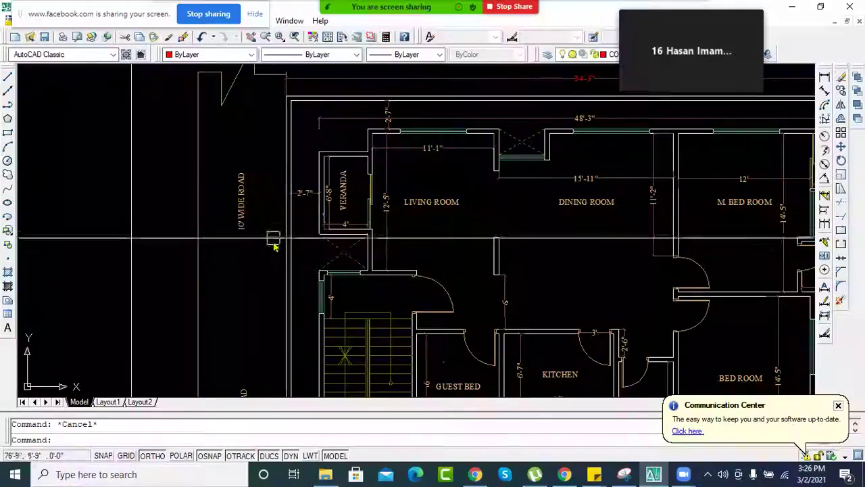
scroll(280, 218, "down", 1)
scroll(274, 251, "down", 3)
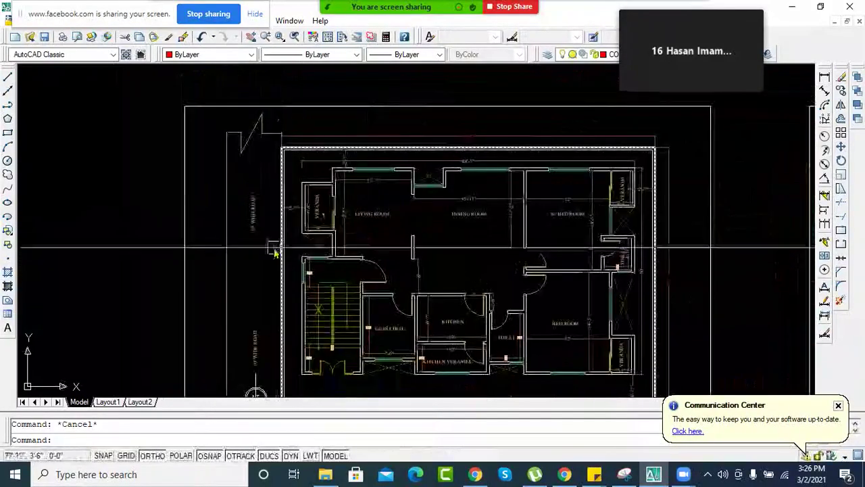
scroll(274, 252, "up", 2)
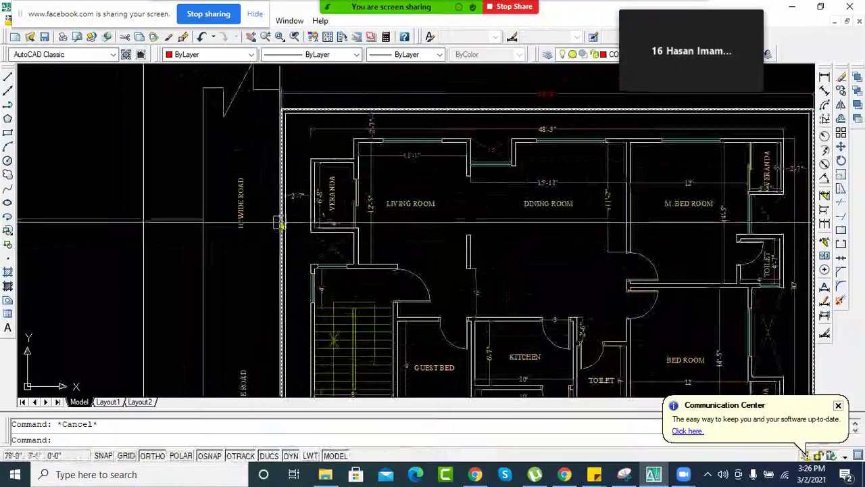
left_click(280, 230)
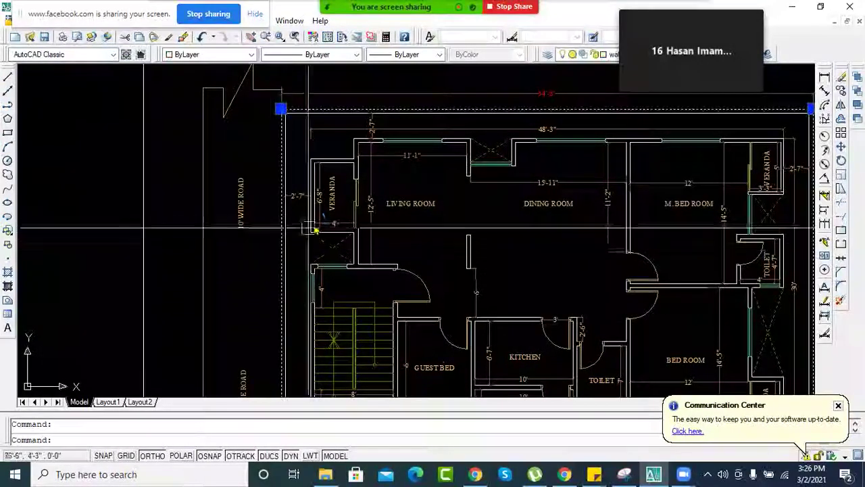
key("Escape")
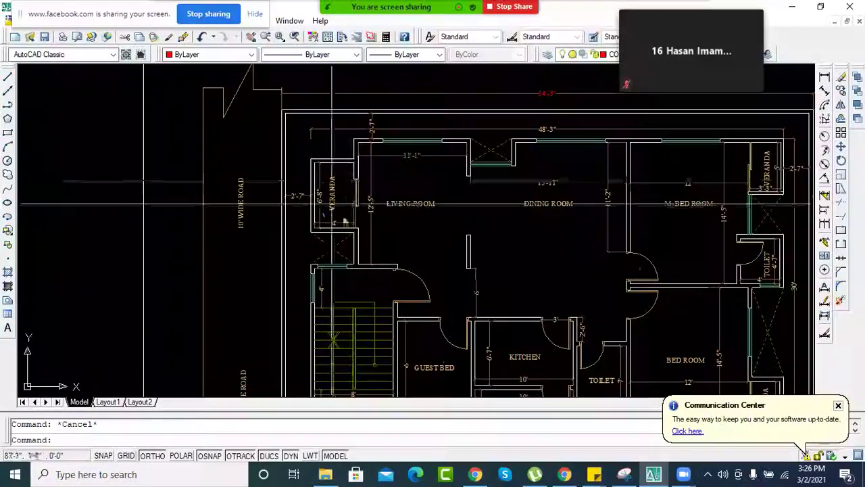
- Examine the room layout and dimensions of the floor plan, from the living room and veranda to the bedrooms
scroll(346, 247, "down", 2)
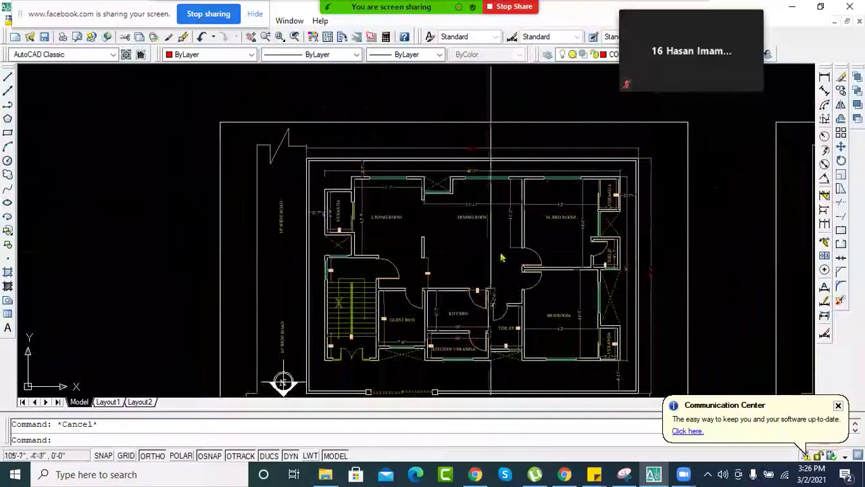
scroll(477, 247, "up", 3)
scroll(396, 178, "down", 2)
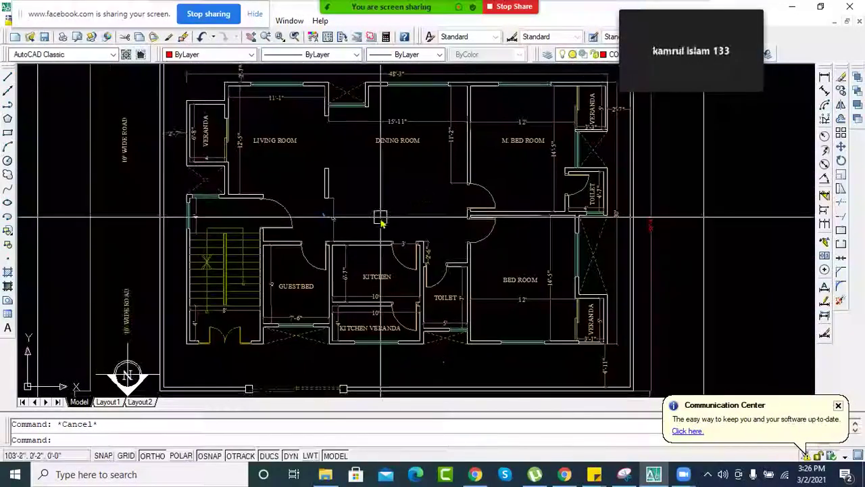
scroll(414, 214, "down", 2)
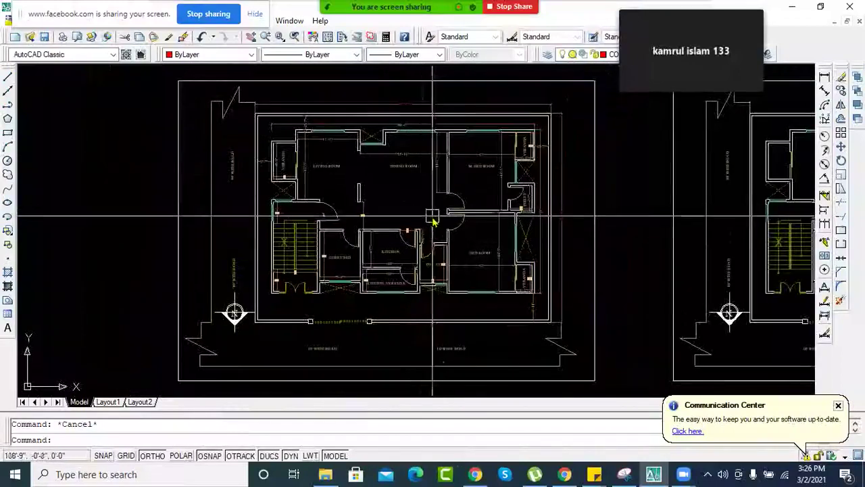
middle_click_drag(434, 219, 403, 208)
scroll(600, 274, "up", 3)
scroll(612, 277, "down", 5)
scroll(473, 271, "up", 3)
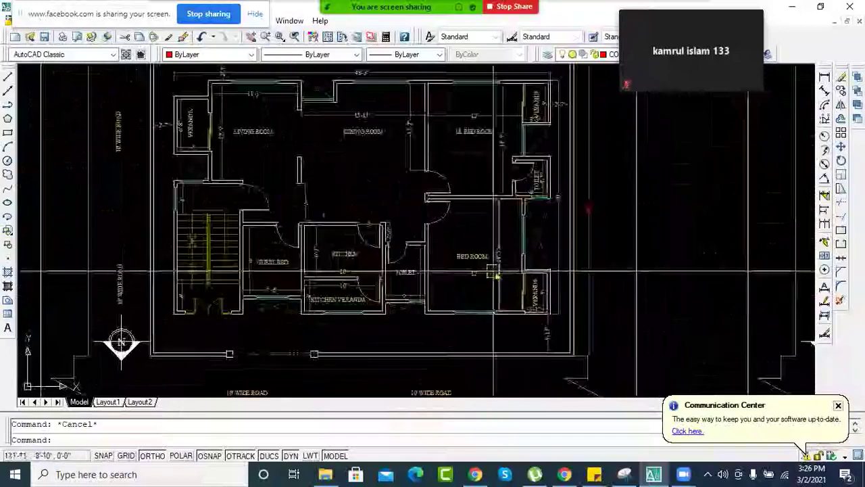
scroll(537, 277, "down", 1)
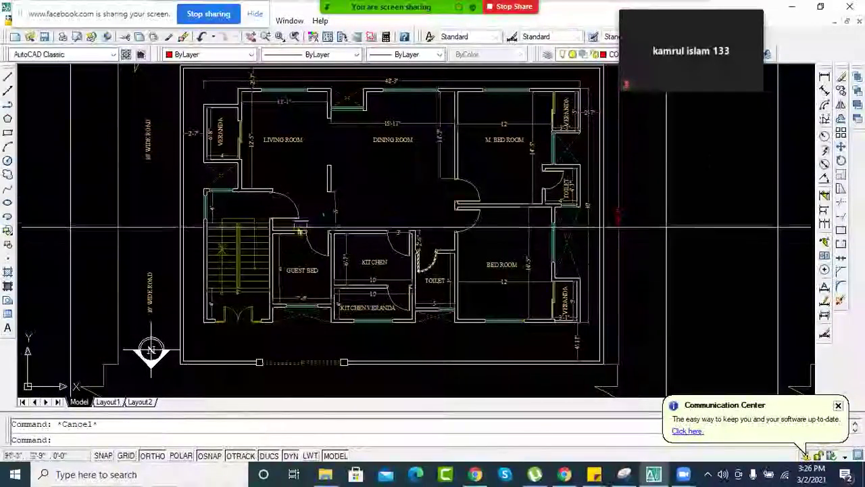
scroll(387, 215, "up", 3)
scroll(382, 252, "down", 3)
scroll(324, 172, "up", 2)
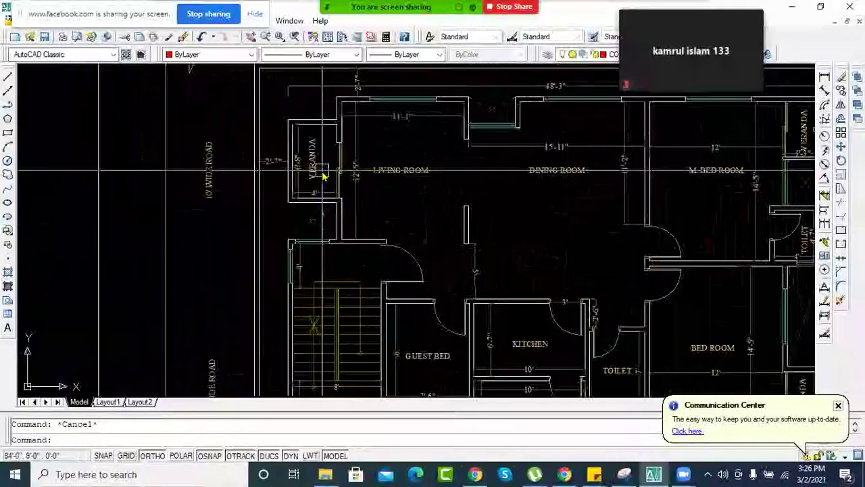
middle_click_drag(543, 247, 429, 234)
scroll(425, 230, "down", 3)
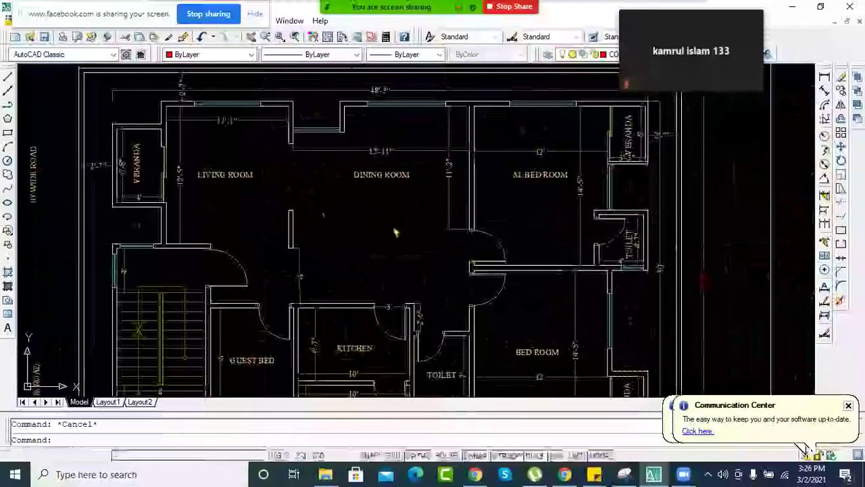
scroll(451, 248, "up", 3)
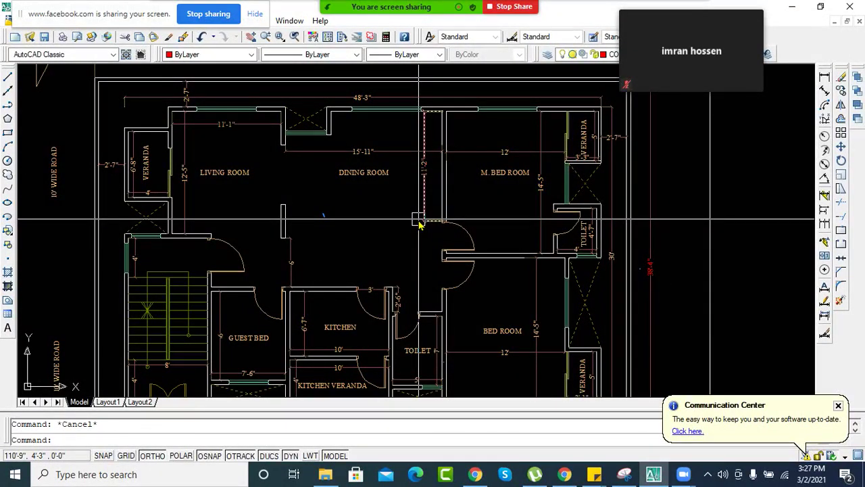
scroll(416, 196, "down", 4)
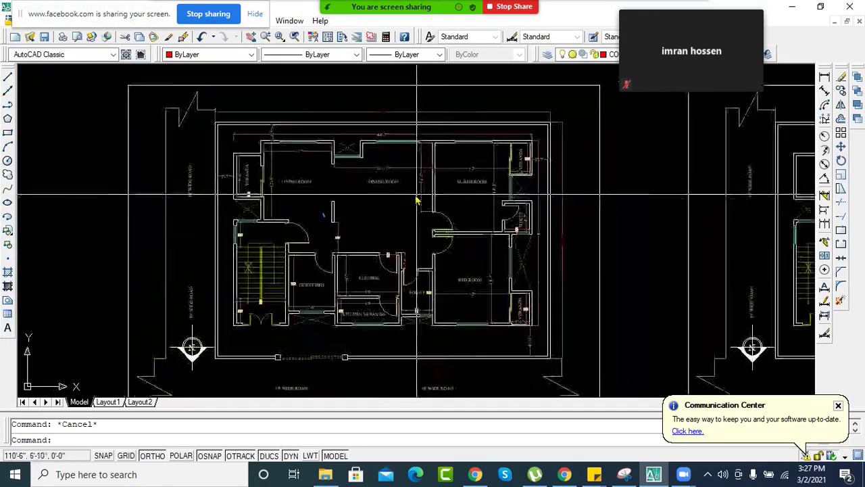
- Admit the two participants as they enter the waiting room while examining the north symbol, roads and boundary wall
scroll(258, 301, "up", 6)
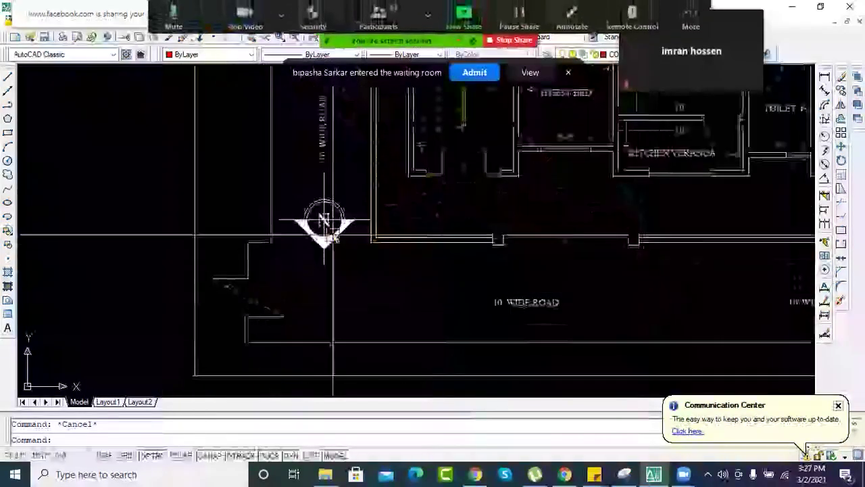
left_click(473, 73)
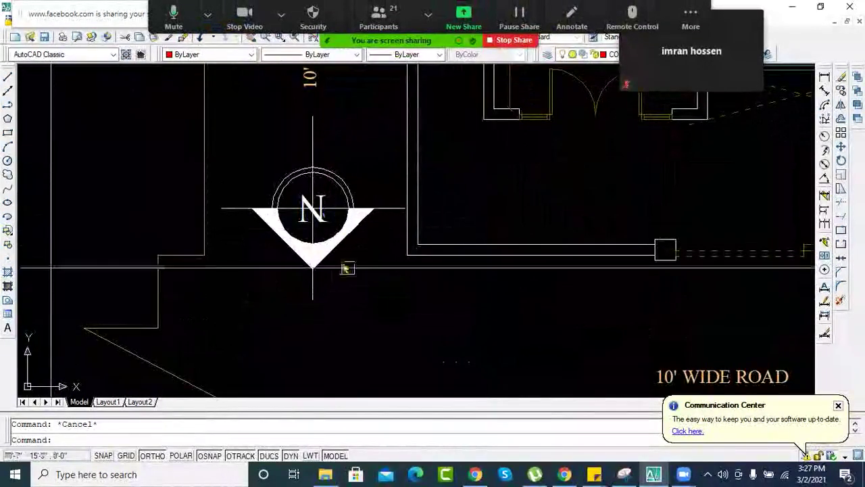
scroll(351, 260, "down", 3)
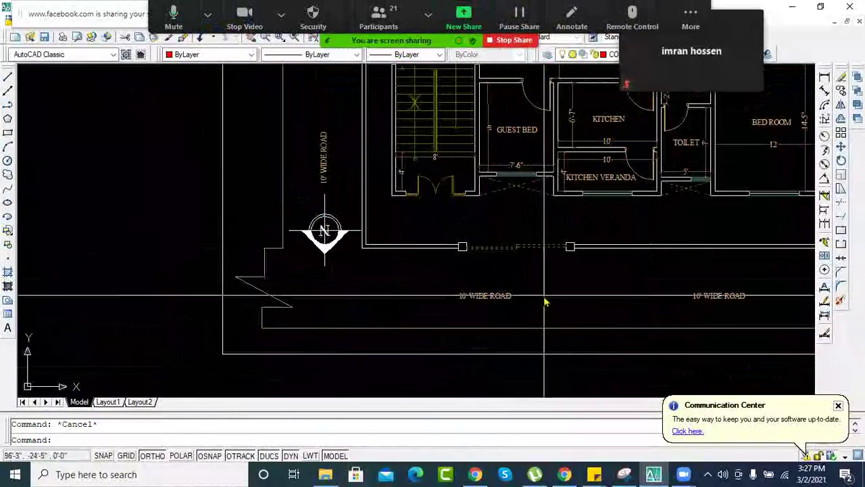
scroll(409, 253, "down", 3)
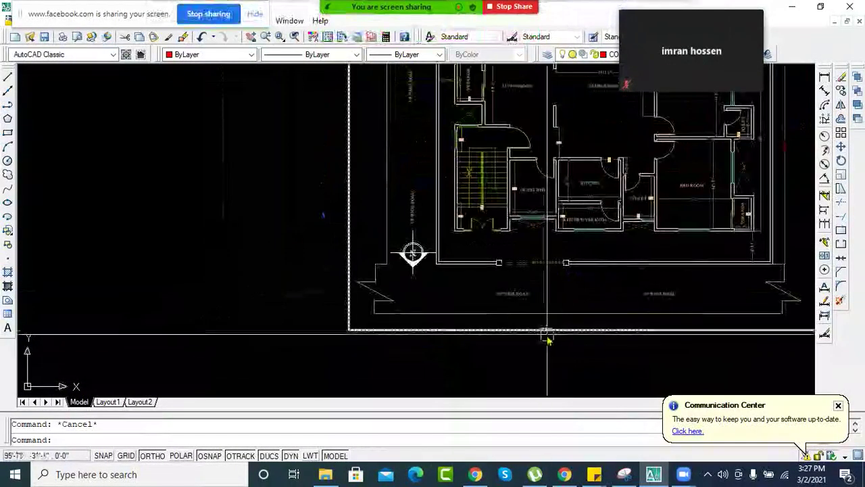
scroll(402, 255, "up", 5)
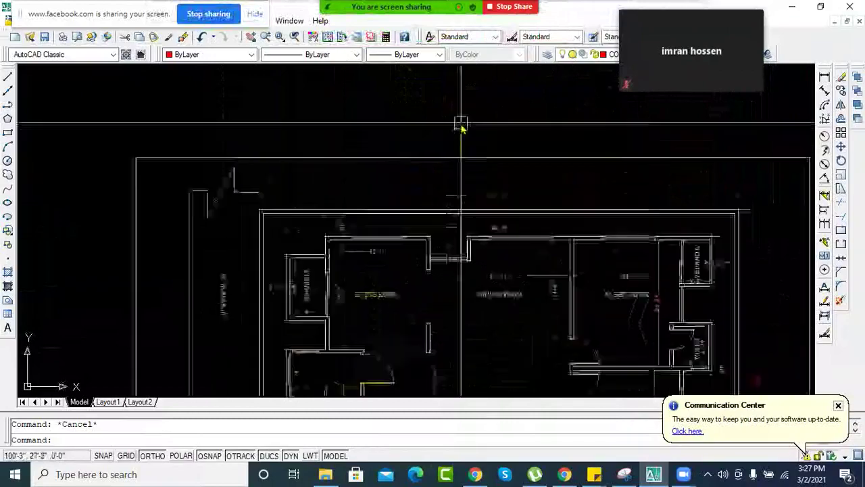
scroll(460, 169, "up", 2)
middle_click_drag(454, 245, 483, 202)
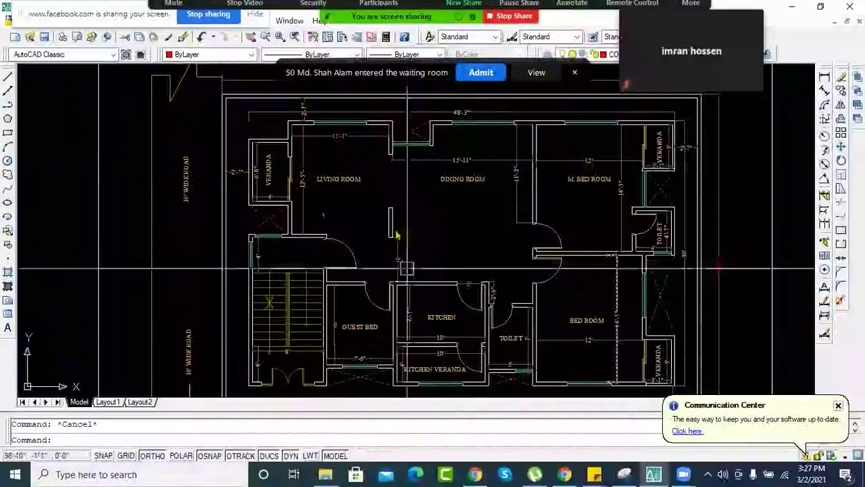
left_click(479, 73)
- Examine the guest bed, kitchen, kitchen veranda and toilet with their dimensions, doors and windows
middle_click_drag(500, 258, 465, 208)
scroll(405, 329, "up", 2)
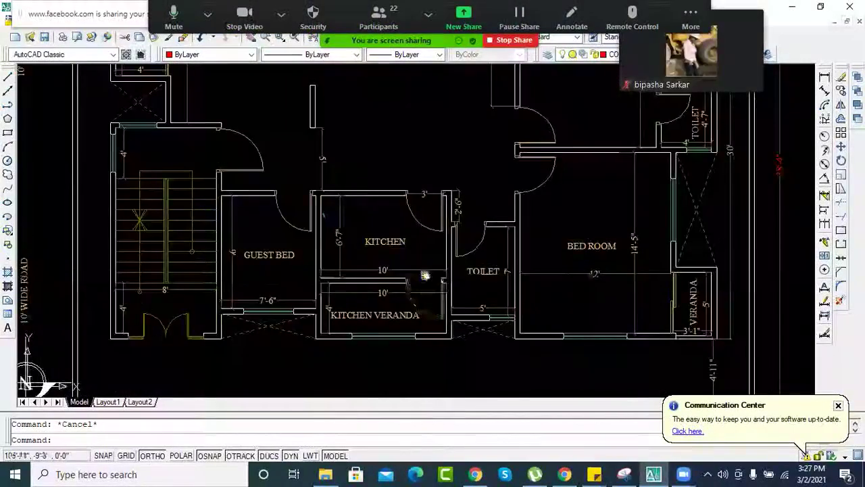
middle_click_drag(502, 331, 442, 331)
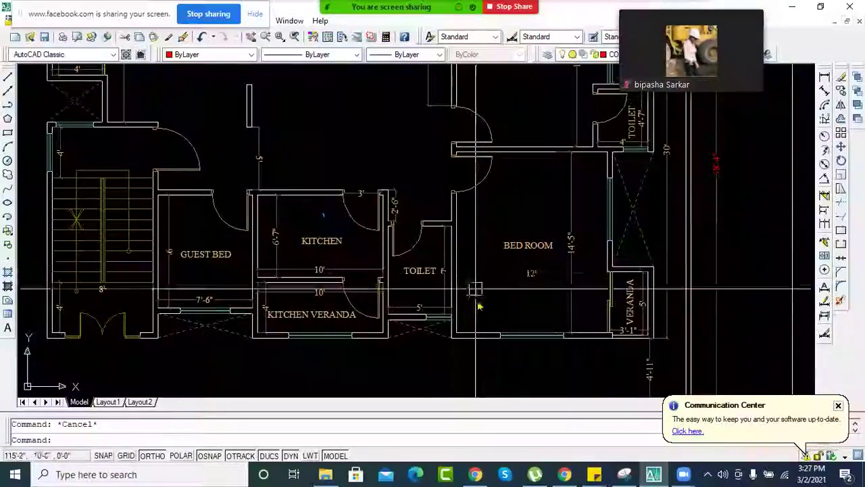
mouse_move(421, 359)
middle_mouse_down()
mouse_move(444, 247)
mouse_move(451, 247)
middle_mouse_up()
scroll(467, 262, "up", 3)
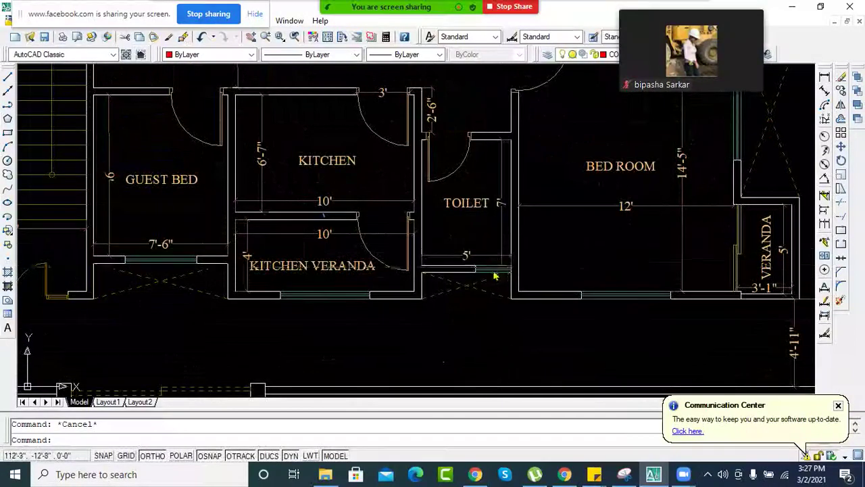
mouse_move(493, 219)
middle_mouse_down()
mouse_move(518, 232)
mouse_move(551, 356)
middle_mouse_up()
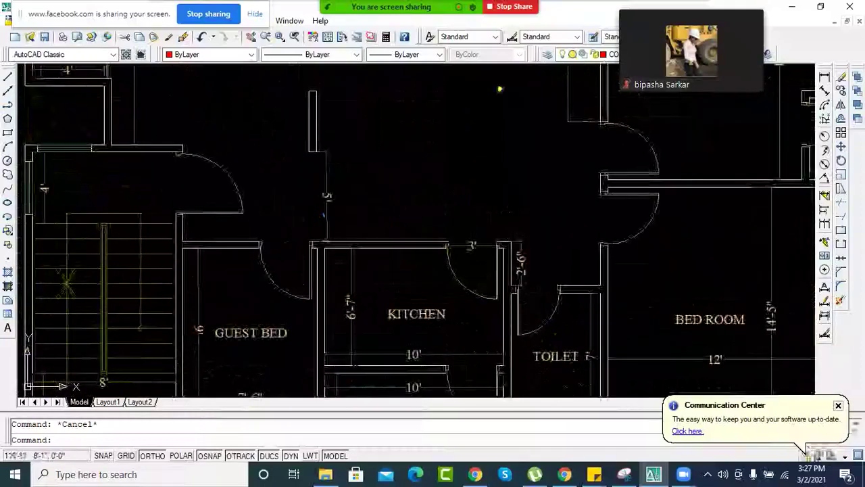
mouse_move(501, 169)
middle_mouse_down()
mouse_move(494, 212)
mouse_move(471, 209)
mouse_move(521, 128)
middle_mouse_up()
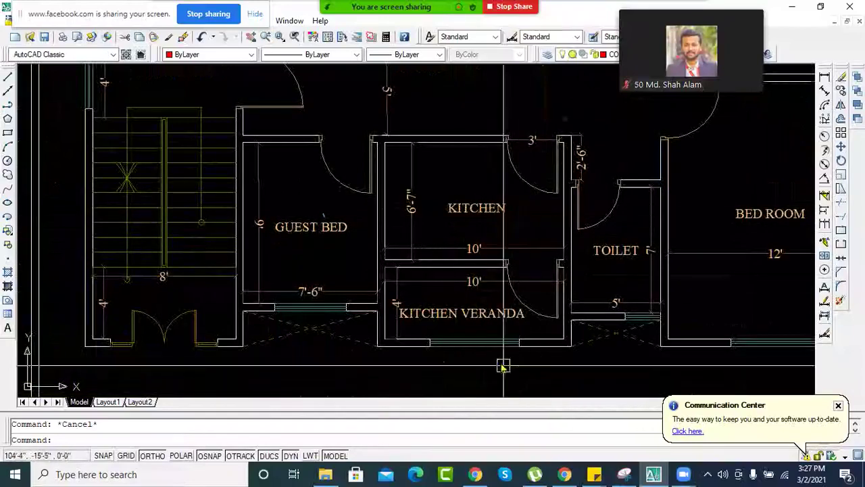
middle_click_drag(488, 203, 483, 275)
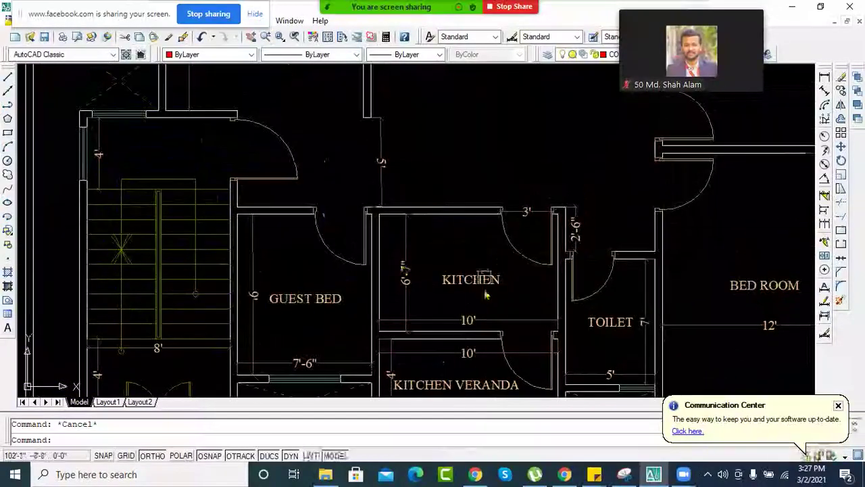
- Examine the living and dining rooms and the crossed opening between the veranda and the staircase
scroll(441, 266, "down", 2)
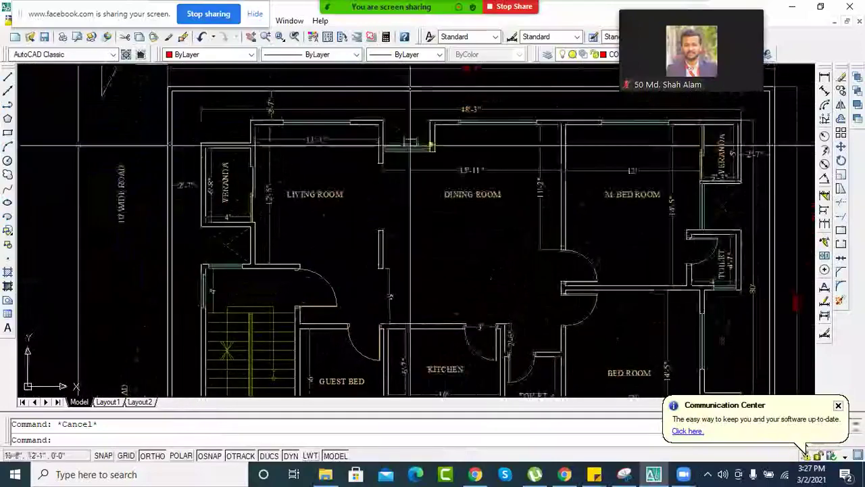
middle_click_drag(481, 280, 330, 199)
middle_click_drag(371, 166, 543, 241)
middle_click_drag(472, 223, 484, 157)
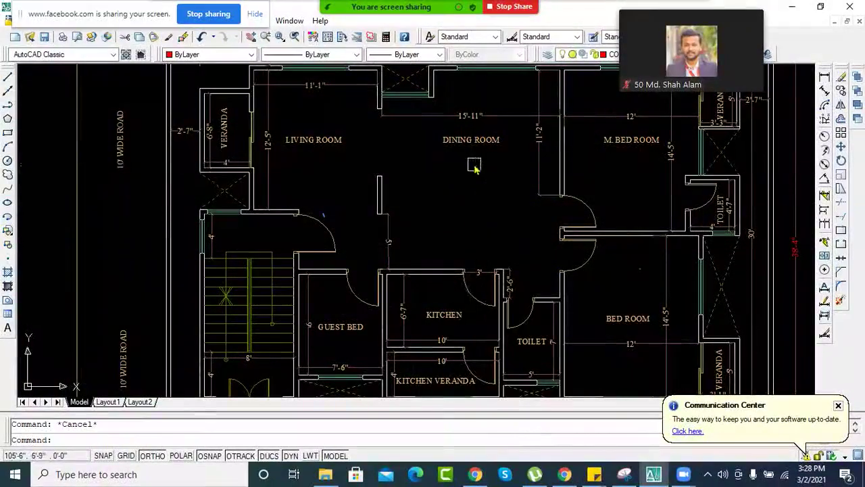
middle_click_drag(437, 213, 380, 189)
scroll(396, 200, "up", 3)
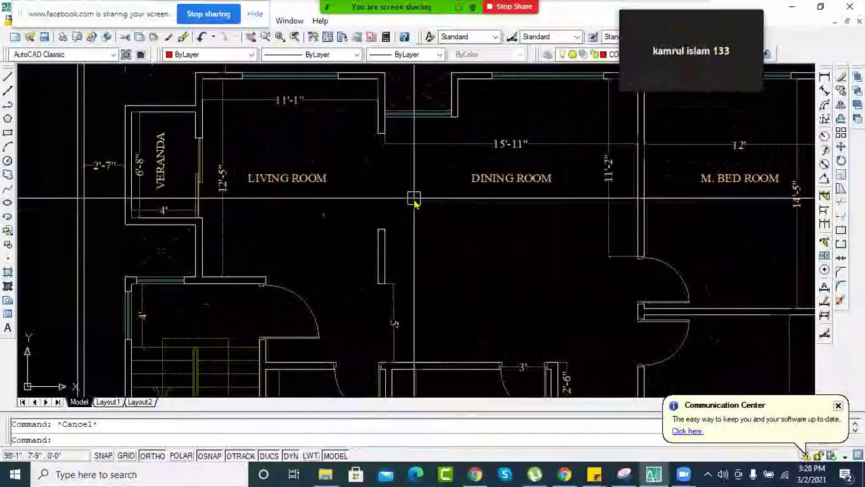
scroll(414, 203, "down", 3)
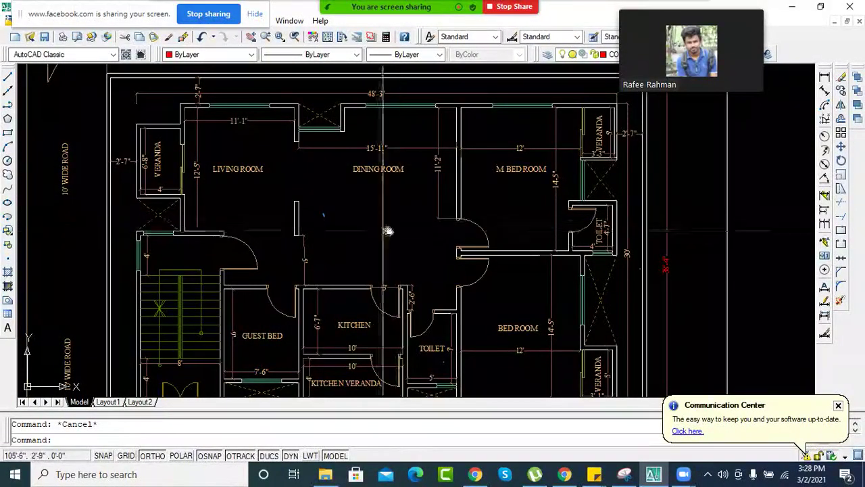
middle_click_drag(380, 233, 442, 230)
scroll(254, 196, "up", 2)
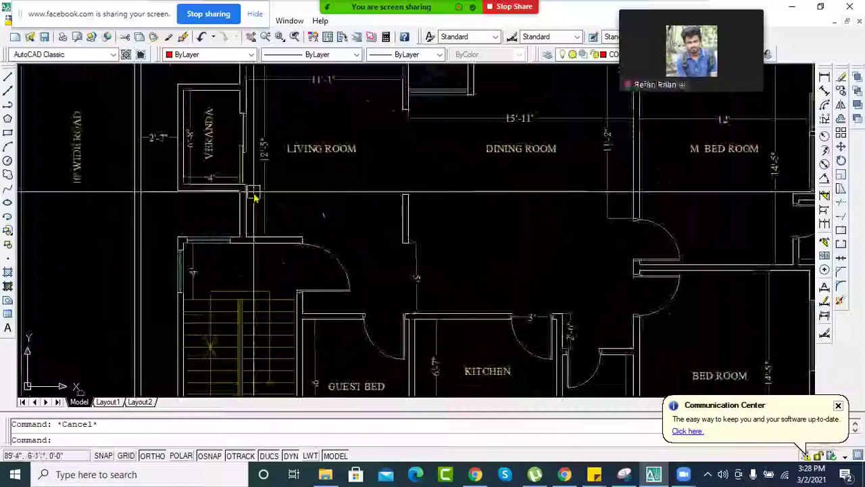
scroll(295, 206, "up", 2)
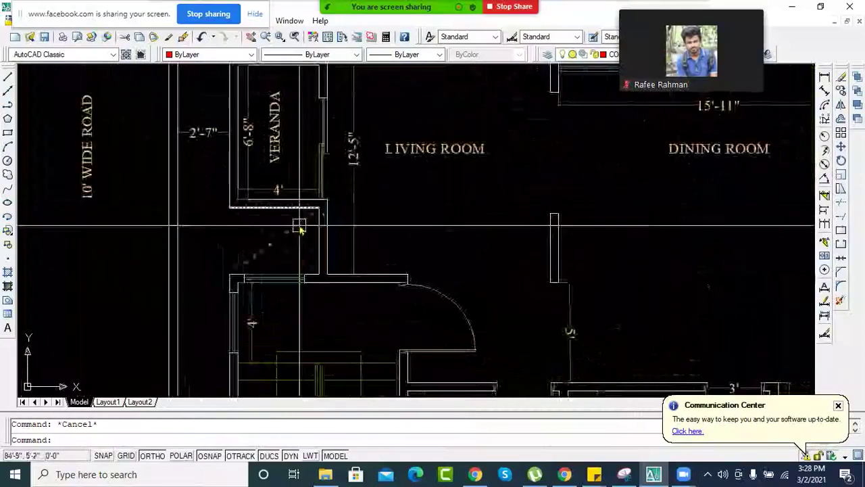
scroll(307, 207, "up", 2)
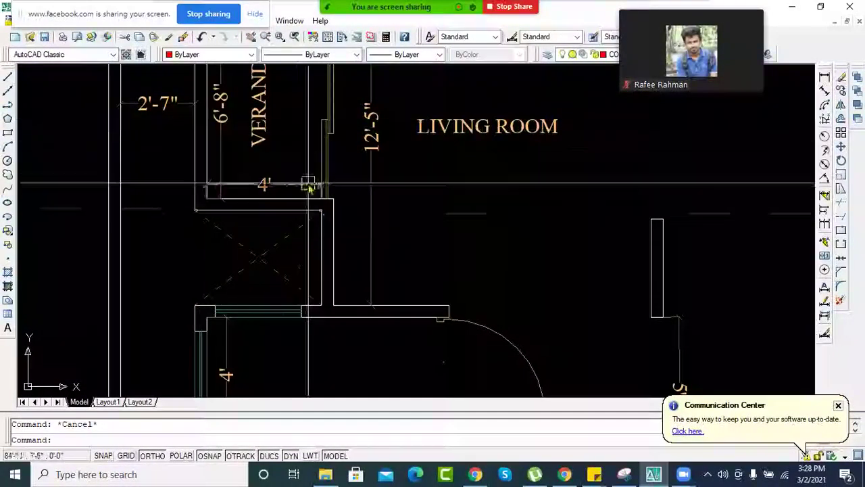
scroll(429, 245, "down", 6)
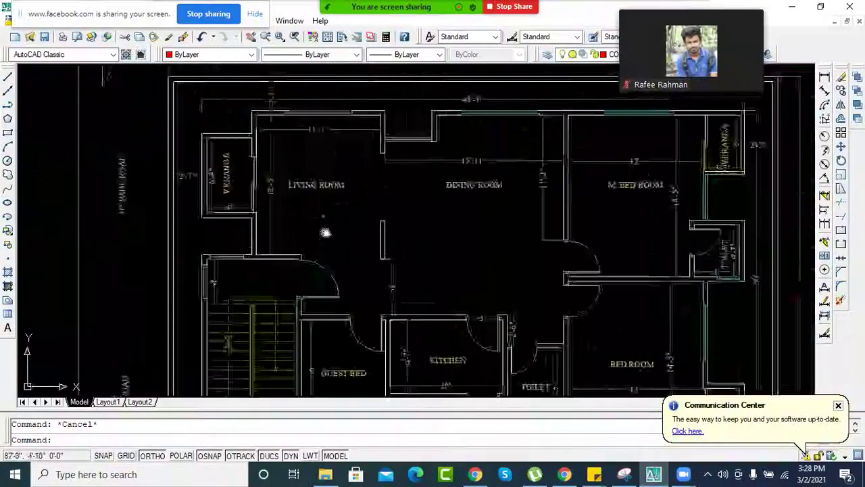
scroll(432, 246, "up", 4)
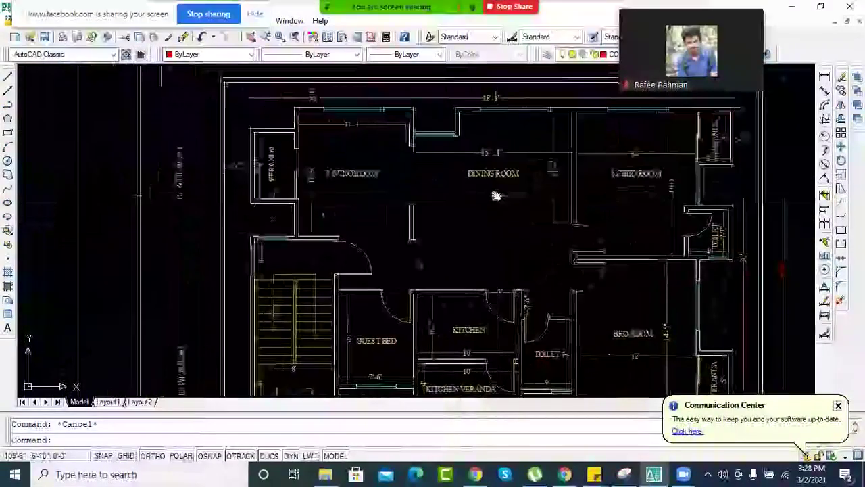
- Examine the dining room and its connections to the living room, staircase, guest bed, kitchen and bedrooms
middle_click_drag(445, 251, 318, 232)
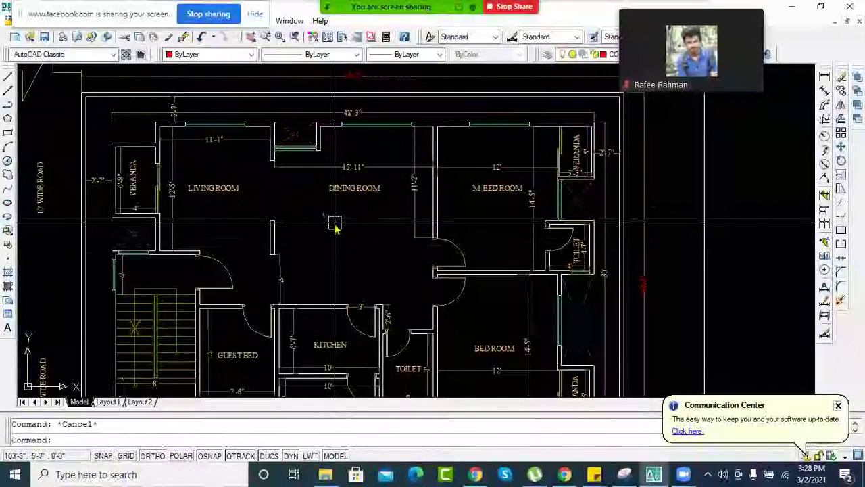
scroll(409, 247, "down", 3)
scroll(419, 244, "down", 2)
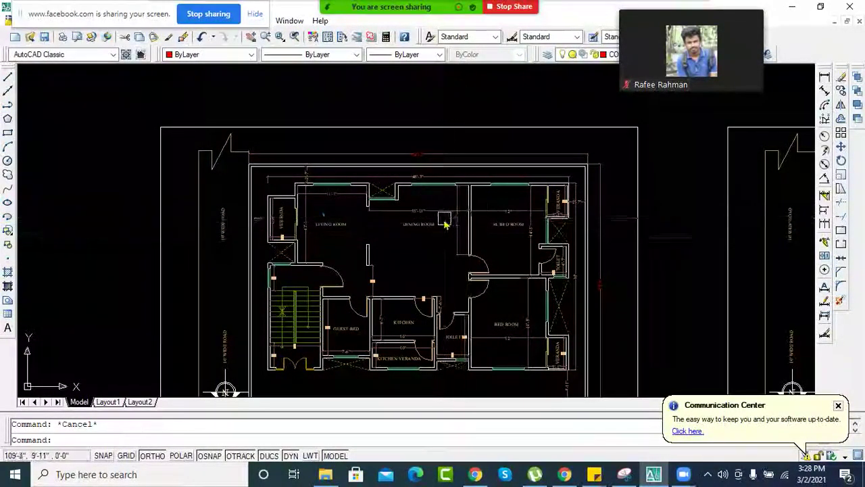
scroll(400, 232, "up", 5)
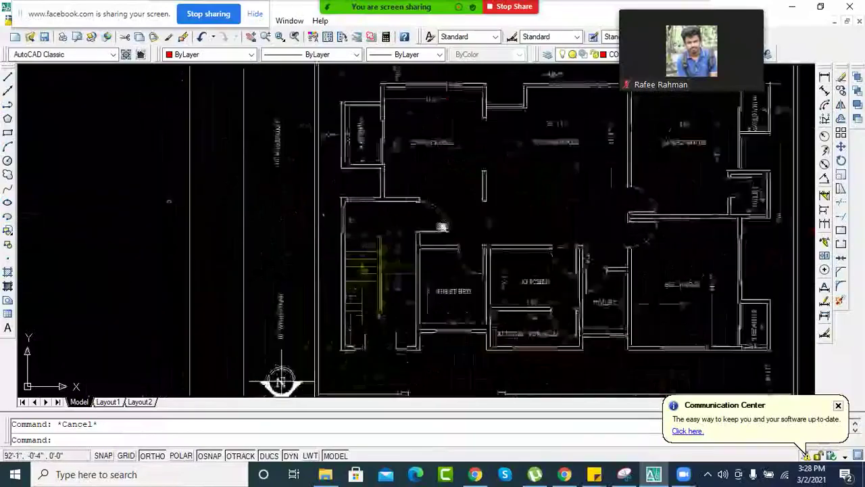
middle_click_drag(503, 228, 382, 279)
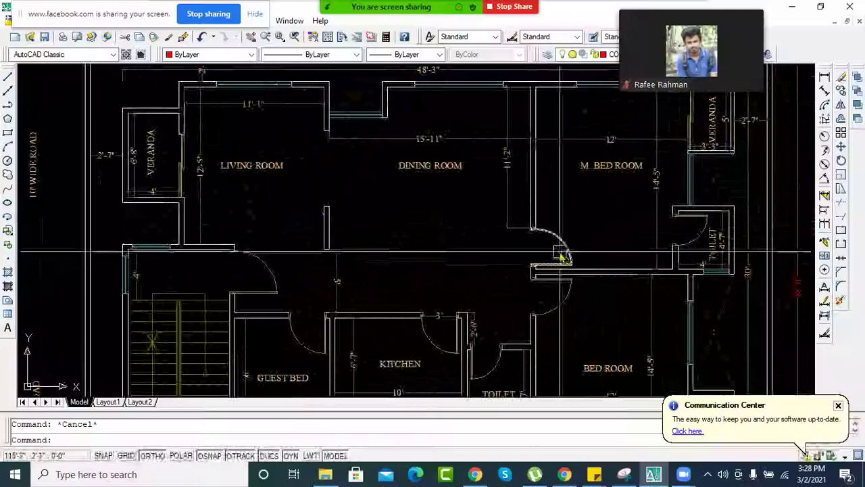
middle_click_drag(425, 257, 572, 195)
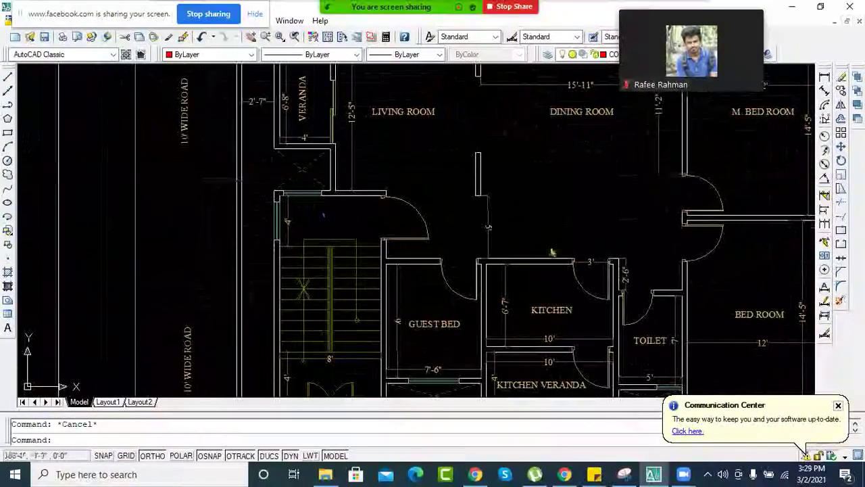
middle_click_drag(567, 228, 388, 199)
scroll(469, 223, "down", 2)
middle_click_drag(501, 240, 562, 299)
scroll(521, 248, "up", 2)
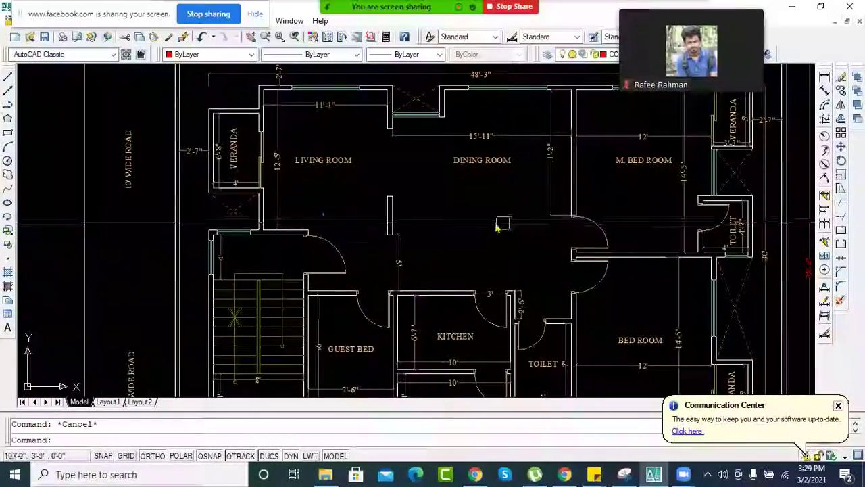
- Examine the overall floor plan, from the dining room to both bedrooms, and the undimensioned copy beside it
middle_click_drag(492, 206, 431, 187)
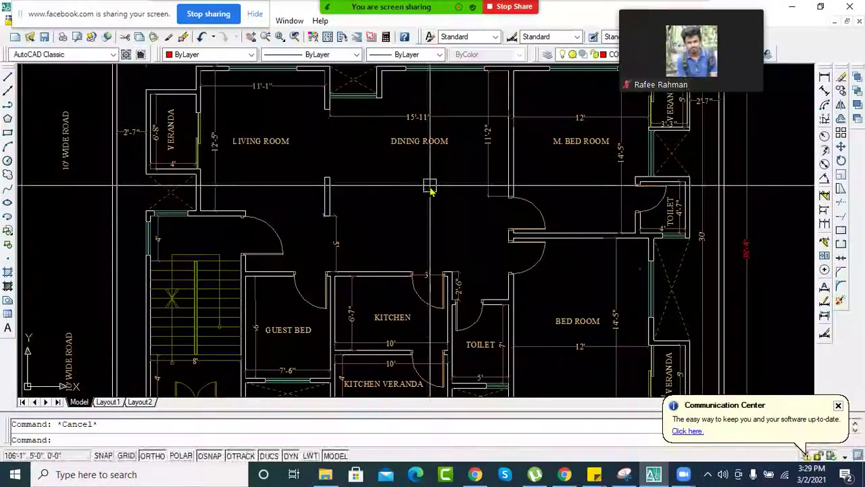
scroll(431, 187, "down", 3)
middle_click_drag(440, 187, 353, 207)
scroll(352, 196, "up", 2)
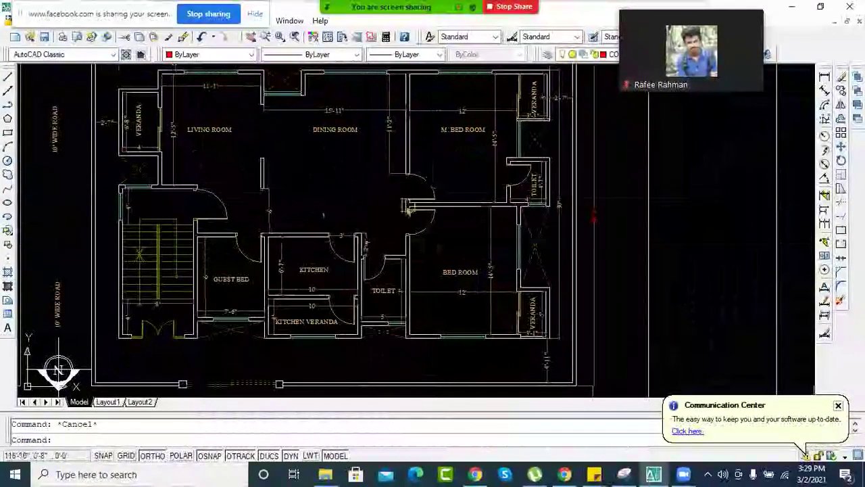
middle_click_drag(370, 198, 397, 216)
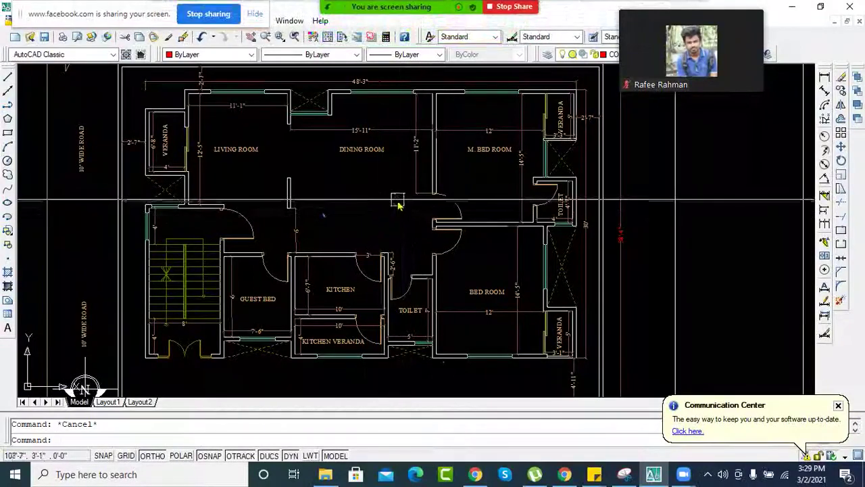
middle_click_drag(390, 206, 450, 218)
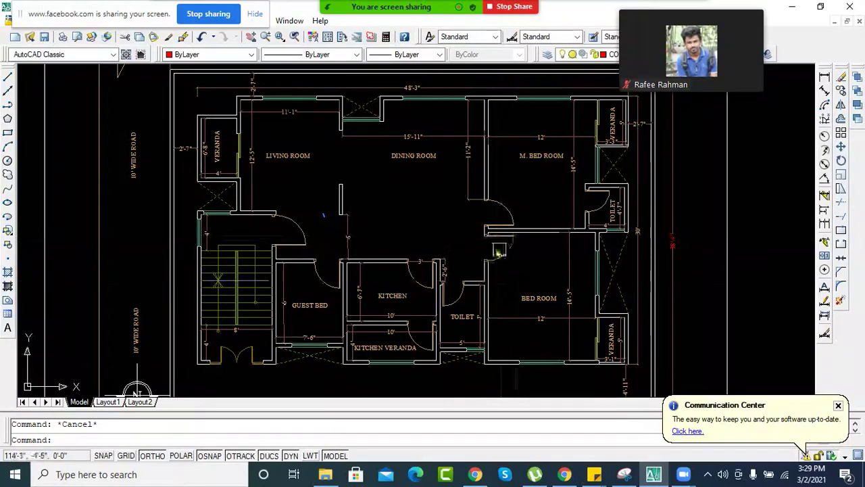
mouse_move(441, 211)
middle_mouse_down()
mouse_move(401, 178)
mouse_move(428, 220)
middle_mouse_up()
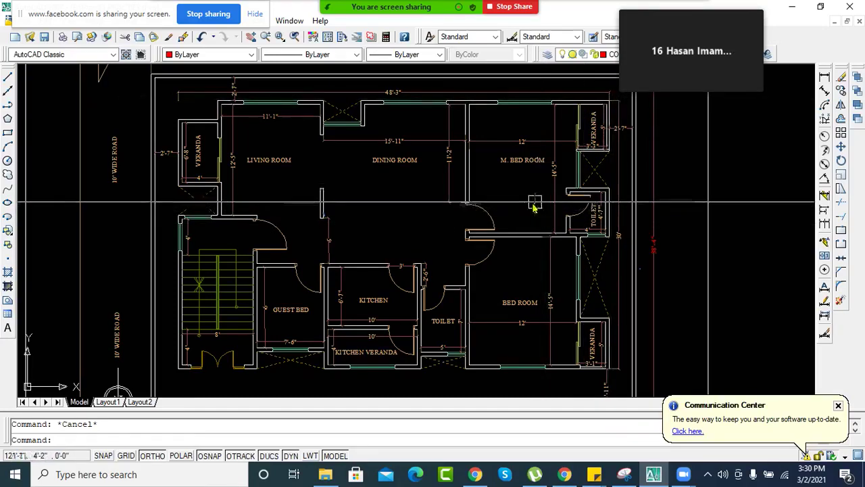
scroll(473, 216, "down", 5)
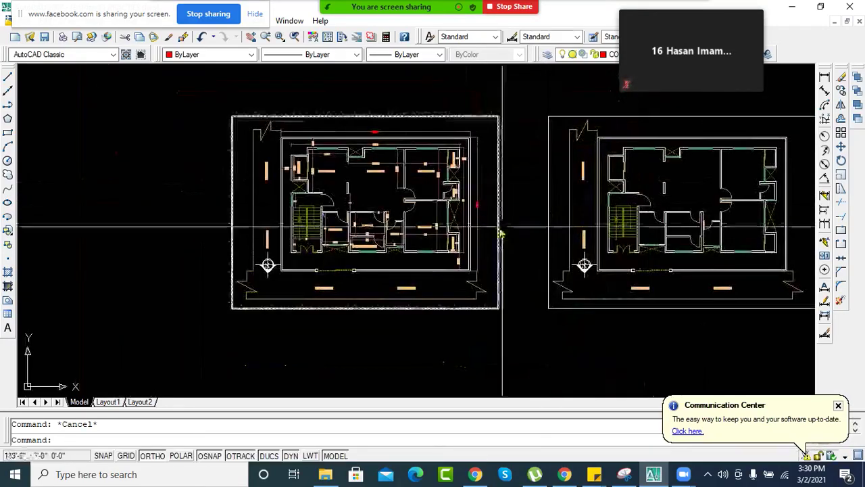
- Switch to File Explorer and open the 08-02-cad-blocks-net-gym-equipment drawing from My Work File, CAD Furniture, Interior Funiture
key("alt+Tab")
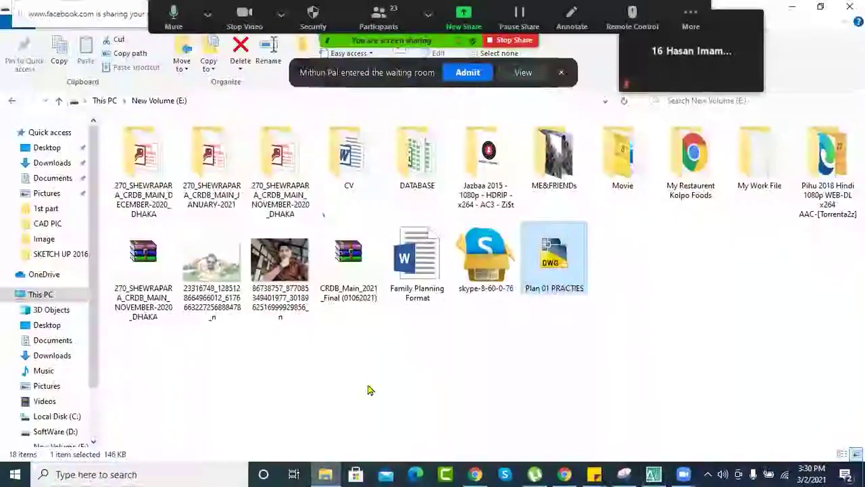
left_click(365, 383)
double_click(759, 162)
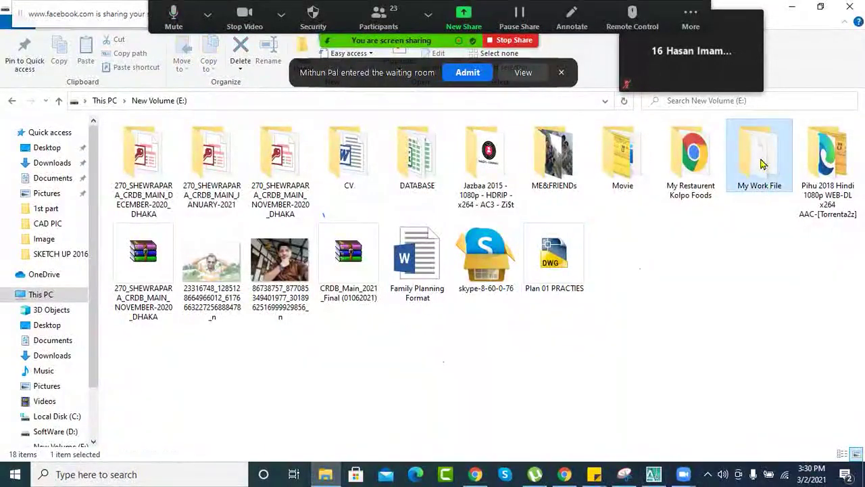
double_click(348, 155)
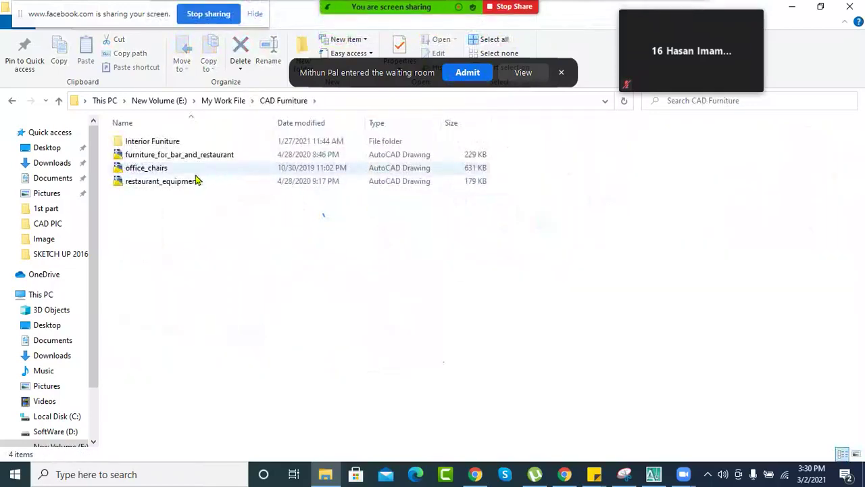
double_click(174, 141)
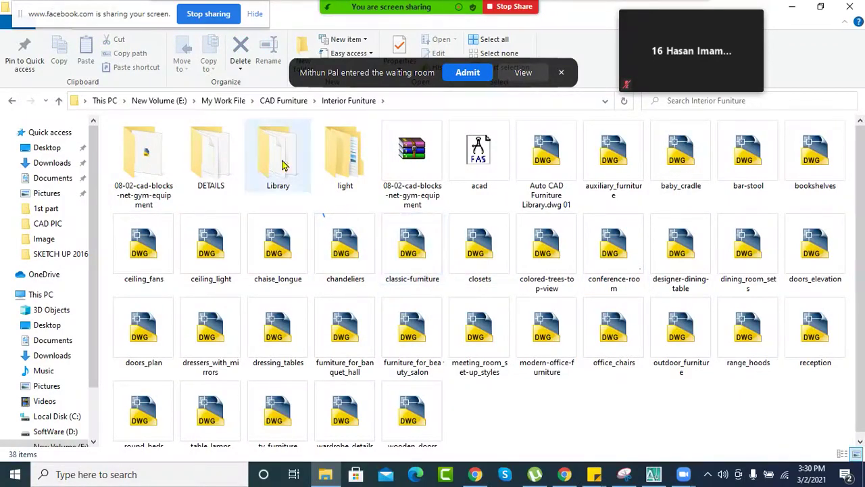
double_click(144, 159)
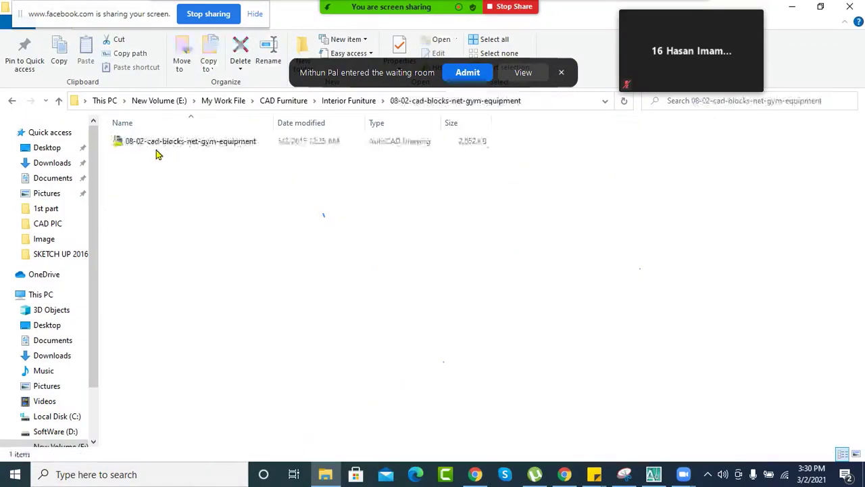
double_click(230, 144)
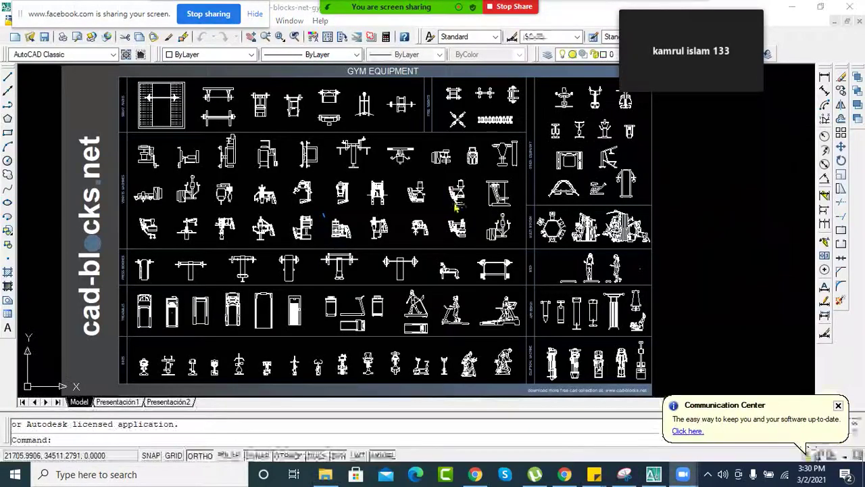
- Look over the gym equipment blocks and close their drawing without saving, keeping the floor plan open
scroll(454, 197, "down", 2)
scroll(455, 196, "up", 5)
scroll(453, 196, "down", 2)
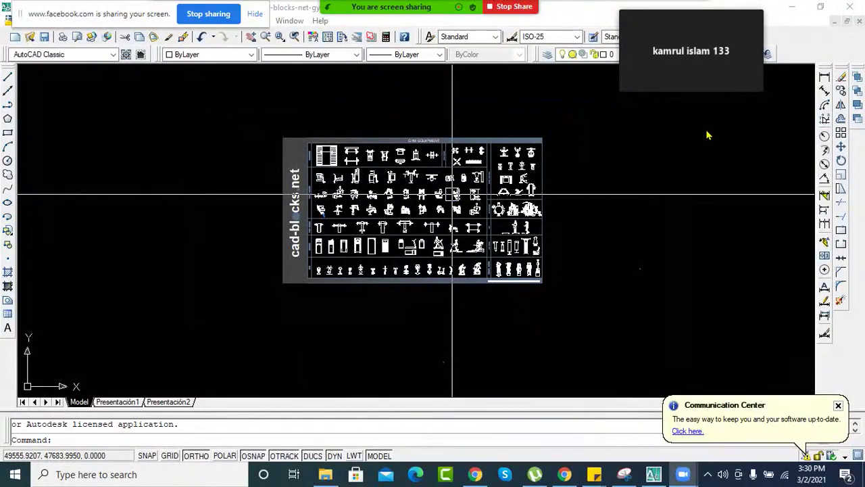
left_click(849, 7)
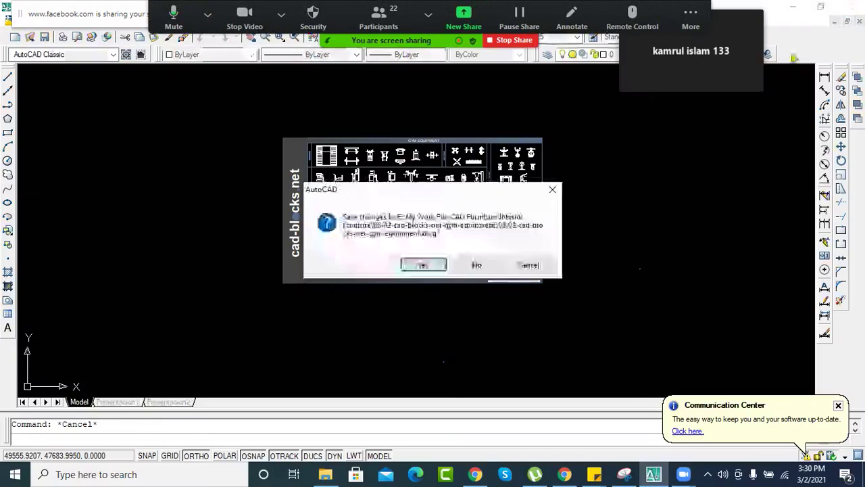
left_click(473, 265)
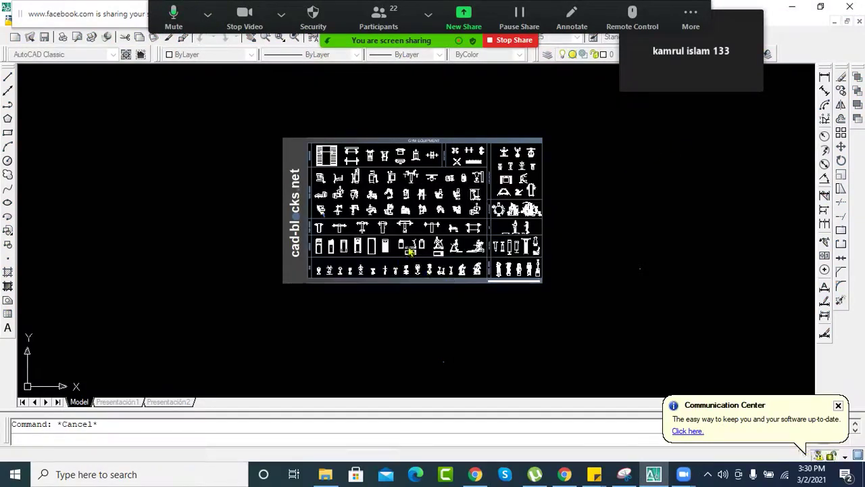
left_click(497, 263)
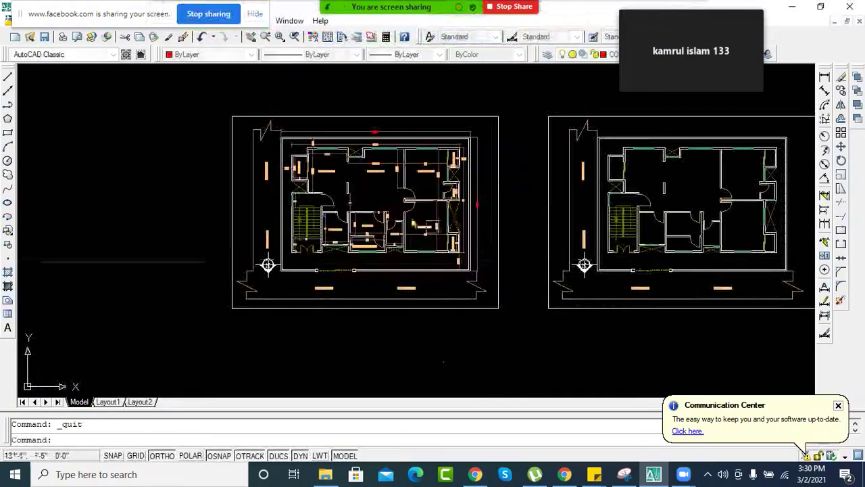
- Switch to File Explorer and look through the Interior Funiture folder and its Library subfolder
left_click(325, 473)
left_click(12, 101)
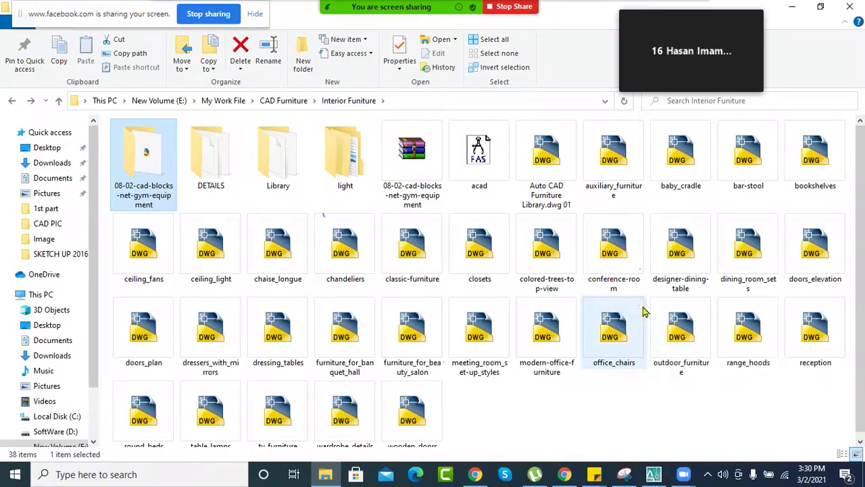
left_click(268, 168)
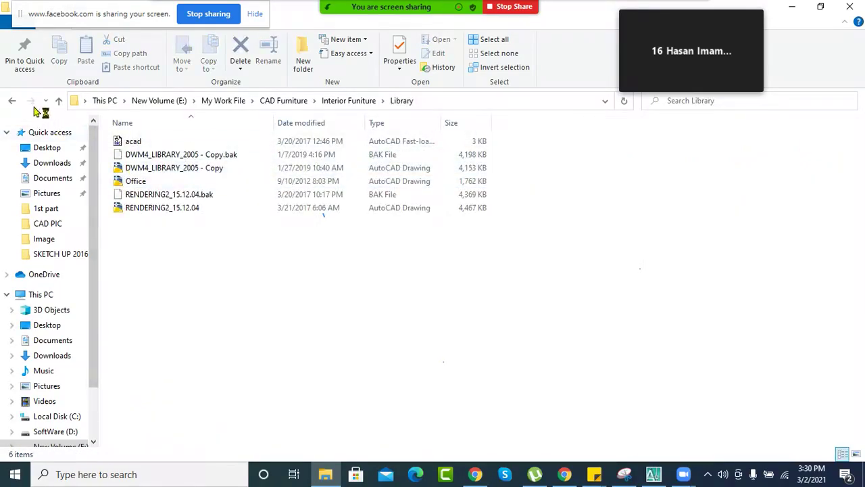
left_click(12, 102)
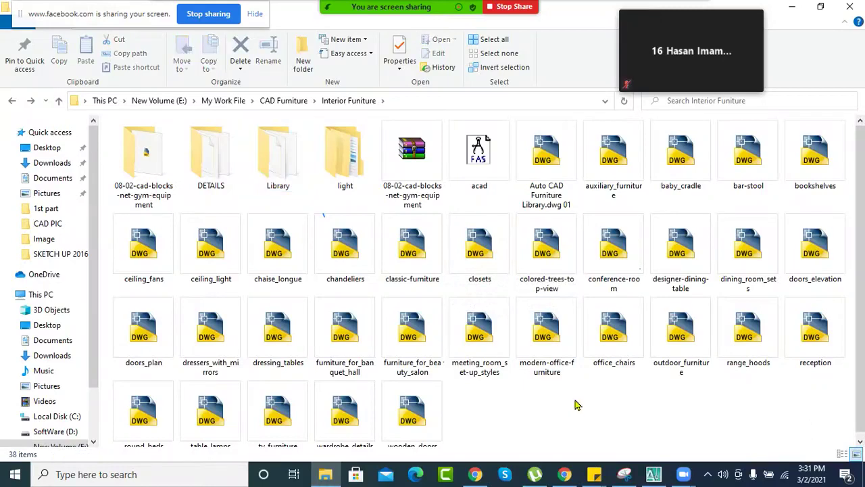
- Look through the DETAILS folder and the furniture drawings, and return to the My Work File folder
scroll(540, 281, "down", 1)
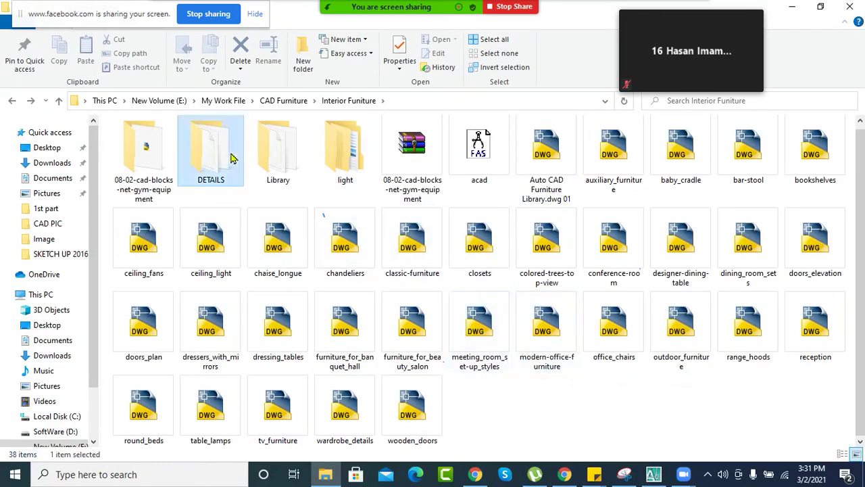
double_click(230, 157)
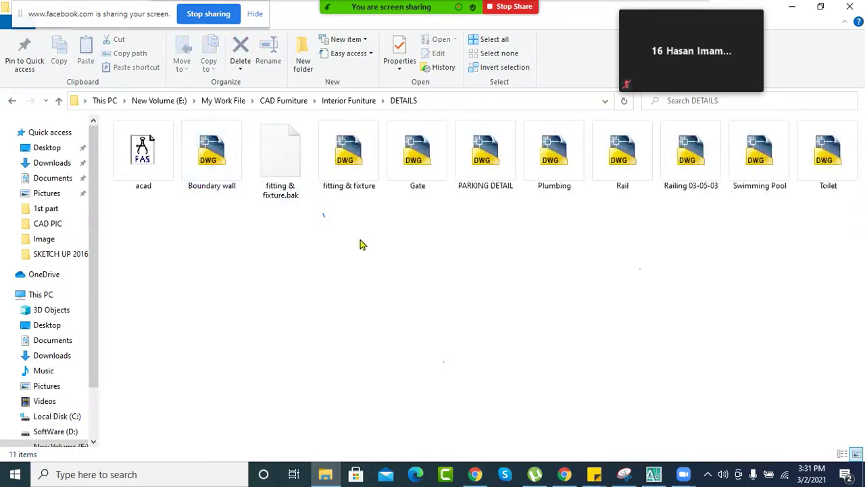
left_click(11, 102)
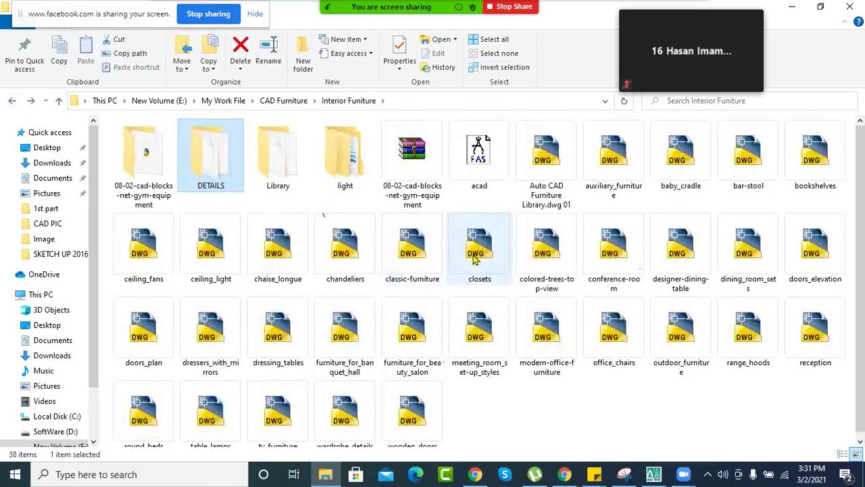
scroll(473, 257, "down", 1)
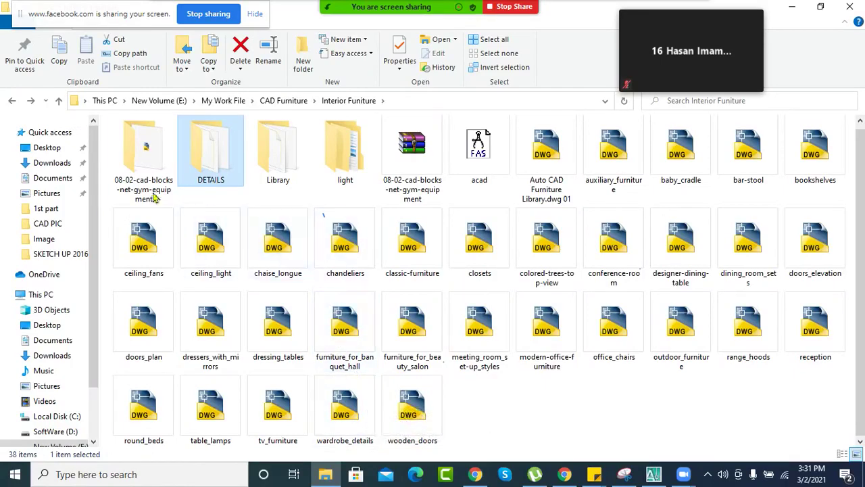
left_click(13, 101)
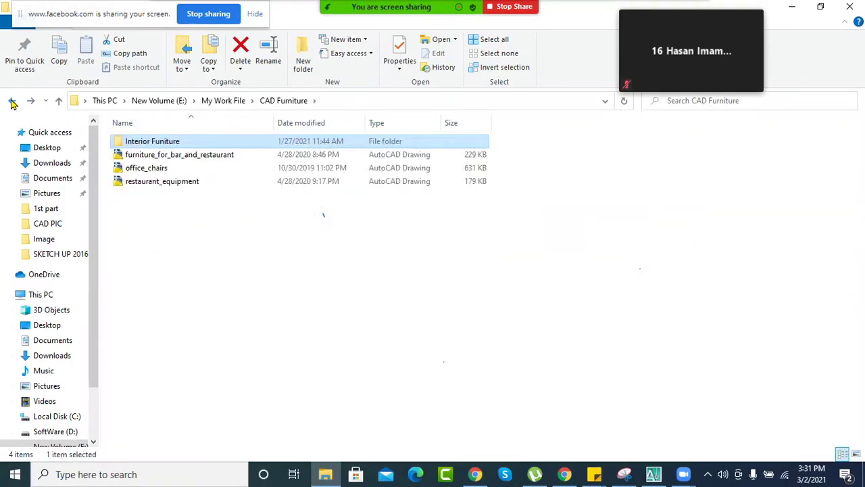
left_click(12, 102)
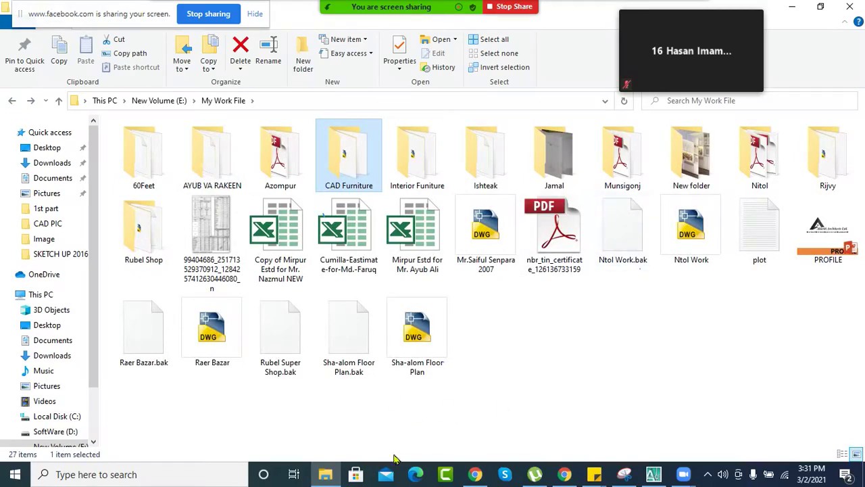
- Switch to AutoCAD and examine the gate opening in the boundary wall and the 10' wide road below it
left_click(653, 474)
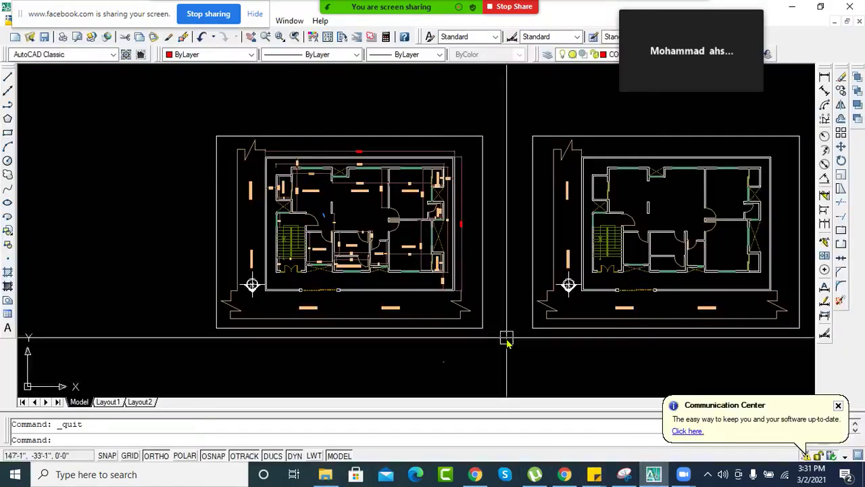
middle_click_drag(506, 338, 471, 344)
key("Escape")
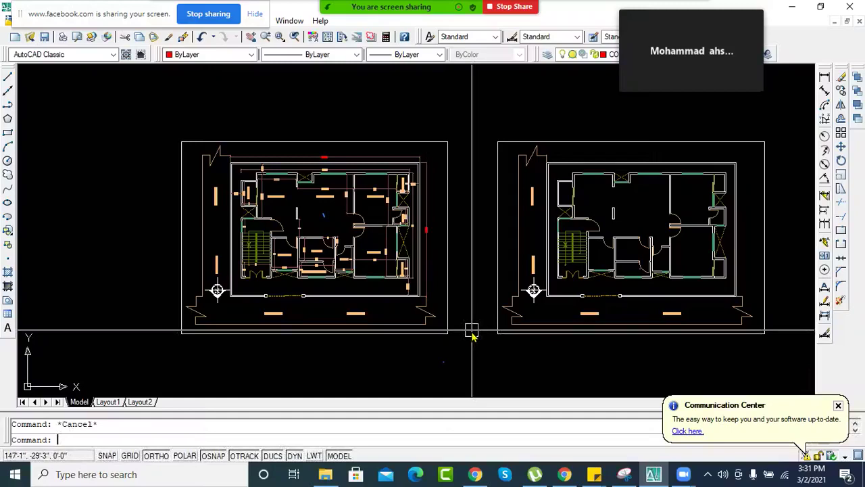
scroll(223, 291, "up", 10)
scroll(317, 281, "down", 2)
middle_click_drag(394, 309, 342, 274)
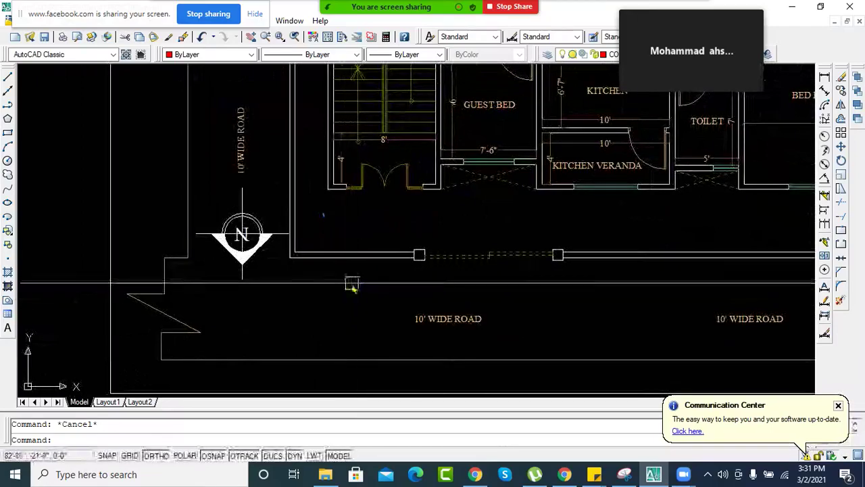
mouse_move(361, 313)
middle_mouse_down()
mouse_move(345, 268)
mouse_move(324, 276)
middle_mouse_up()
scroll(357, 280, "down", 2)
scroll(361, 236, "up", 3)
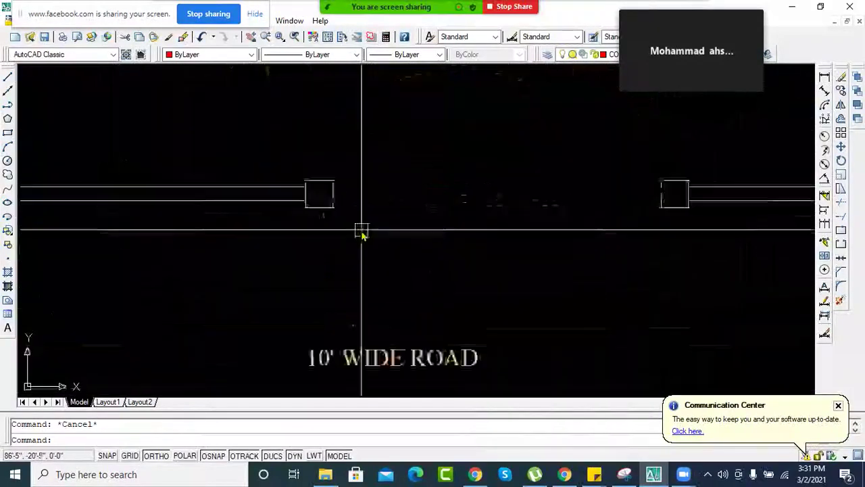
scroll(371, 230, "down", 2)
scroll(401, 241, "down", 3)
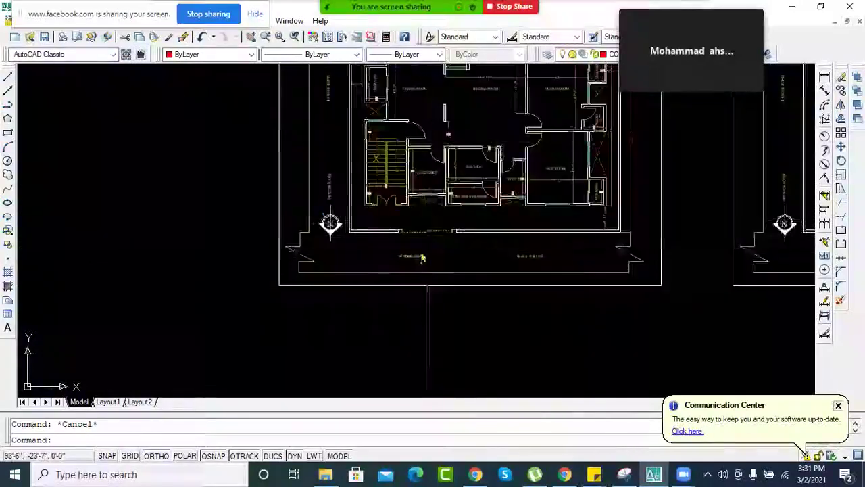
- Examine the road break lines and the north symbol beside the corner of the boundary wall
middle_click_drag(421, 253, 306, 253)
scroll(297, 238, "up", 2)
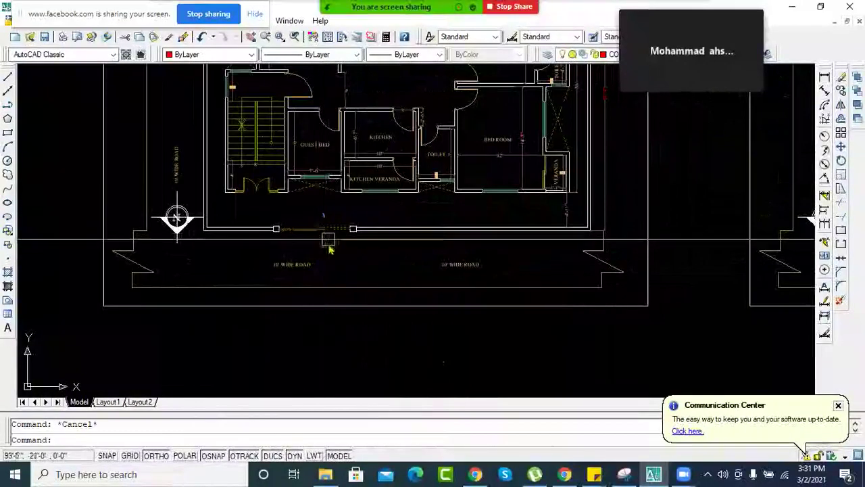
mouse_move(375, 261)
middle_mouse_down()
mouse_move(440, 227)
mouse_move(434, 222)
mouse_move(480, 233)
middle_mouse_up()
scroll(286, 189, "up", 4)
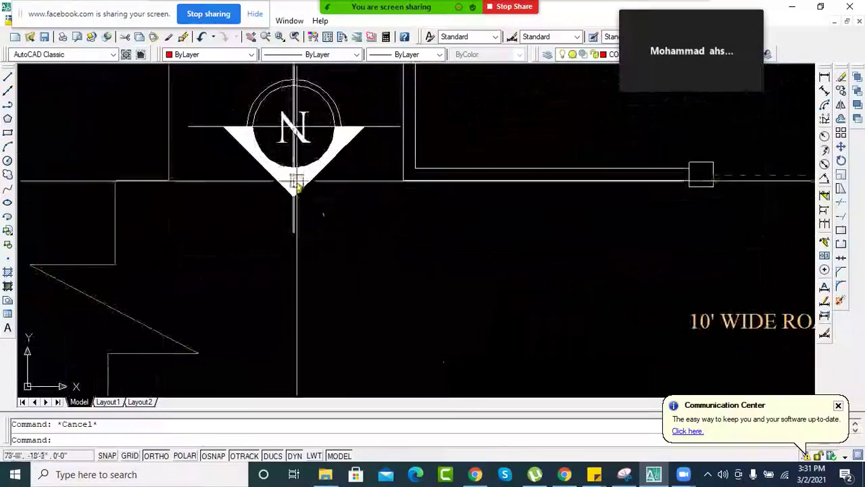
middle_click_drag(302, 188, 371, 289)
scroll(345, 258, "up", 1)
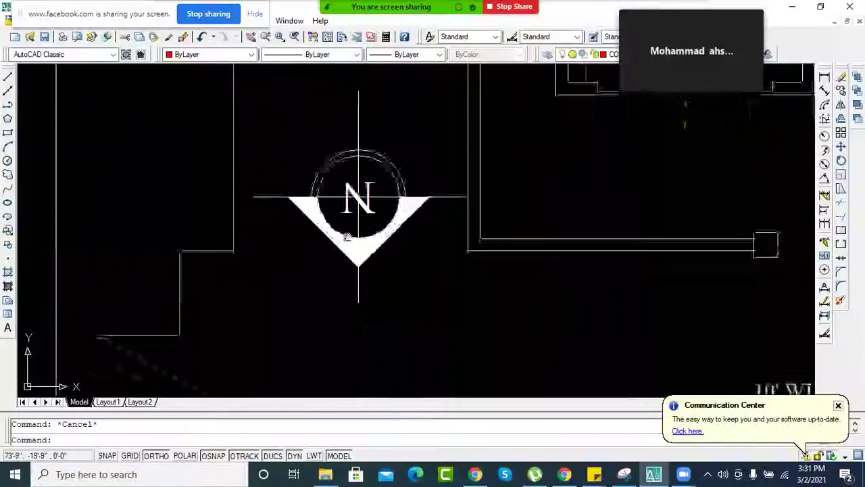
- Start the Line command in the area around the north symbol
scroll(346, 258, "down", 1)
type("l")
key("Return")
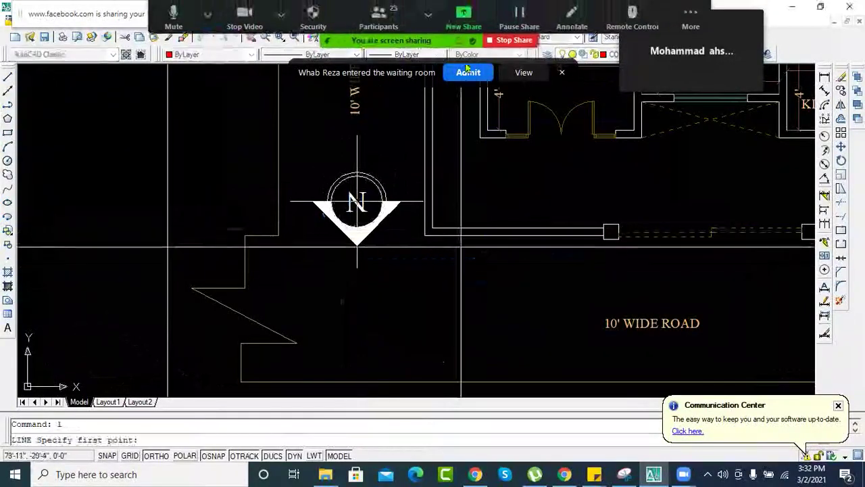
- Draw a small open-topped U-shape from two vertical lines and a connecting base line below the plan's outer border
middle_click_drag(489, 289, 433, 172)
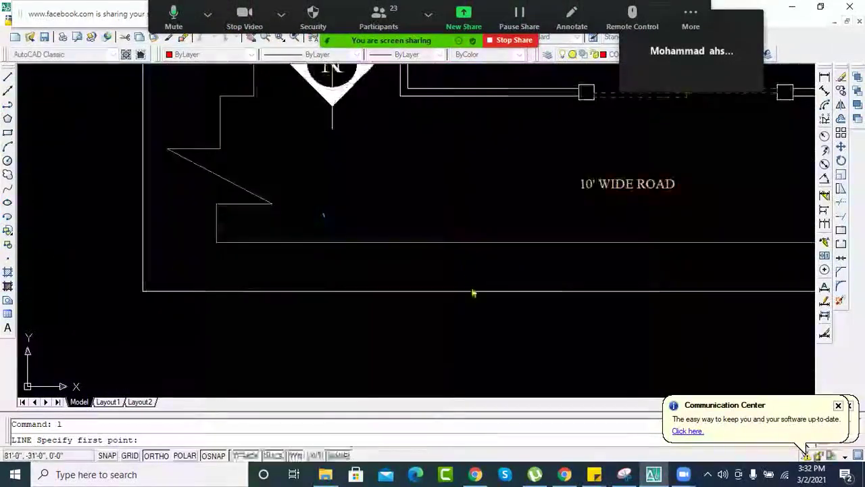
scroll(470, 270, "down", 1)
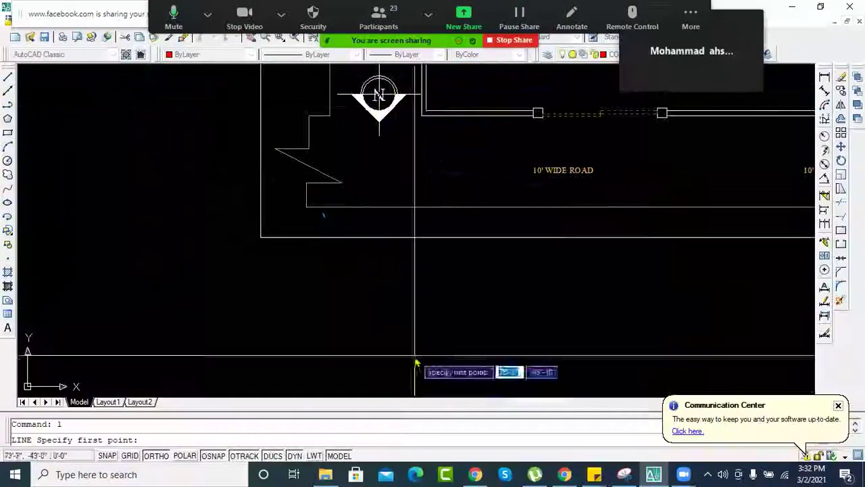
left_click(403, 274)
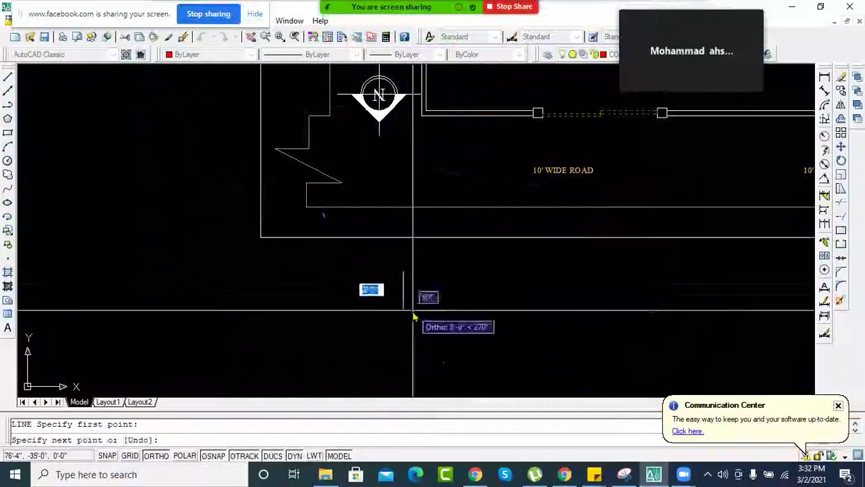
scroll(414, 317, "up", 3)
left_click(422, 317)
left_click(422, 243)
key("Return")
key("Return")
left_click(394, 319)
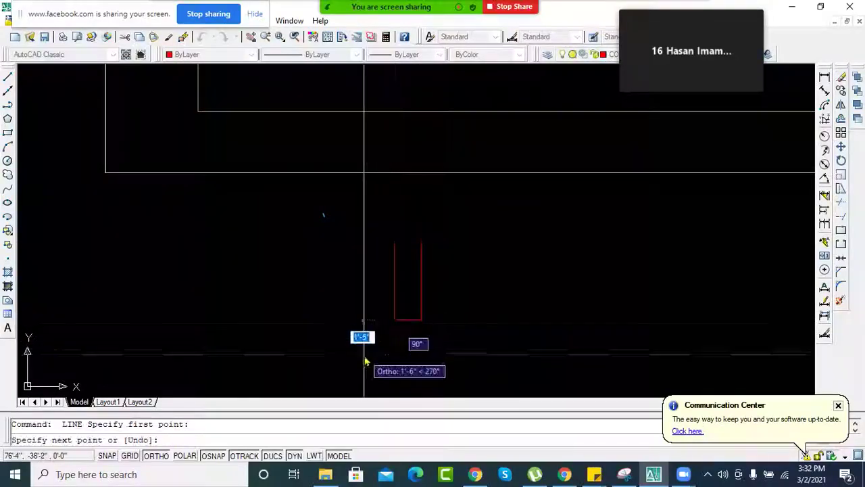
key("Return")
- Erase the three short trial lines below the plan's outer border
scroll(477, 298, "down", 3)
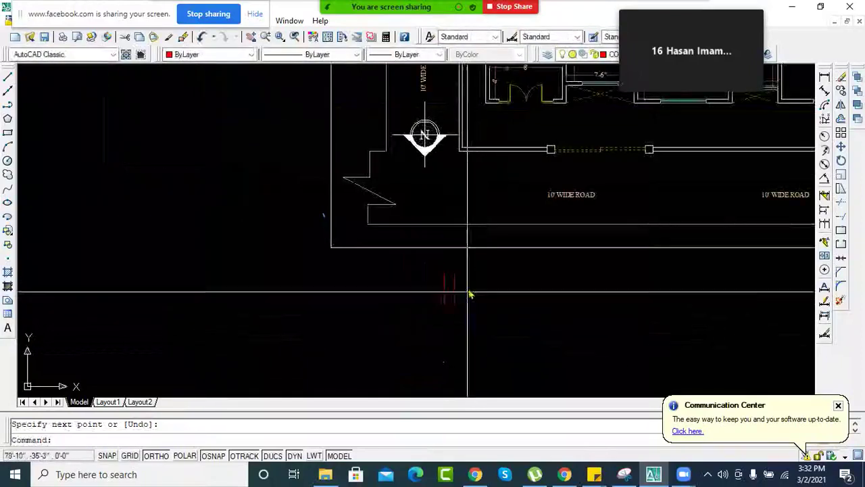
left_click(412, 351)
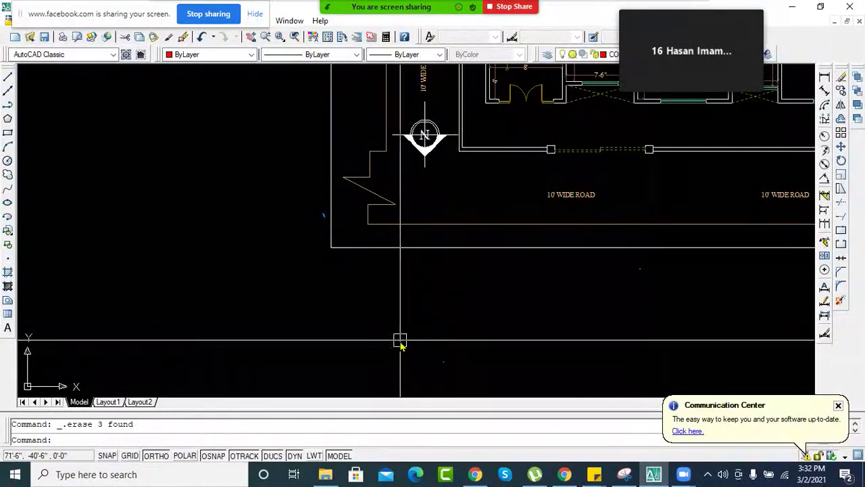
- Examine the north symbol, the boundary wall with its gate, and the overall room layout of the floor plan
mouse_move(604, 176)
middle_mouse_down()
mouse_move(439, 264)
mouse_move(406, 329)
middle_mouse_up()
scroll(519, 226, "down", 2)
scroll(344, 325, "up", 4)
middle_click_drag(322, 257, 322, 215)
scroll(284, 250, "up", 3)
scroll(290, 246, "down", 2)
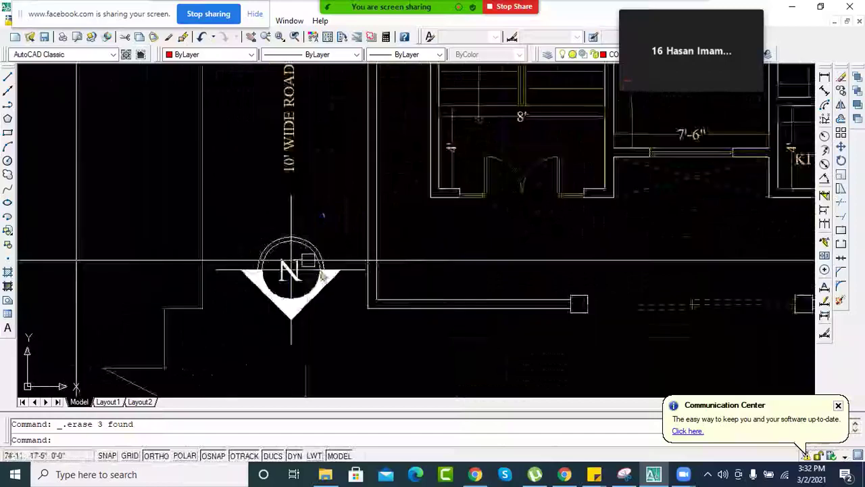
scroll(342, 256, "down", 2)
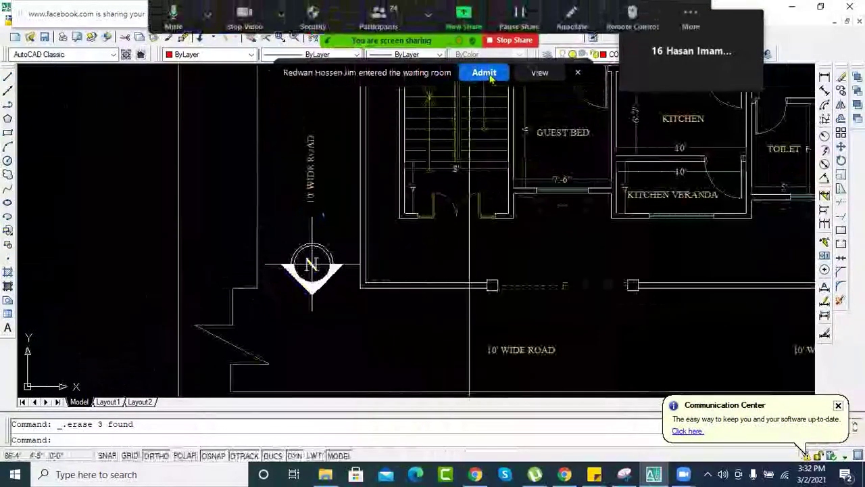
scroll(473, 270, "down", 3)
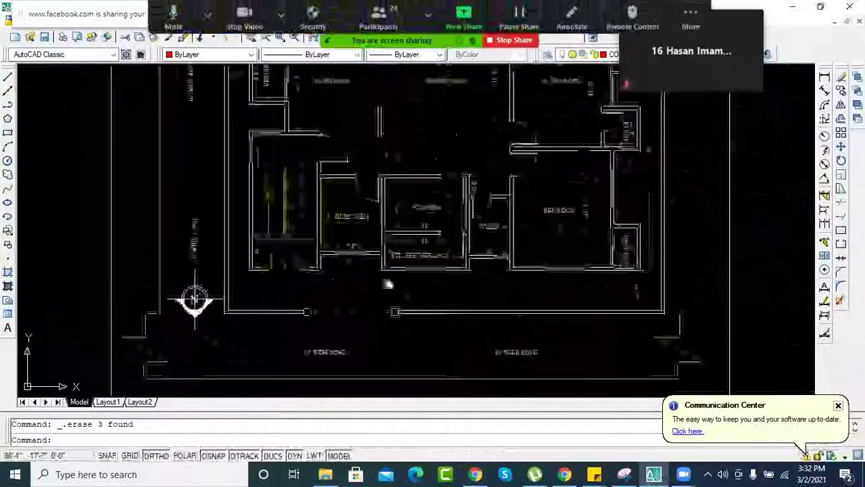
scroll(389, 215, "up", 2)
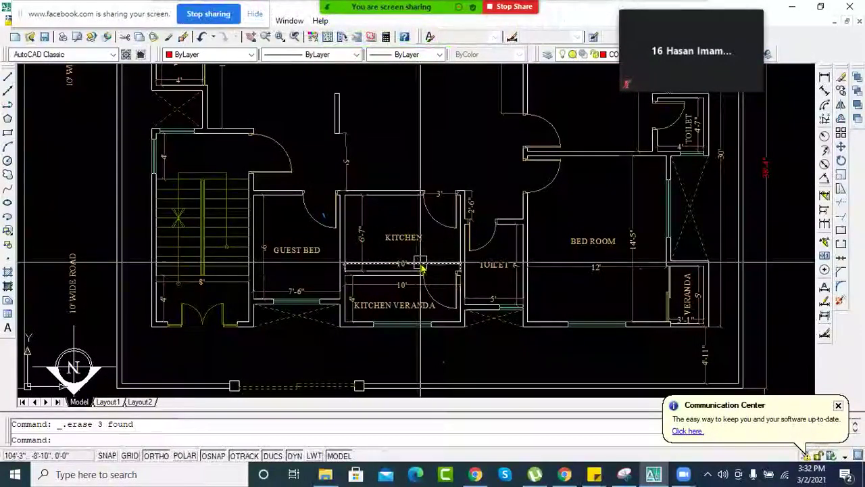
scroll(407, 268, "down", 5)
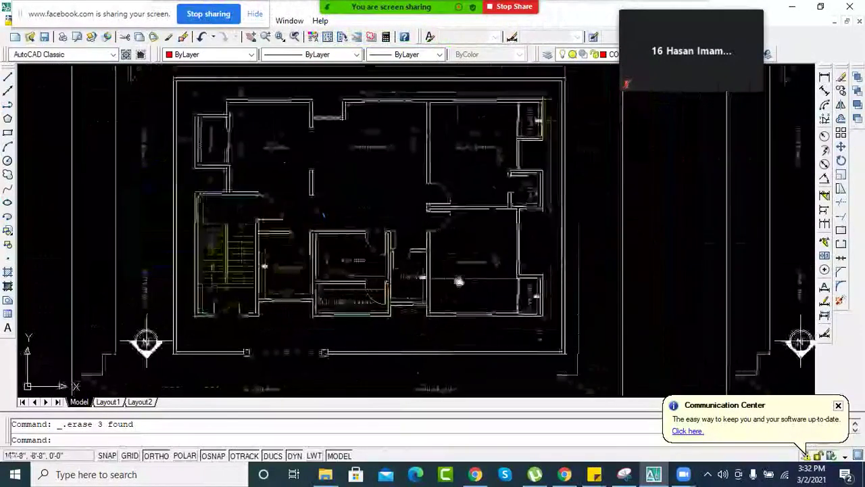
scroll(437, 265, "up", 2)
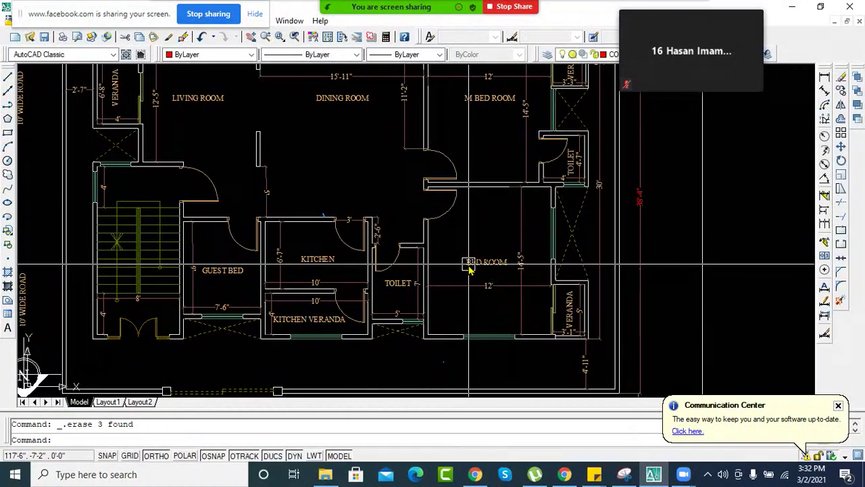
- Examine the living room and the adjoining veranda, including their walls, window and dimensions
middle_click_drag(295, 193, 361, 268)
scroll(350, 230, "up", 5)
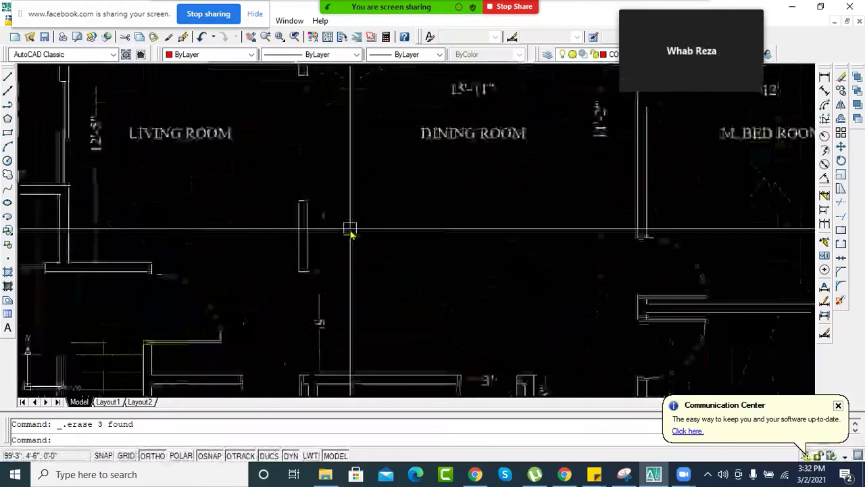
scroll(344, 221, "down", 4)
scroll(352, 237, "up", 2)
scroll(356, 234, "up", 5)
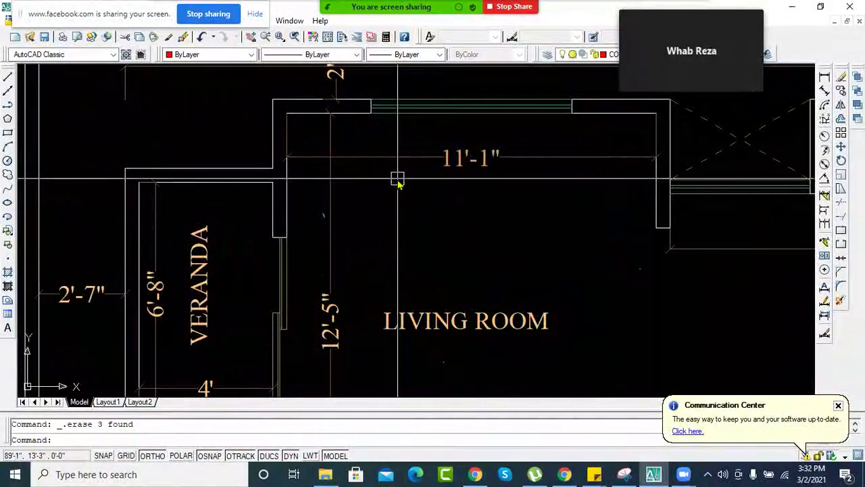
scroll(397, 179, "down", 4)
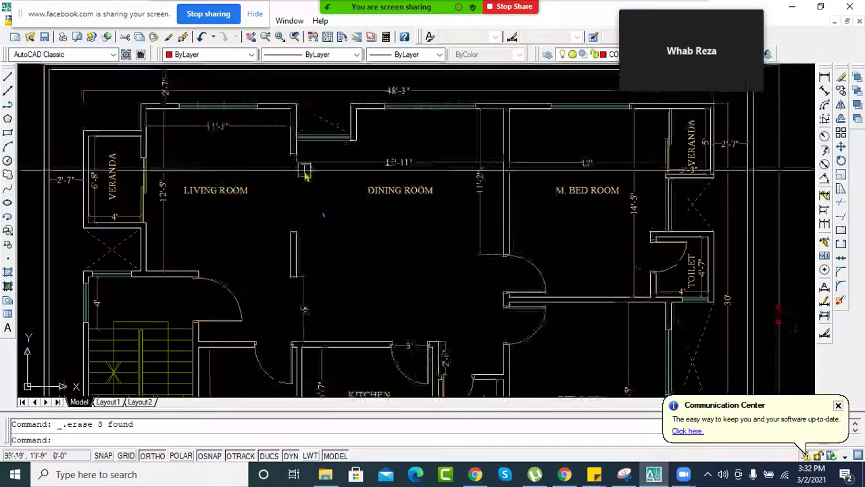
scroll(305, 176, "up", 3)
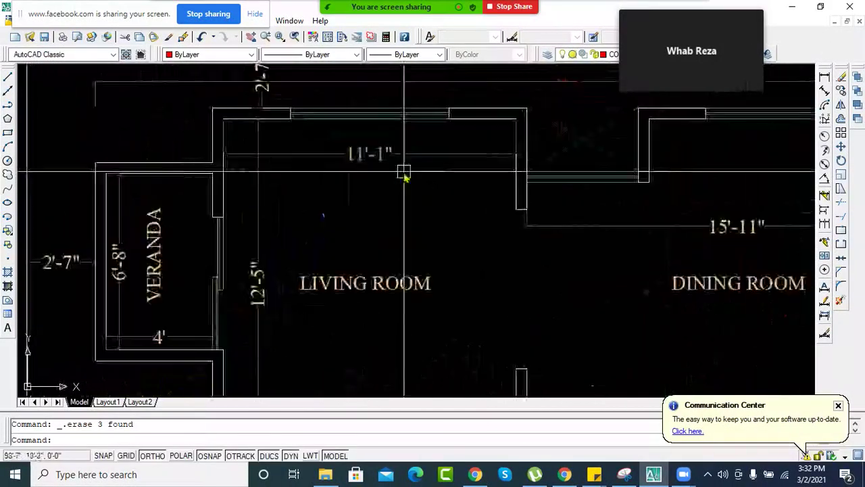
scroll(356, 165, "up", 2)
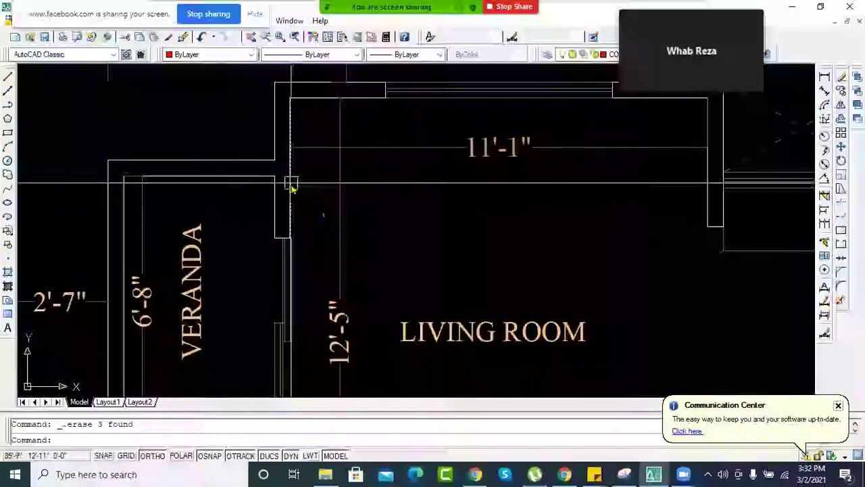
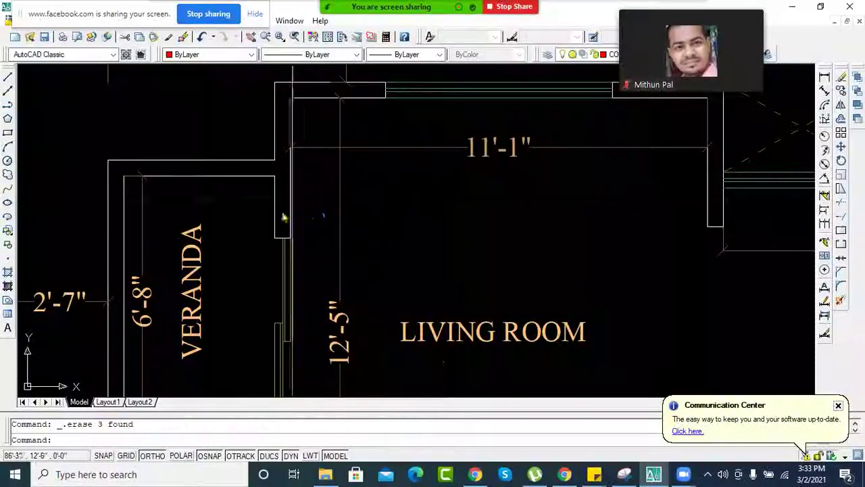
scroll(308, 225, "down", 3)
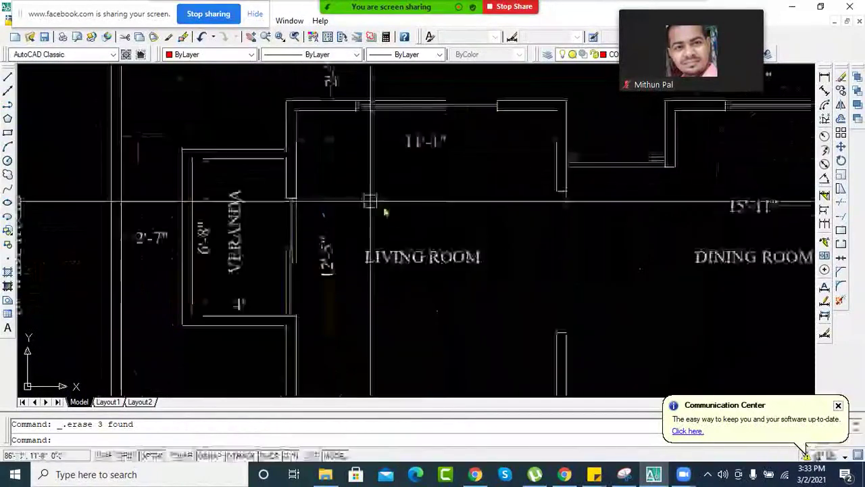
scroll(304, 196, "down", 3)
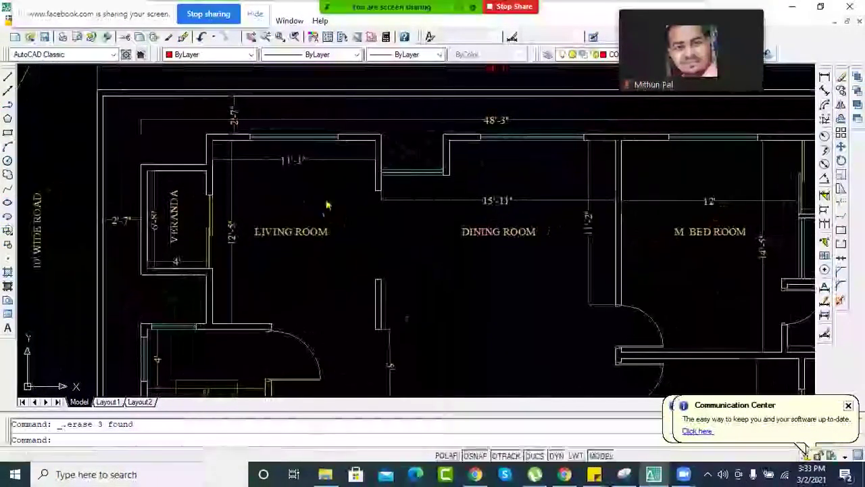
- Examine the short partition wall between the living room and the dining room
scroll(317, 212, "up", 3)
middle_click_drag(383, 228, 377, 170)
scroll(338, 177, "down", 4)
scroll(403, 180, "up", 3)
scroll(411, 251, "down", 2)
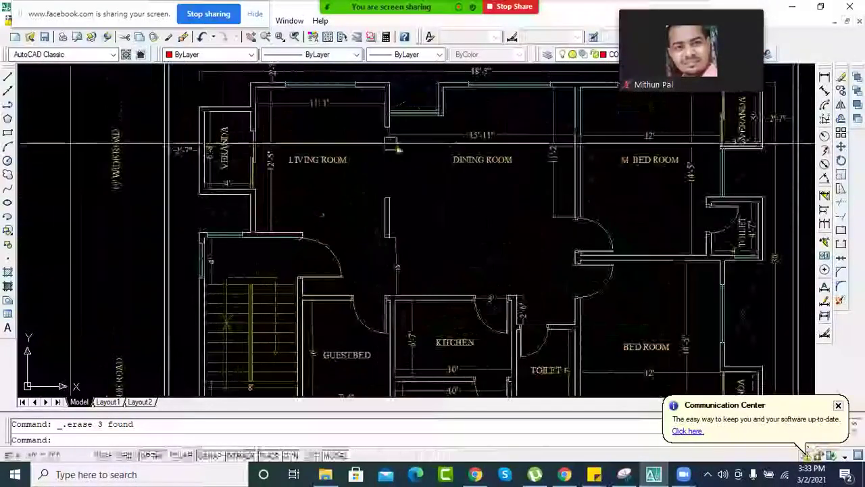
scroll(428, 223, "up", 2)
scroll(377, 200, "up", 5)
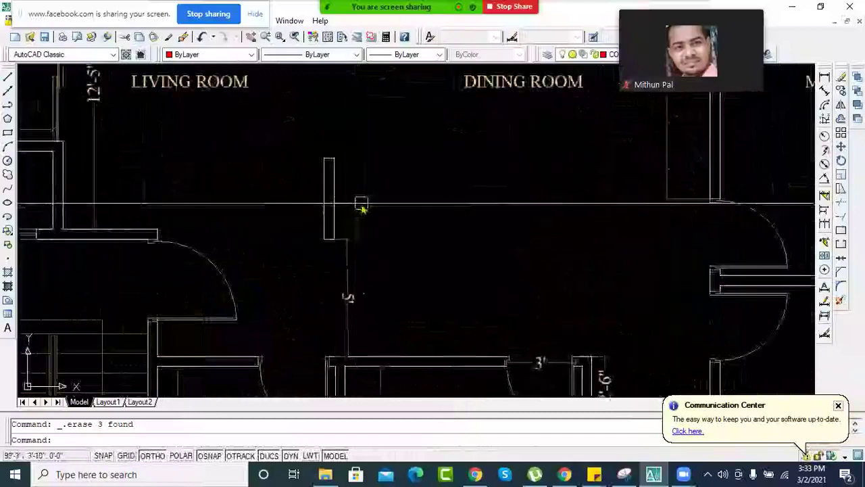
- Examine the dining room's extent and dimensions and how it adjoins the master bedroom
scroll(378, 196, "down", 5)
scroll(415, 227, "up", 5)
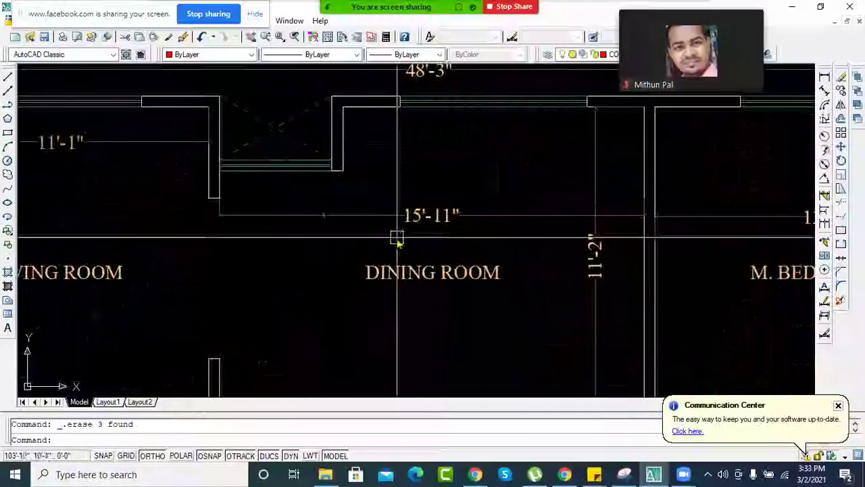
middle_click_drag(398, 244, 435, 217)
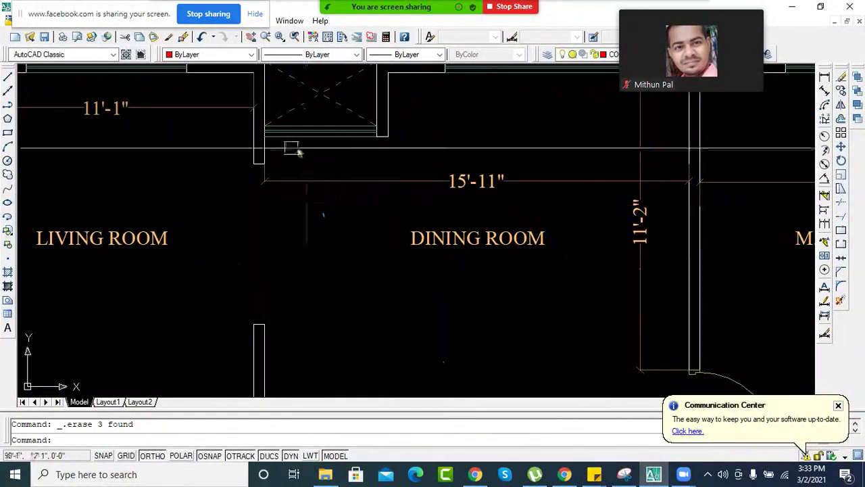
middle_click_drag(338, 234, 310, 197)
scroll(371, 240, "down", 2)
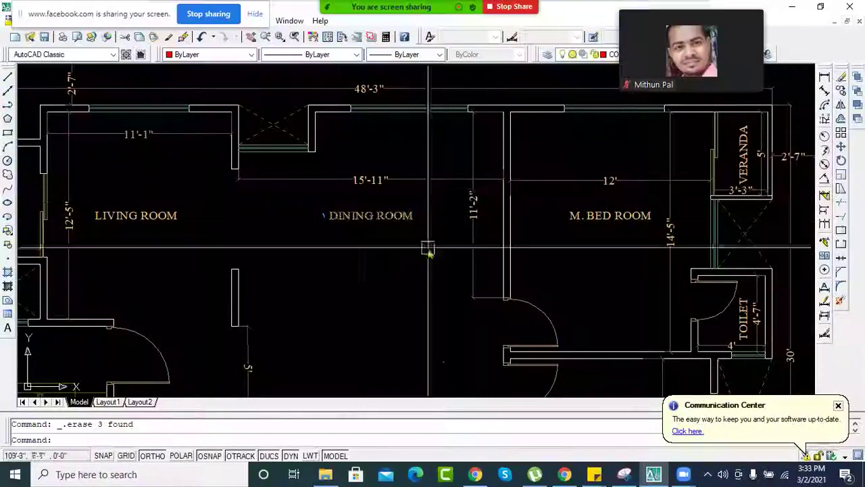
scroll(342, 242, "down", 4)
scroll(344, 241, "up", 4)
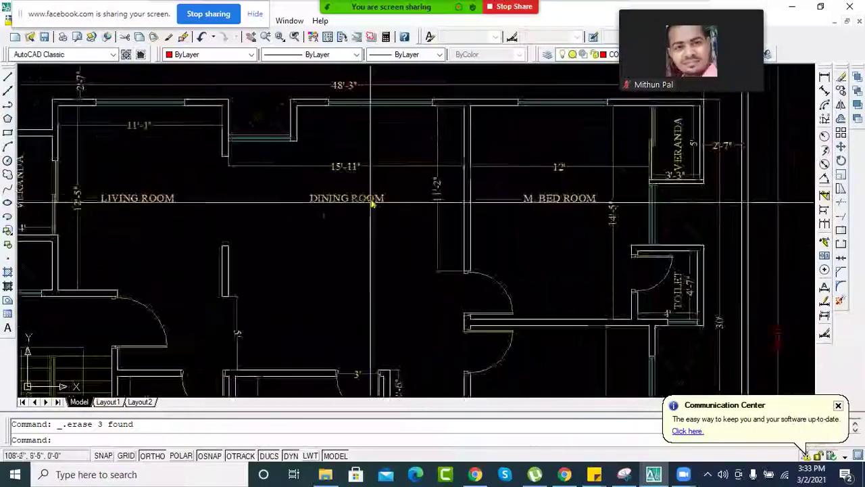
scroll(369, 220, "down", 4)
middle_click_drag(367, 227, 413, 200)
- Draw a small upright rectangle inside the toilet beside the kitchen veranda, standing on the inner face of its lower wall
scroll(429, 154, "up", 3)
scroll(360, 240, "up", 3)
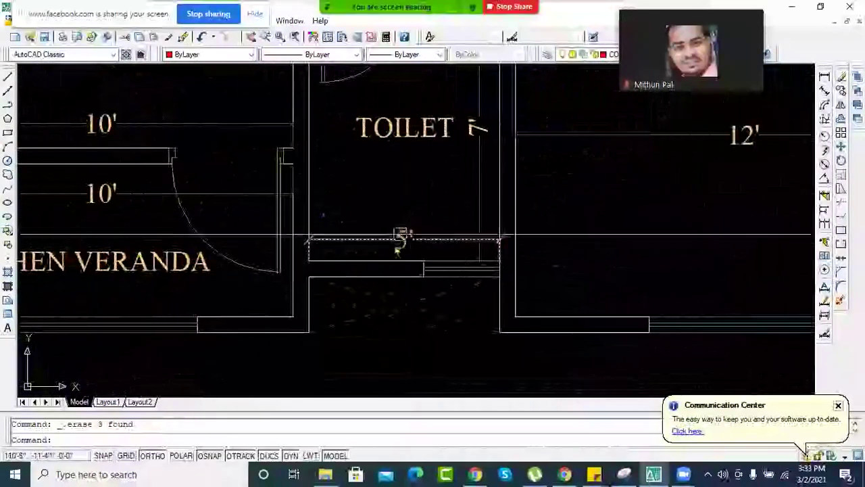
scroll(404, 235, "up", 3)
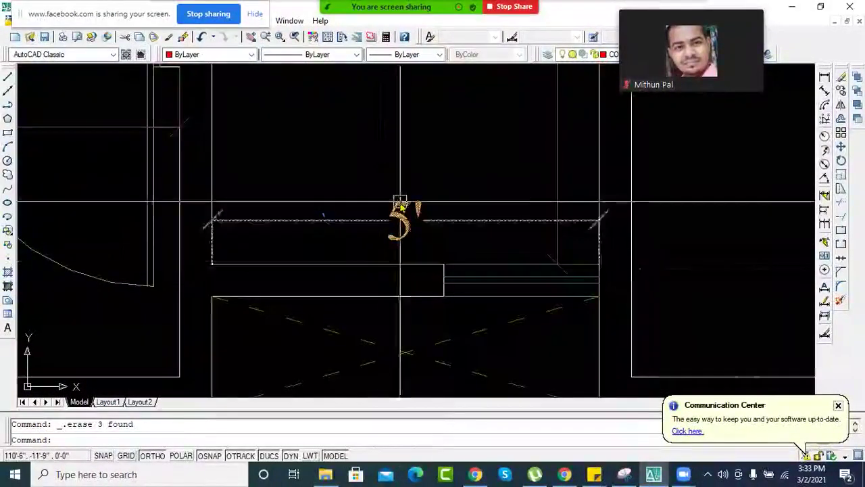
middle_click_drag(399, 202, 428, 217)
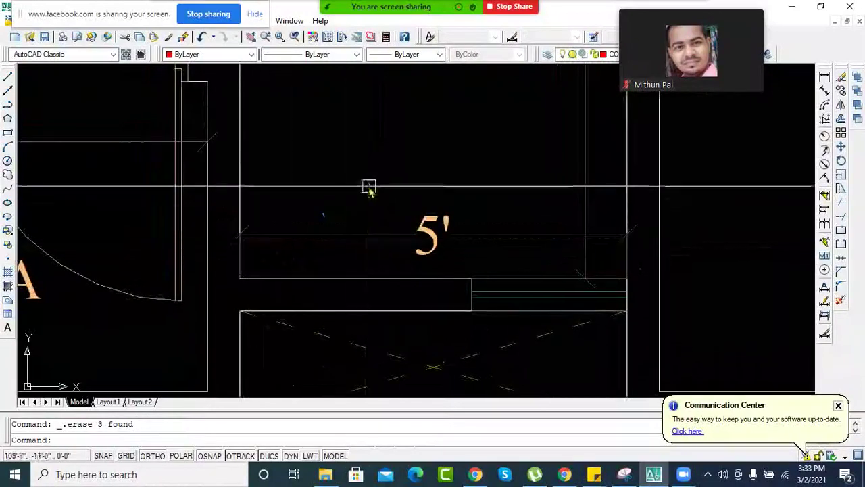
scroll(425, 165, "down", 3)
middle_click_drag(433, 203, 426, 248)
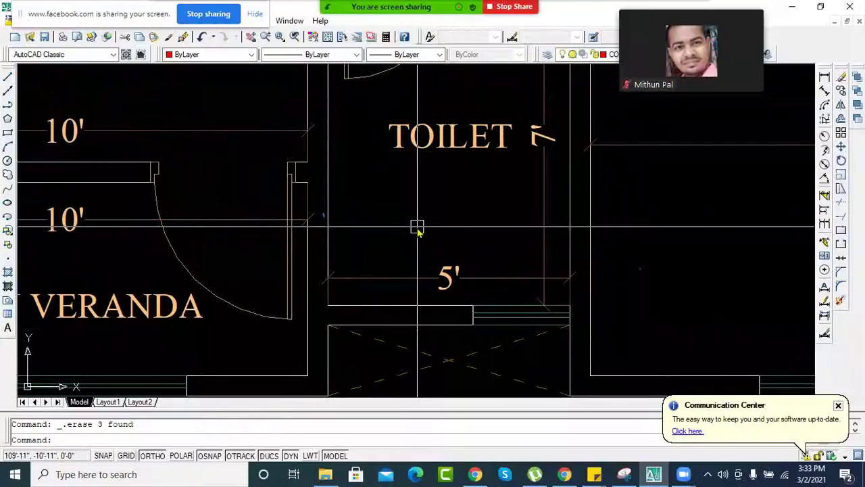
key("Return")
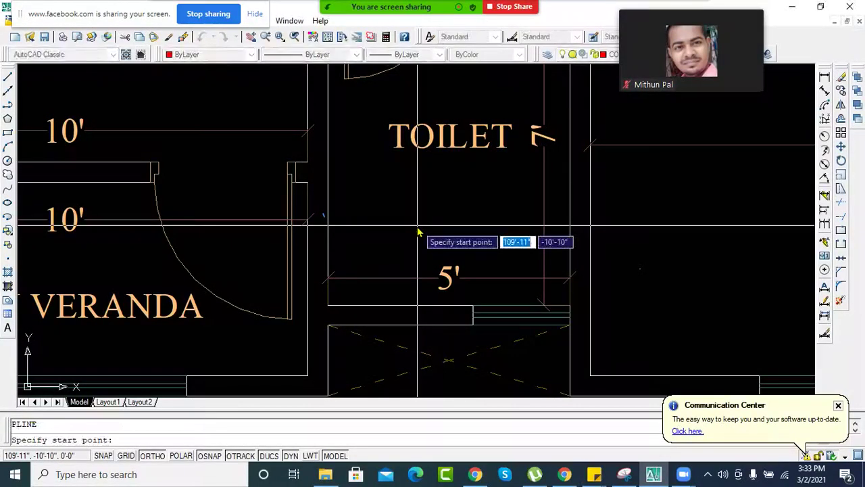
key("Return")
scroll(417, 229, "up", 2)
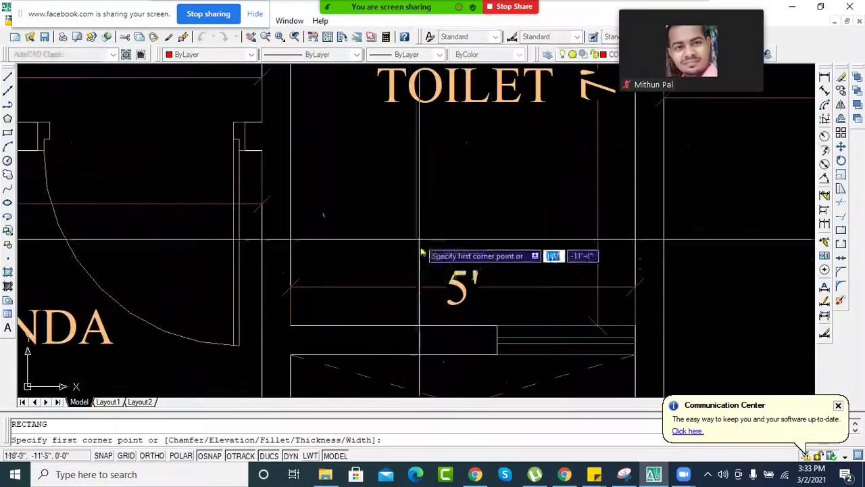
left_click(419, 240)
middle_click_drag(446, 313, 457, 296)
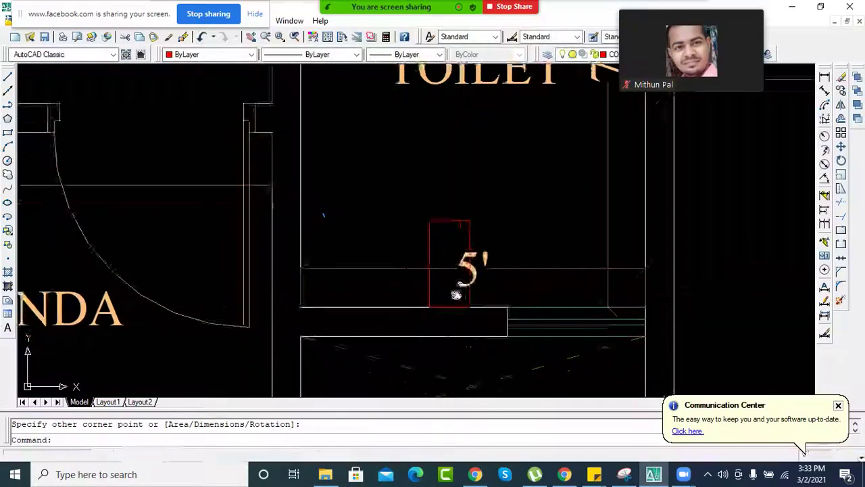
- Add an aligned dimension from the midpoint of the rectangle's bottom edge to the toilet's left wall
left_click(824, 77)
scroll(463, 314, "up", 2)
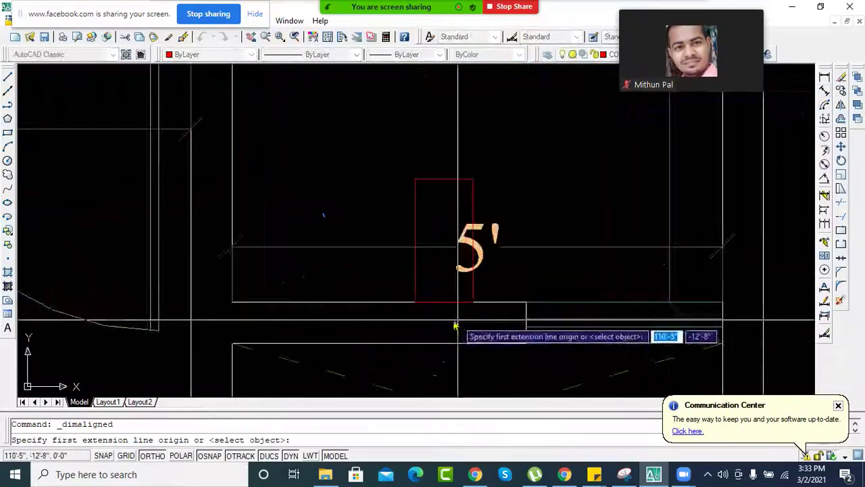
left_click(443, 302)
left_click(233, 302)
left_click(387, 270)
- Erase the trial aligned dimension and the small rectangle from the toilet beside the kitchen veranda
left_click(367, 272)
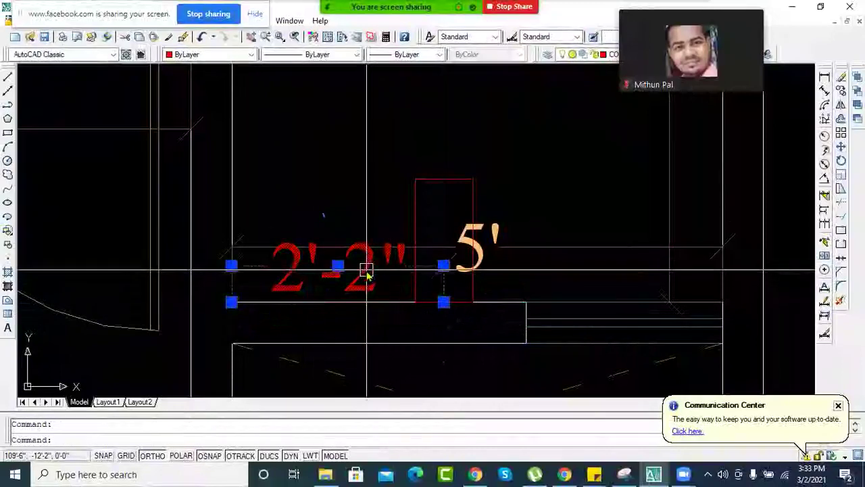
mouse_move(405, 273)
middle_mouse_down()
mouse_move(361, 285)
mouse_move(353, 275)
middle_mouse_up()
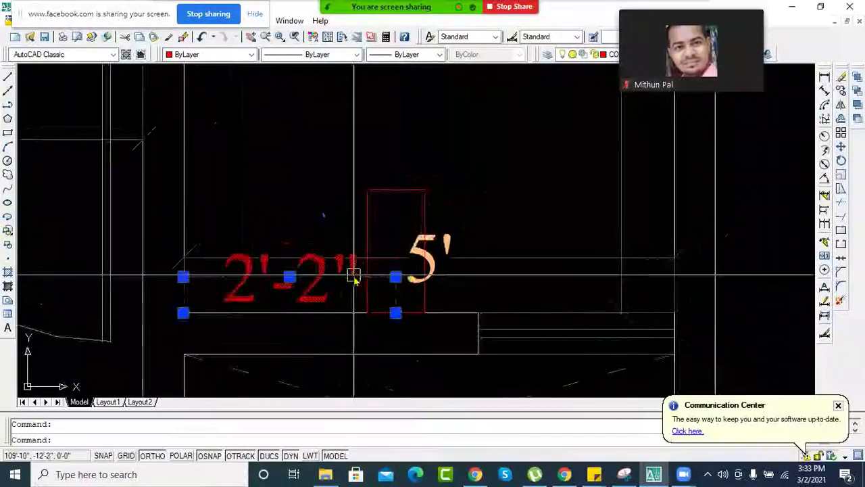
key("Delete")
left_click(344, 220)
scroll(414, 226, "up", 3)
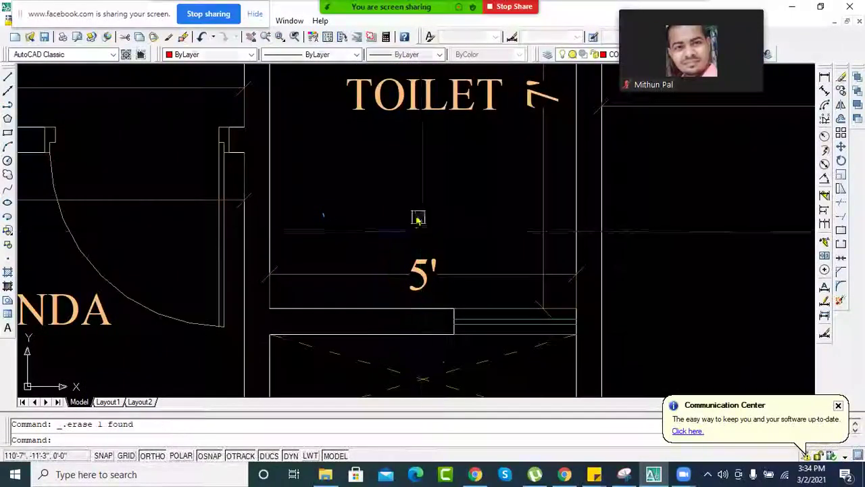
- Examine how the kitchen, toilet, bedroom, dining room and master bedroom adjoin each other in the floor plan
scroll(418, 218, "down", 5)
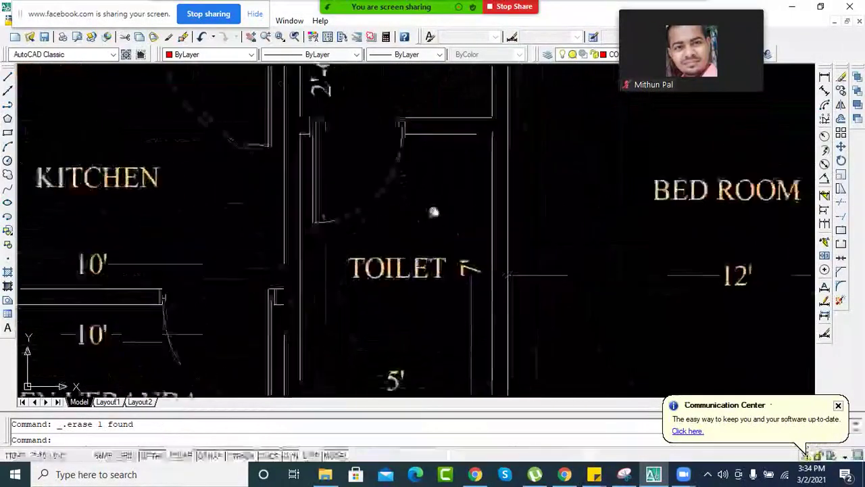
middle_click_drag(467, 230, 419, 189)
scroll(442, 186, "down", 4)
mouse_move(322, 220)
middle_mouse_down()
mouse_move(449, 223)
mouse_move(335, 286)
middle_mouse_up()
scroll(432, 247, "up", 4)
scroll(433, 249, "down", 1)
scroll(449, 274, "down", 2)
middle_click_drag(591, 225, 410, 244)
scroll(410, 240, "down", 2)
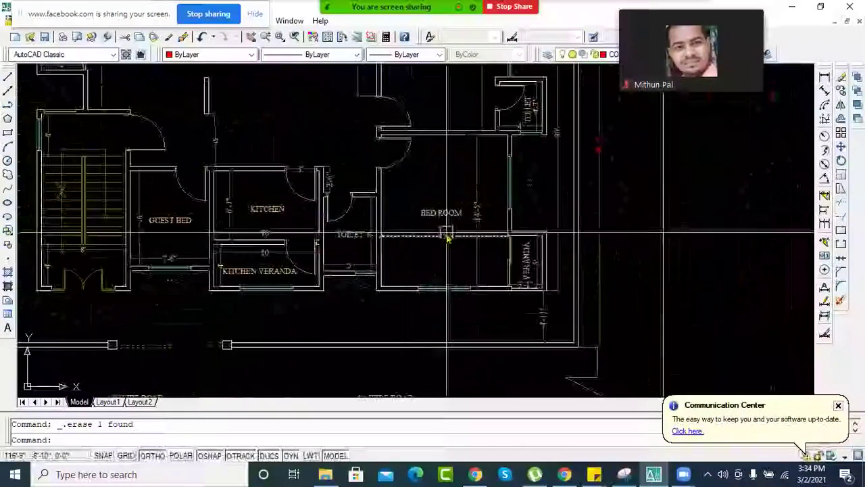
middle_click_drag(414, 212, 414, 271)
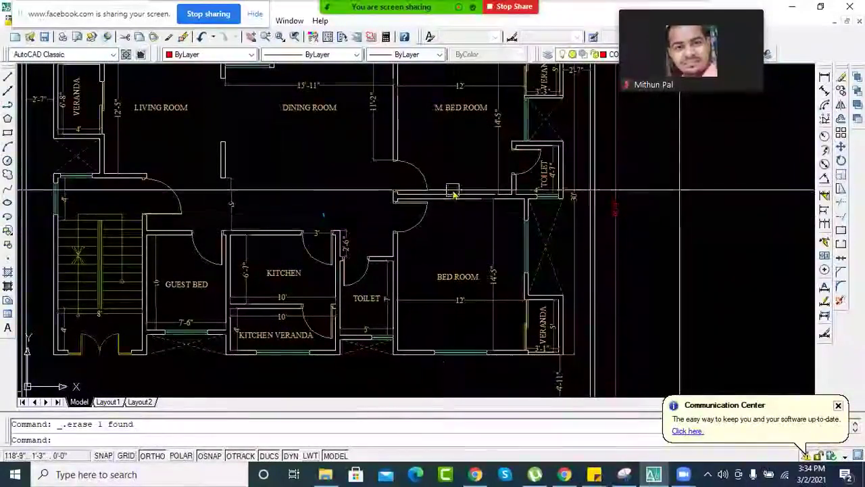
middle_click_drag(454, 194, 486, 243)
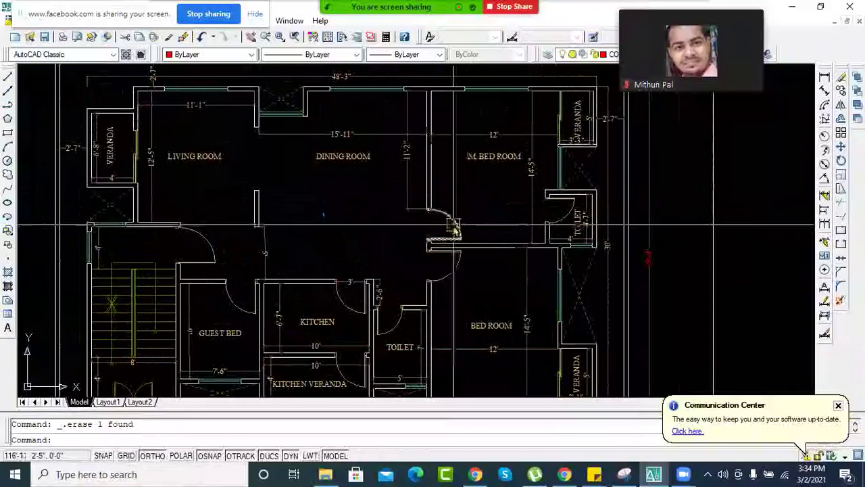
middle_click_drag(429, 203, 353, 207)
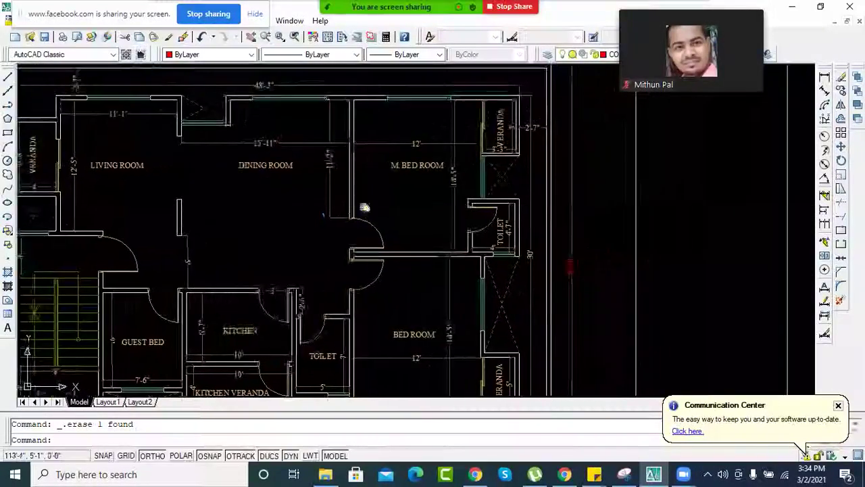
- Examine the master bedroom's extent and dimensions together with its veranda and attached toilet
scroll(498, 151, "up", 4)
middle_click_drag(486, 143, 438, 145)
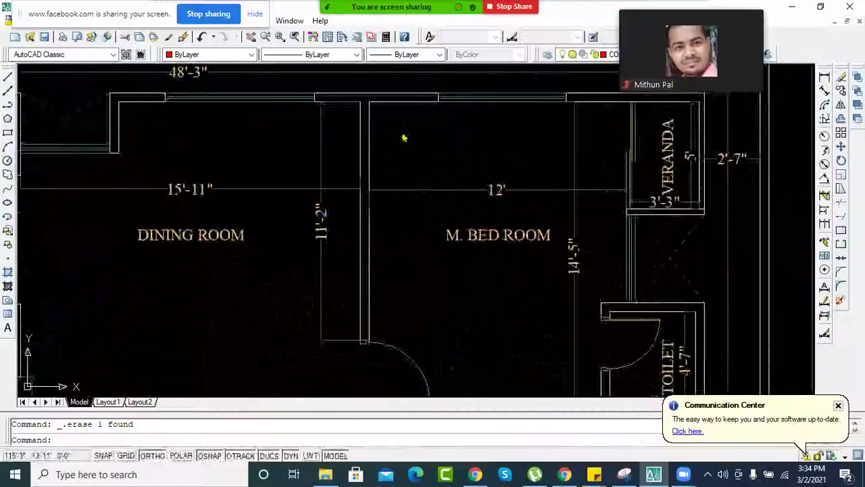
scroll(388, 196, "down", 3)
scroll(428, 149, "up", 3)
middle_click_drag(428, 148, 429, 159)
scroll(450, 193, "up", 1)
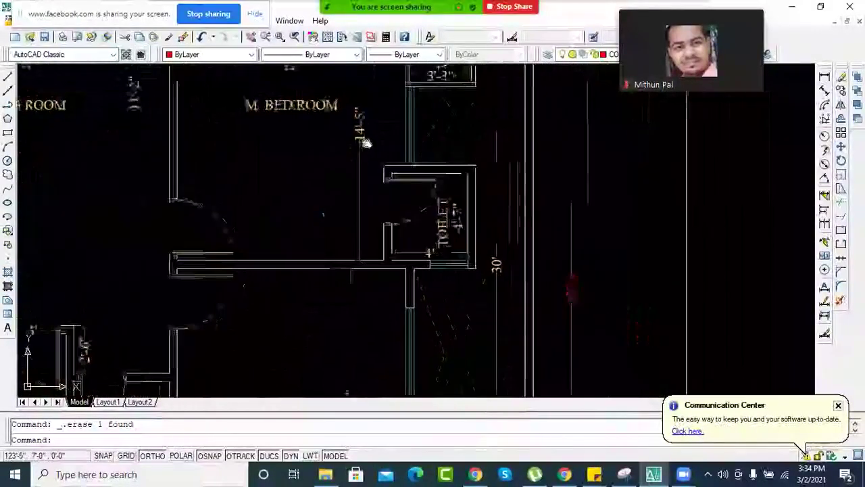
scroll(404, 188, "down", 1)
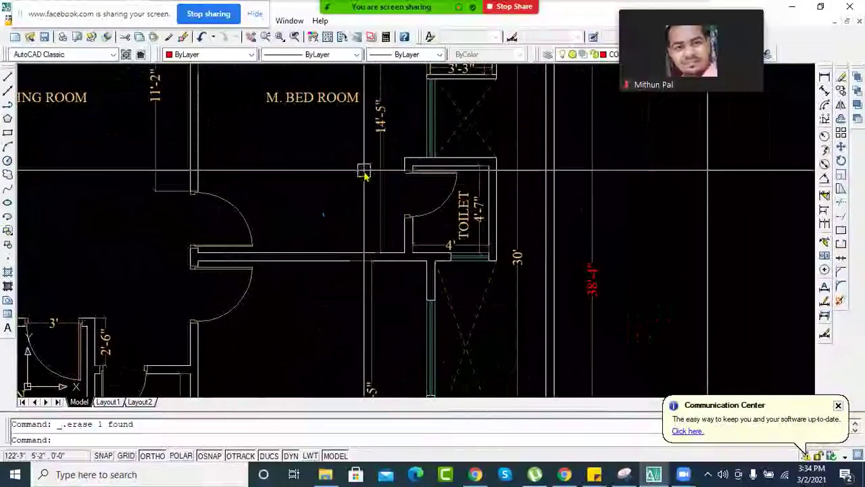
- Add an aligned dimension across the short wall return between the bedroom's upper wall face and its entrance door frame
middle_click_drag(357, 168, 453, 191)
scroll(432, 181, "down", 2)
middle_click_drag(401, 170, 396, 193)
scroll(406, 197, "up", 4)
left_click(443, 155)
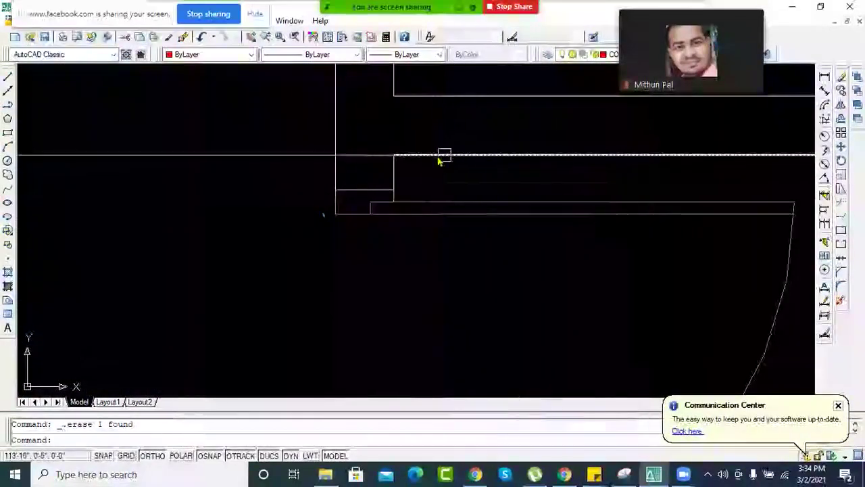
left_click(823, 92)
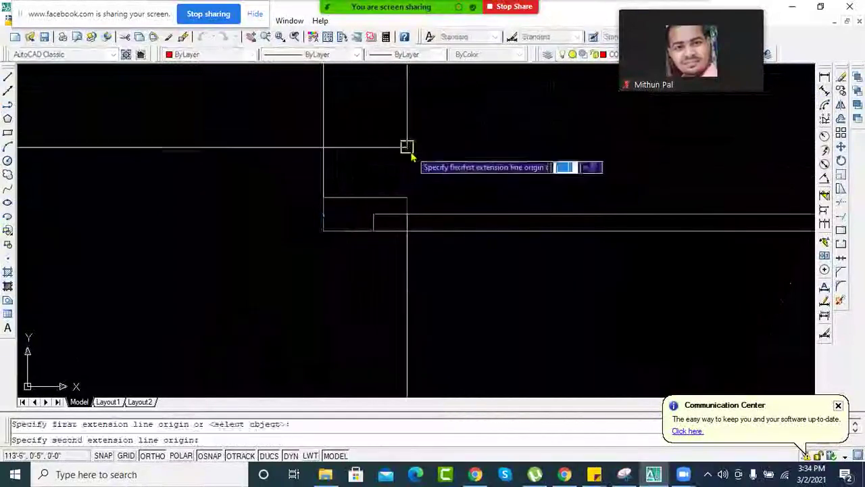
left_click(407, 198)
scroll(477, 179, "up", 3)
scroll(543, 227, "down", 2)
scroll(464, 224, "up", 3)
scroll(397, 190, "down", 3)
scroll(457, 174, "up", 3)
scroll(484, 177, "down", 2)
scroll(450, 171, "up", 3)
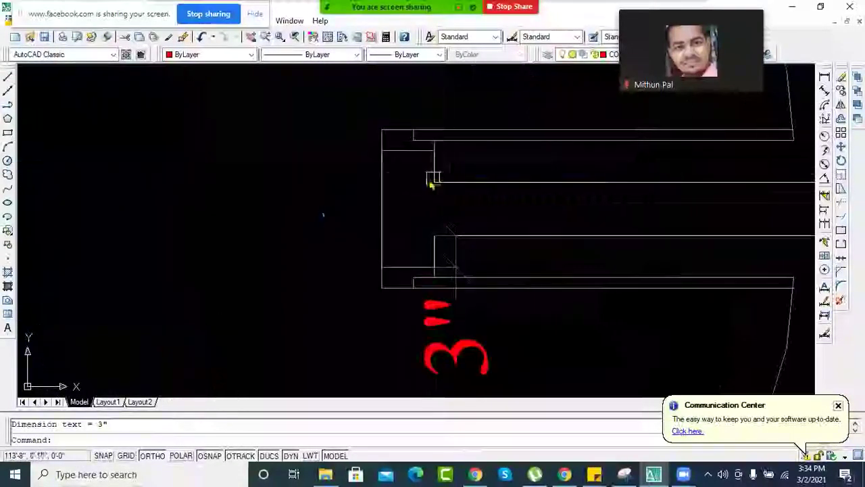
- Examine the wall returns beside the kitchen door, the toilet entrance and the kitchen veranda door
scroll(454, 167, "down", 5)
scroll(408, 205, "up", 4)
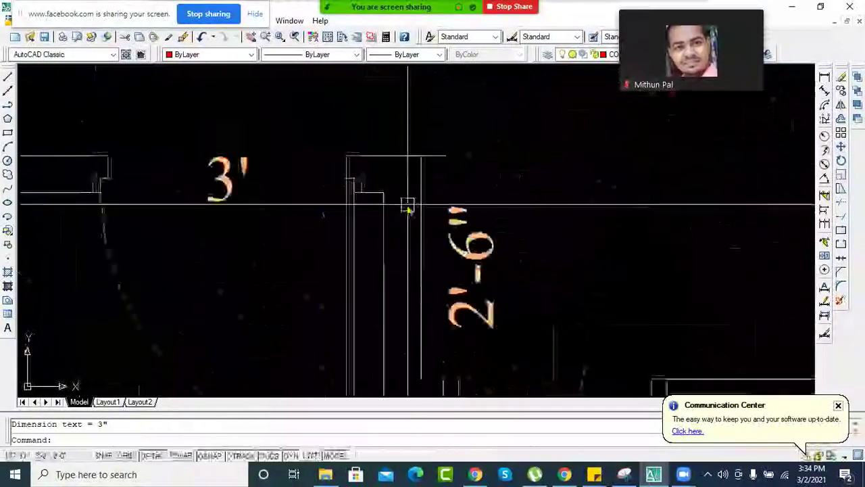
scroll(397, 208, "down", 2)
middle_click_drag(397, 209, 451, 155)
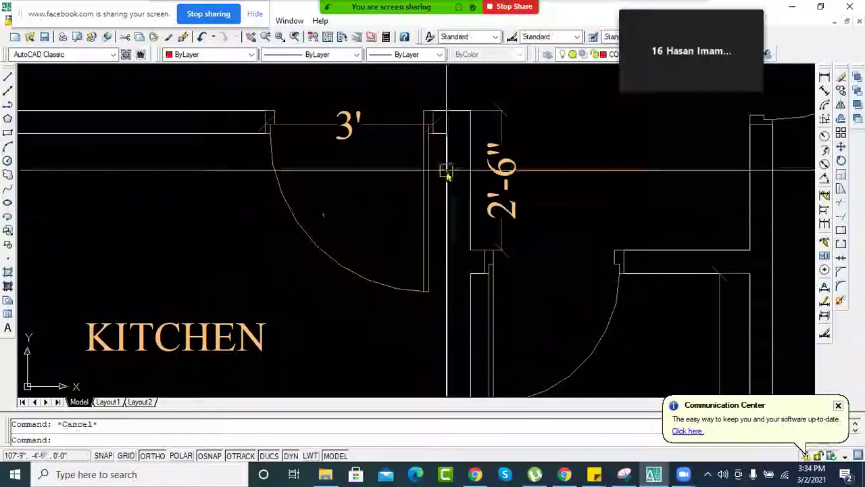
middle_click_drag(446, 173, 429, 182)
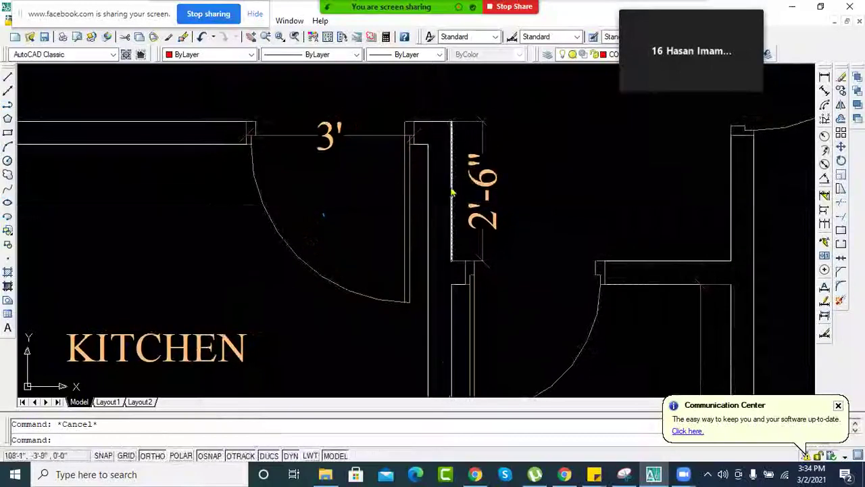
scroll(451, 196, "down", 4)
middle_click_drag(417, 307, 396, 253)
scroll(396, 253, "up", 5)
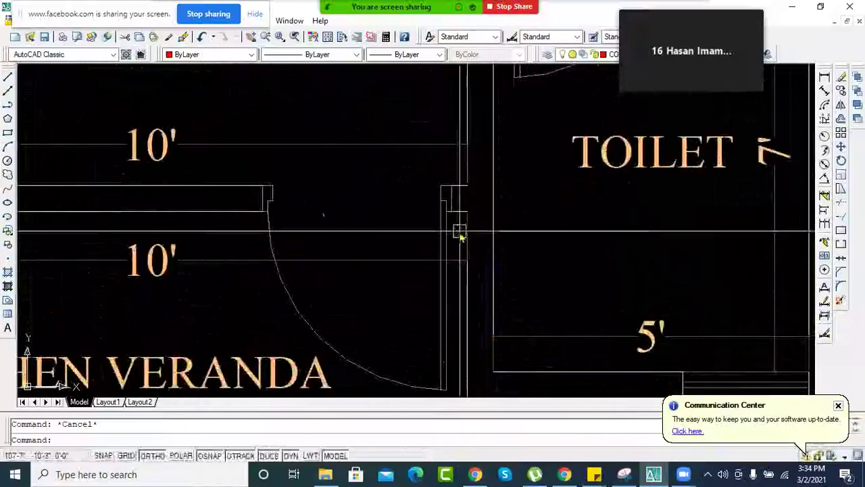
scroll(459, 220, "up", 2)
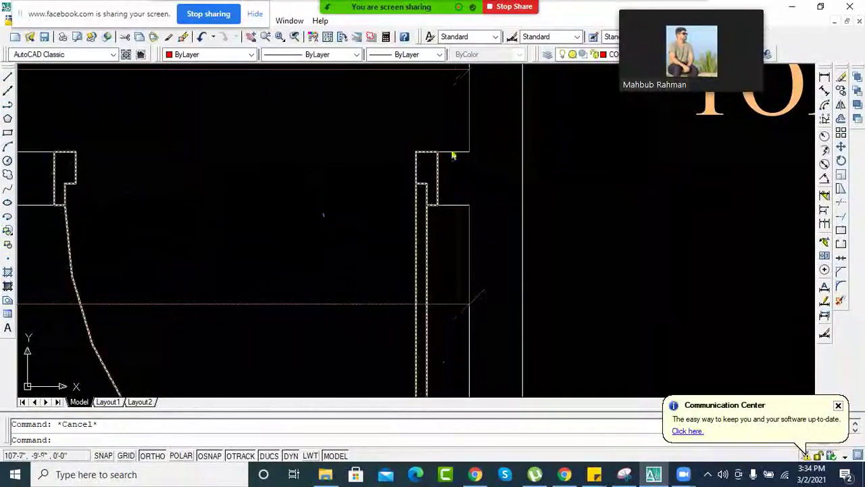
scroll(436, 196, "down", 3)
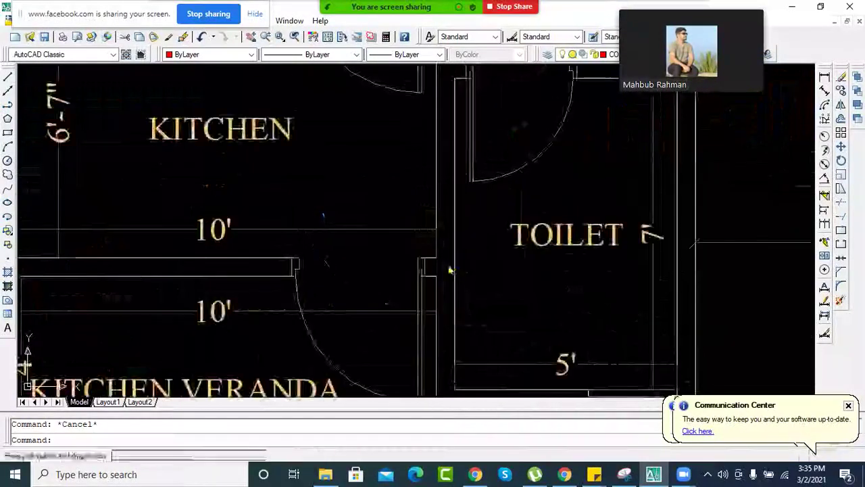
- Move the kitchen veranda door from the end of its short wall return to the face of the wall adjoining the toilet
scroll(421, 264, "up", 2)
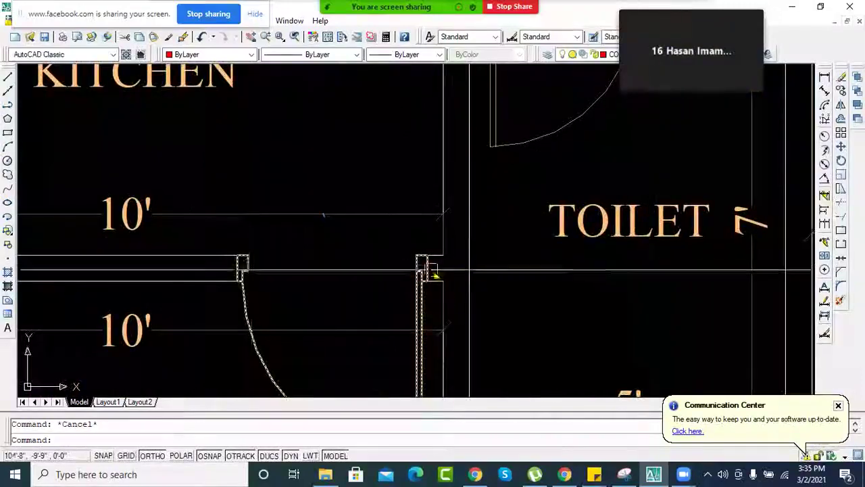
scroll(430, 263, "up", 3)
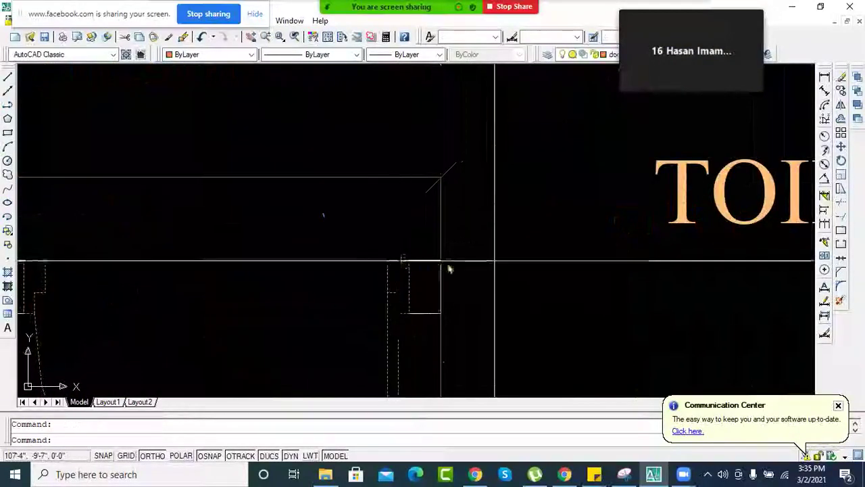
middle_click_drag(436, 266, 444, 241)
key("m")
key("Return")
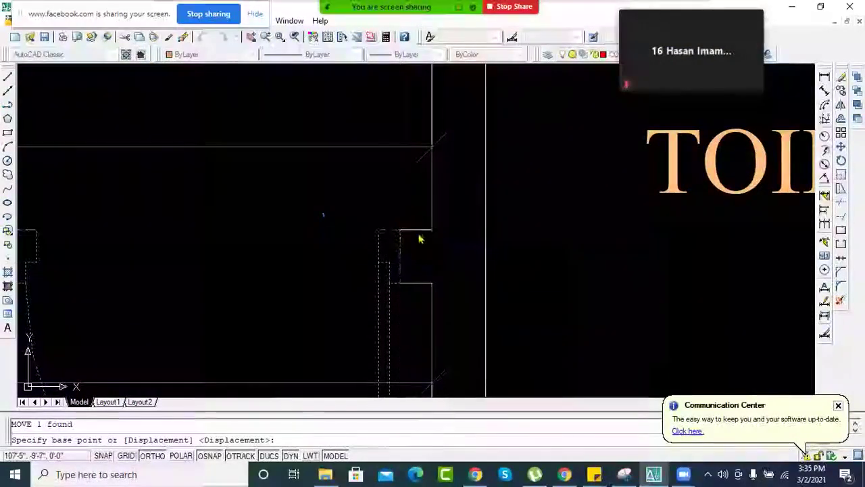
left_click(403, 232)
left_click(431, 232)
scroll(431, 232, "down", 2)
mouse_move(498, 253)
middle_mouse_down()
mouse_move(555, 180)
mouse_move(546, 156)
mouse_move(516, 156)
middle_mouse_up()
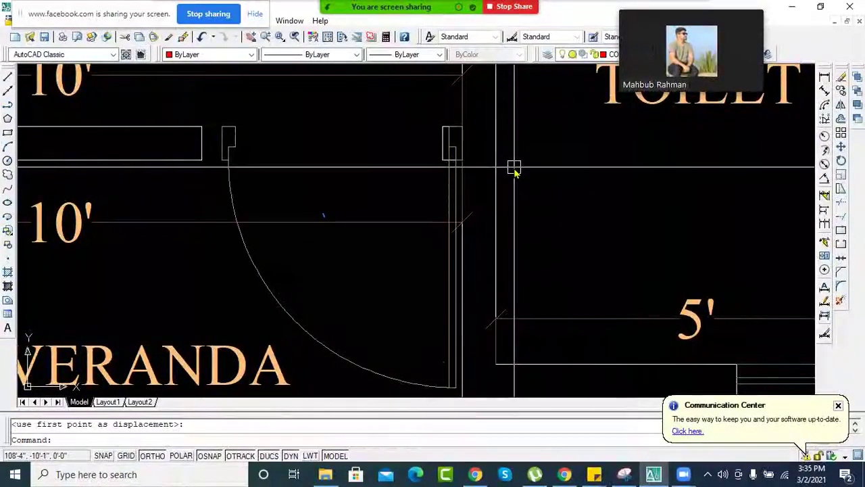
- Undo the move of the kitchen veranda door
key("ctrl+z")
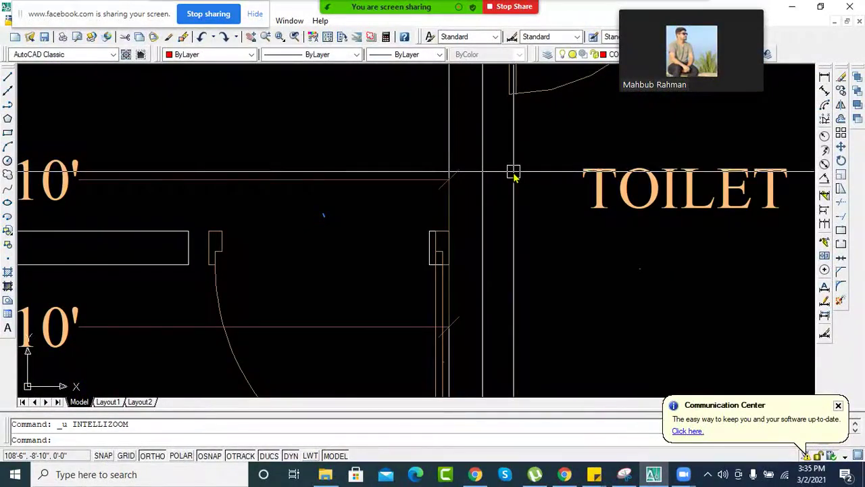
key("ctrl+z")
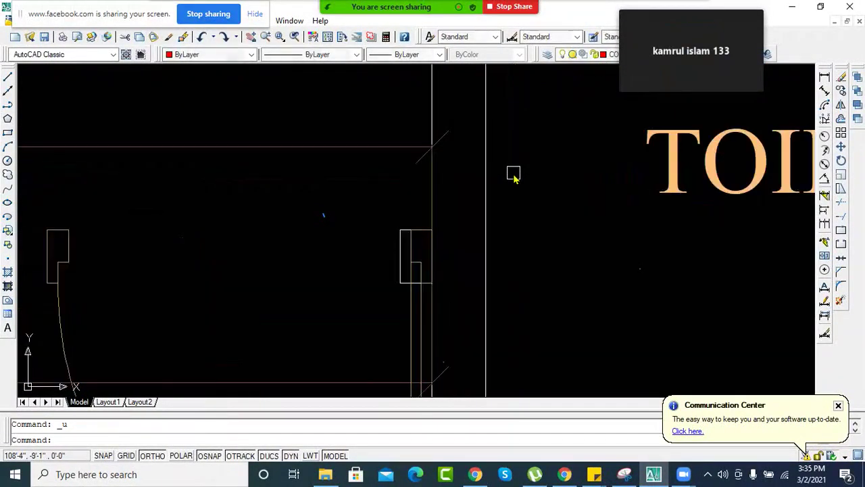
scroll(491, 213, "down", 5)
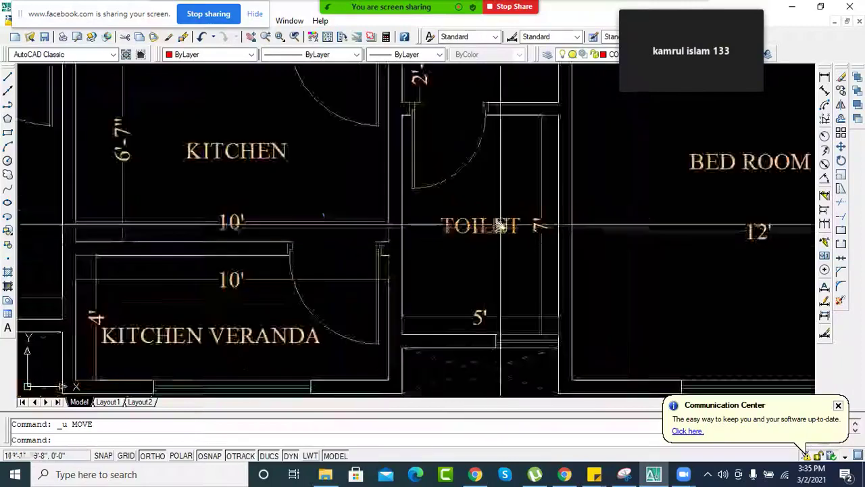
scroll(324, 304, "up", 3)
key("Escape")
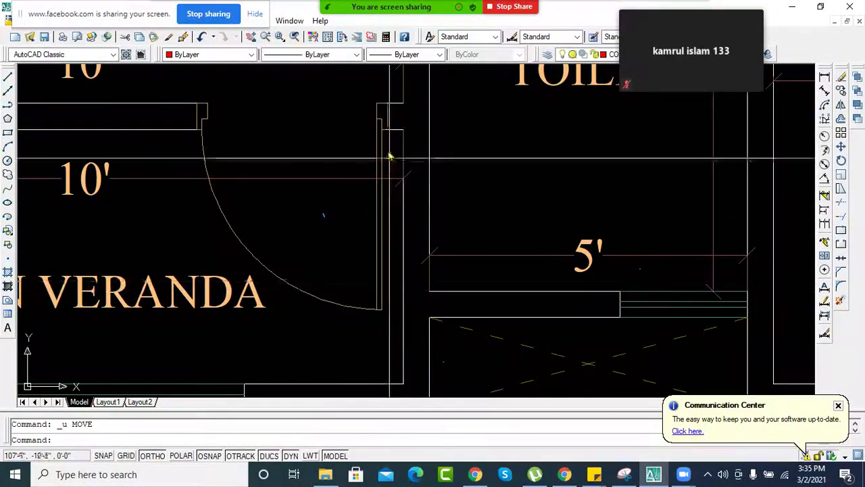
- Examine the kitchen veranda door's clearance from the wall shared with the toilet
scroll(391, 169, "up", 3)
scroll(386, 203, "down", 2)
scroll(406, 293, "down", 1)
scroll(400, 293, "up", 2)
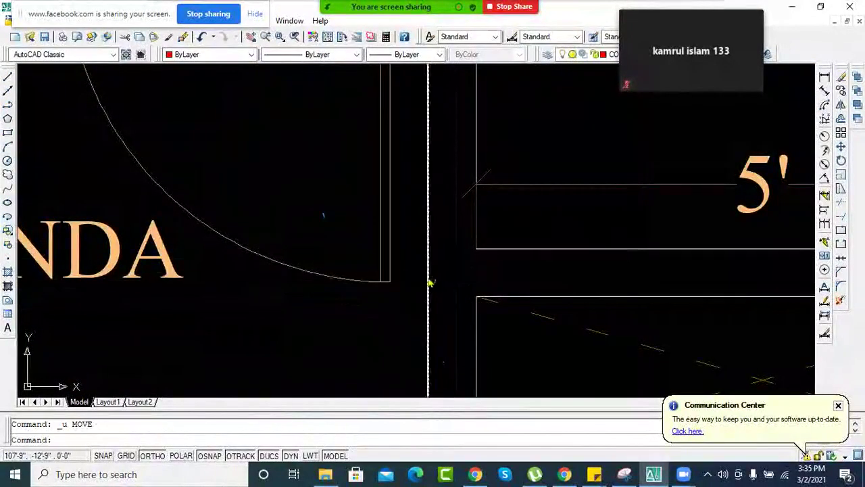
scroll(429, 277, "down", 5)
scroll(534, 219, "up", 2)
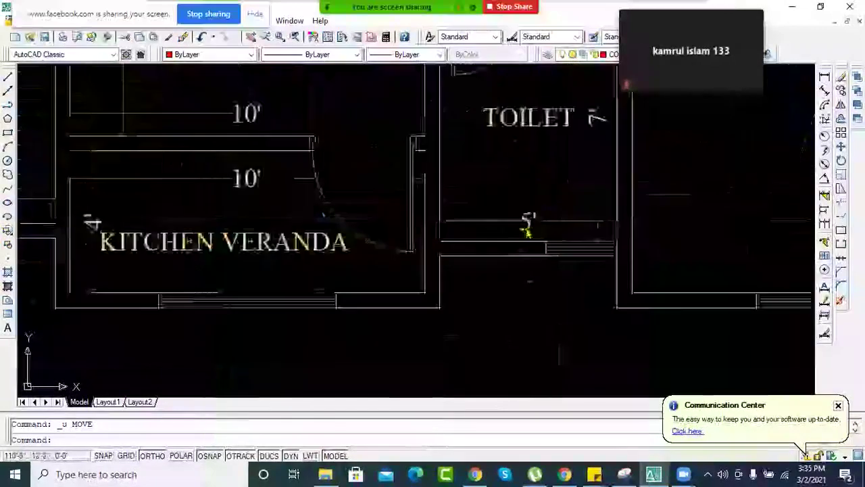
middle_click_drag(527, 193, 461, 200)
scroll(465, 260, "down", 2)
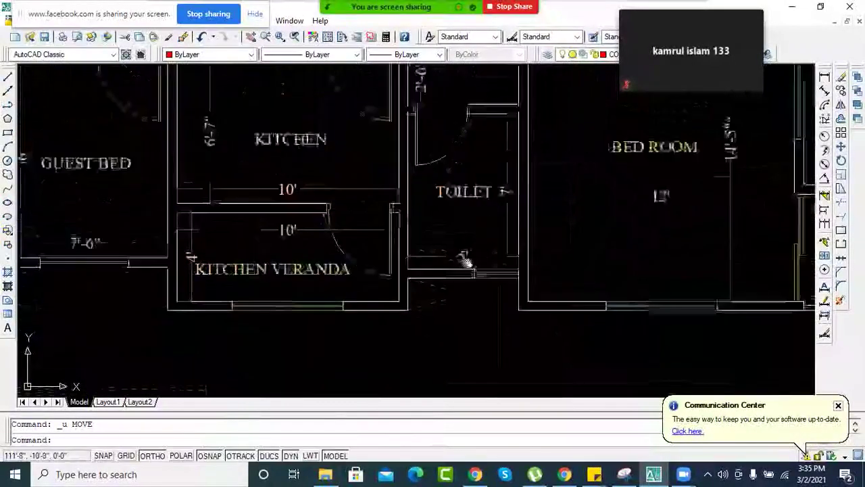
- Examine the overall floor plan, from the stair and living areas to the bedrooms and outer walls
scroll(469, 194, "down", 2)
middle_click_drag(442, 236, 566, 261)
scroll(566, 262, "down", 3)
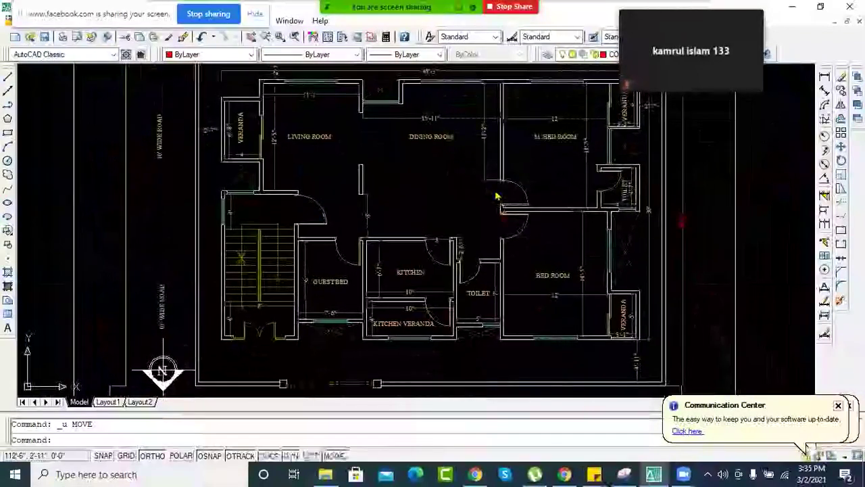
scroll(493, 202, "up", 2)
scroll(496, 208, "down", 3)
middle_click_drag(498, 212, 519, 203)
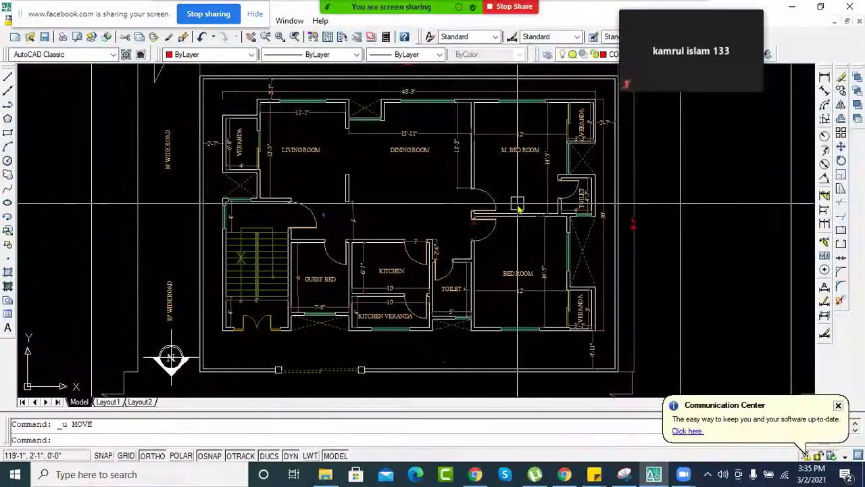
scroll(517, 210, "up", 2)
scroll(507, 211, "down", 3)
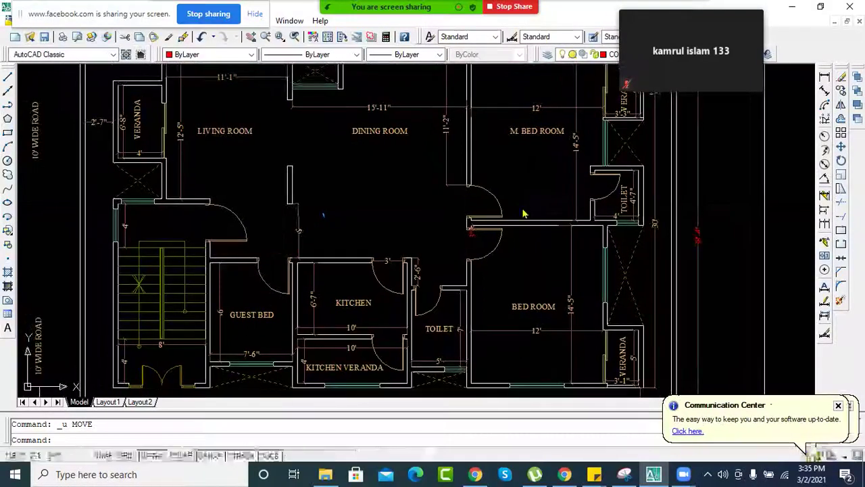
scroll(449, 252, "up", 2)
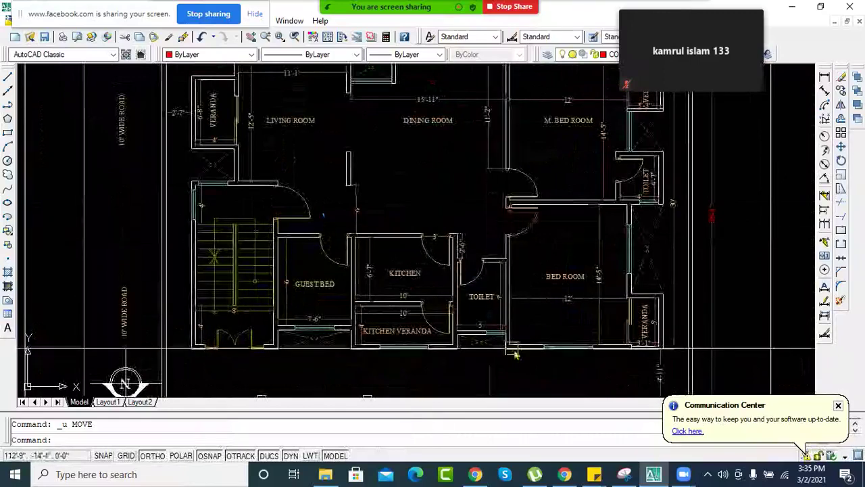
- Check the live broadcast page in the browser, and return to the AutoCAD floor plan
key("alt+Tab")
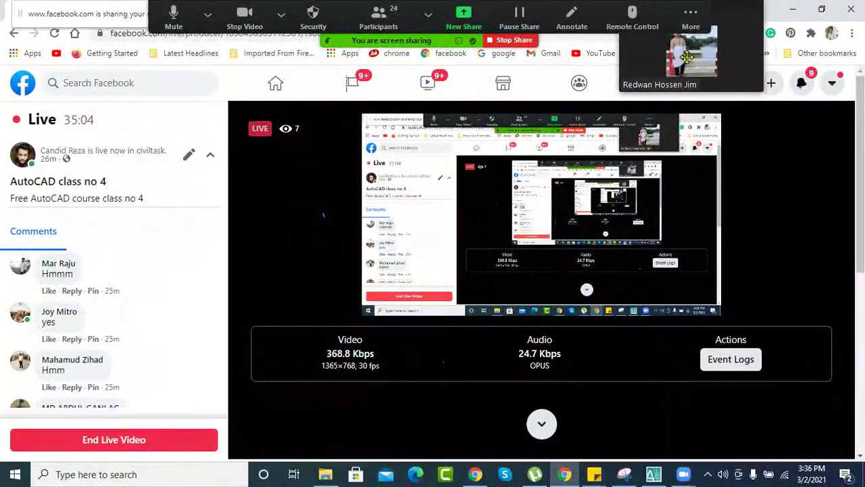
left_click(654, 475)
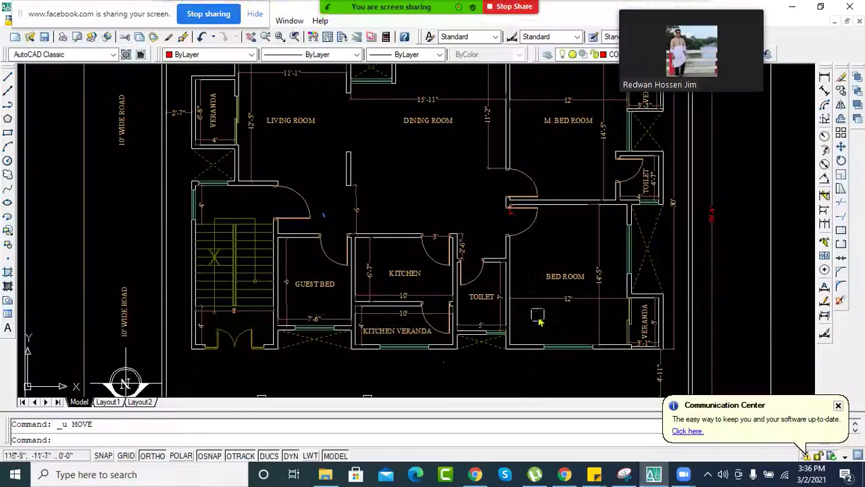
- Examine the floor plan from the guest bed, kitchen and toilet up to the living, dining and master bedroom areas
middle_click_drag(546, 259, 319, 228)
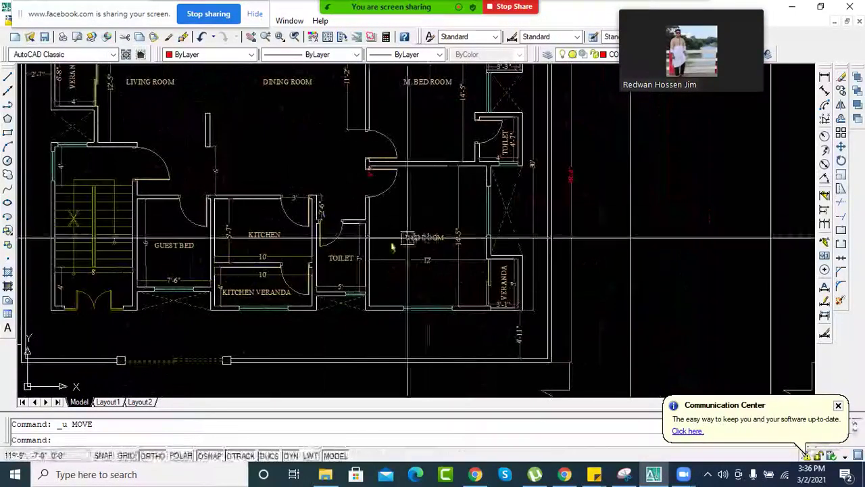
middle_click_drag(405, 241, 519, 255)
scroll(469, 218, "up", 3)
scroll(493, 223, "down", 3)
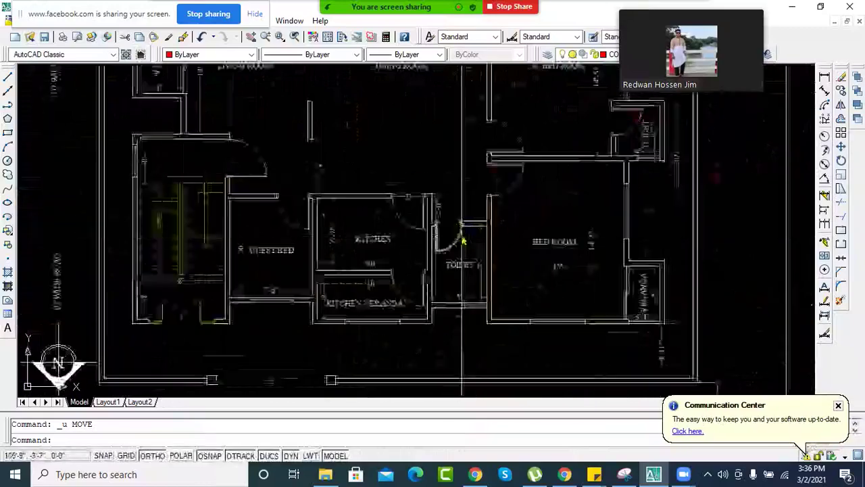
scroll(473, 240, "up", 2)
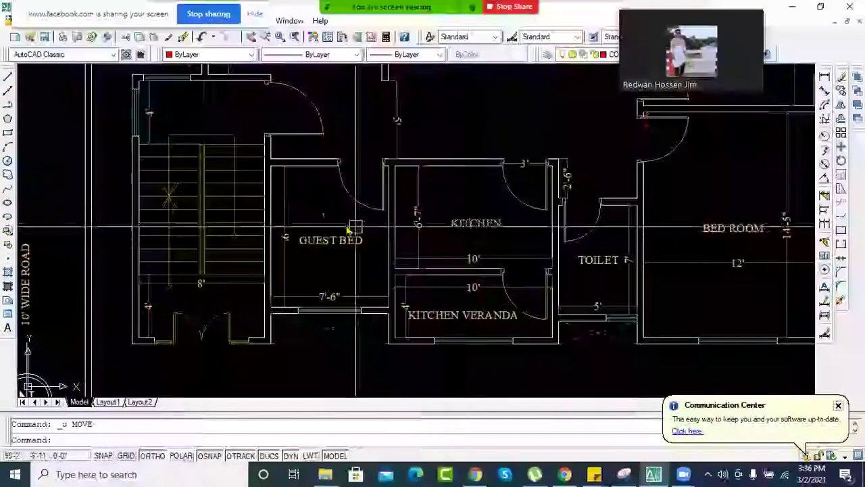
scroll(513, 252, "down", 3)
middle_click_drag(521, 256, 464, 344)
mouse_move(458, 246)
middle_mouse_down()
mouse_move(442, 281)
mouse_move(464, 238)
middle_mouse_up()
scroll(464, 238, "up", 3)
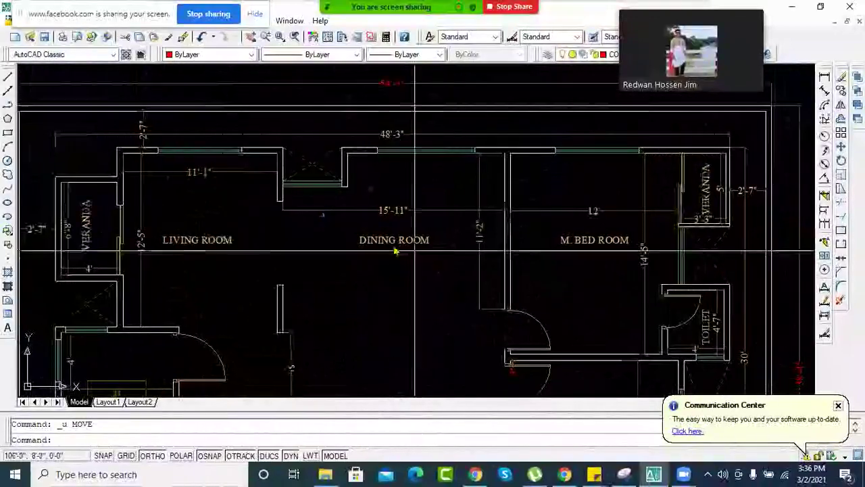
- Erase the small red dimension at the wall end between the two bedroom doors
middle_click_drag(359, 250, 473, 247)
scroll(473, 247, "up", 5)
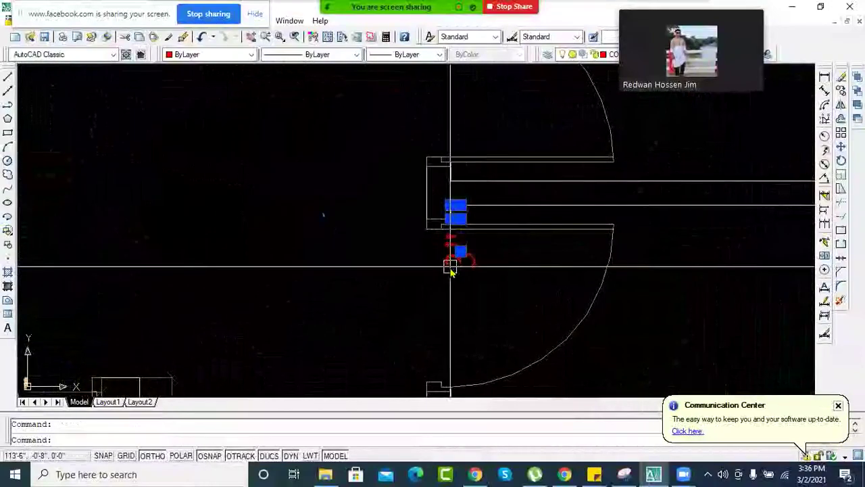
scroll(453, 264, "down", 4)
scroll(405, 274, "up", 3)
scroll(500, 233, "down", 2)
scroll(493, 236, "up", 2)
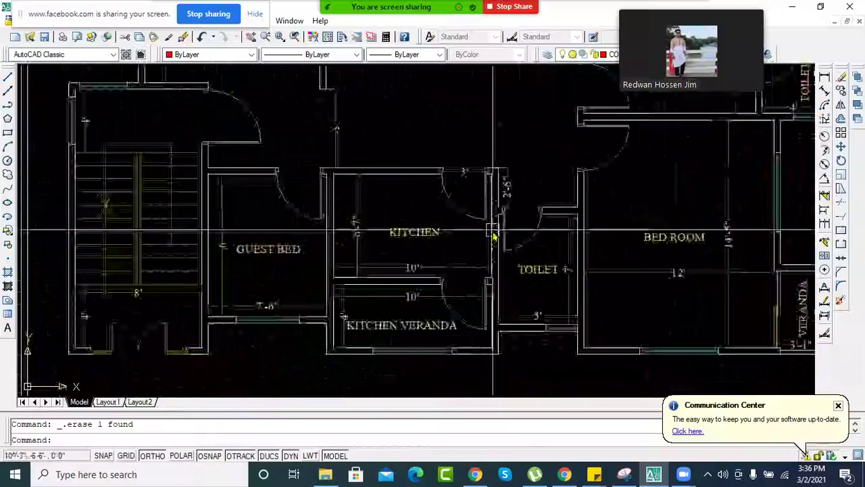
- Inspect the 2'-6" dimension between the kitchen corner and the toilet door, and clear its selection
scroll(517, 192, "up", 3)
left_click(513, 199)
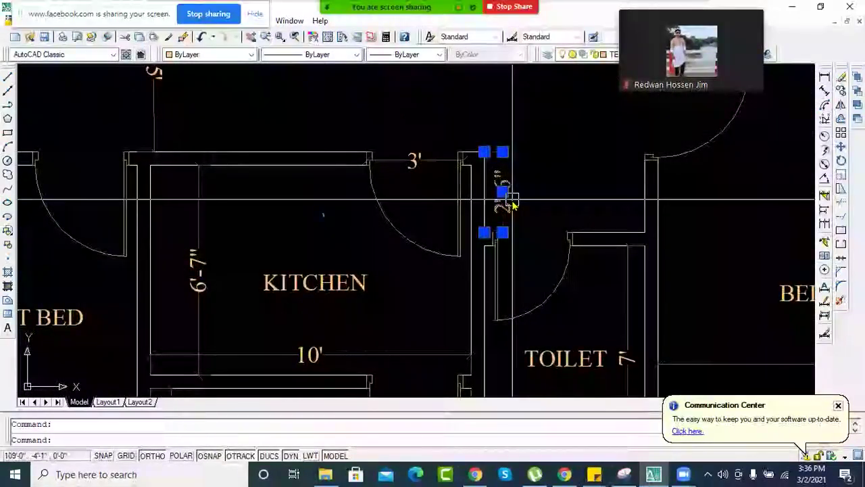
scroll(501, 194, "down", 6)
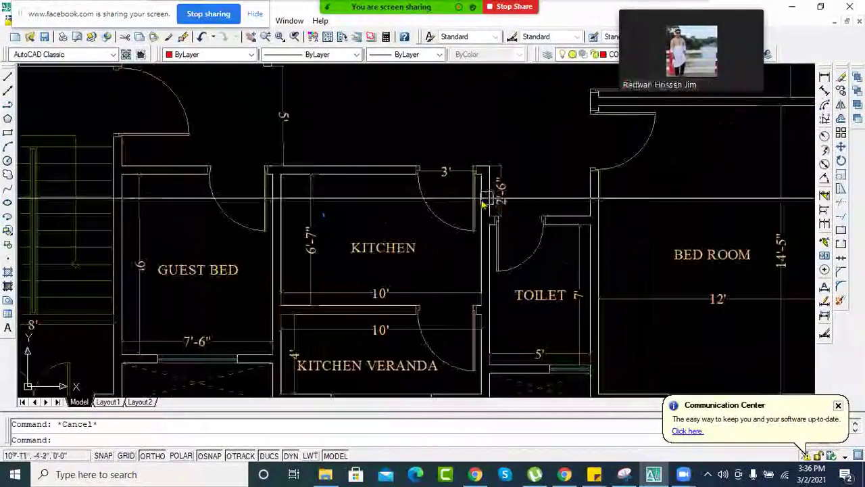
middle_click_drag(387, 228, 427, 240)
scroll(428, 240, "up", 5)
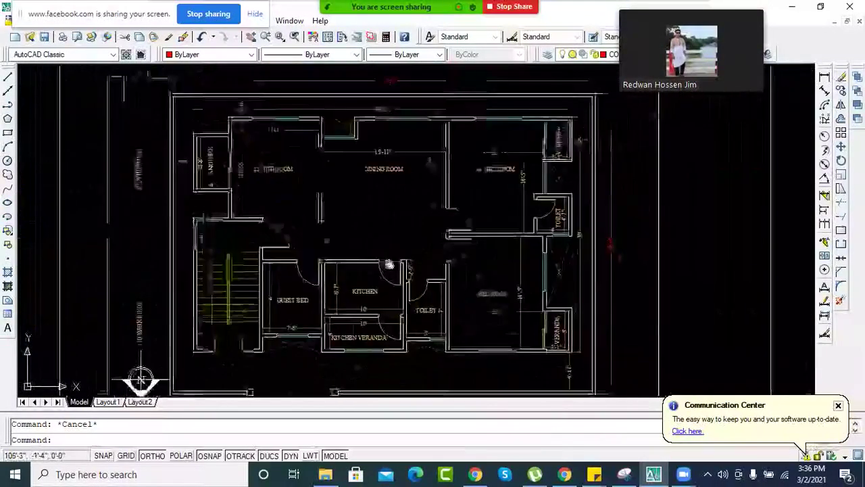
middle_click_drag(487, 235, 463, 251)
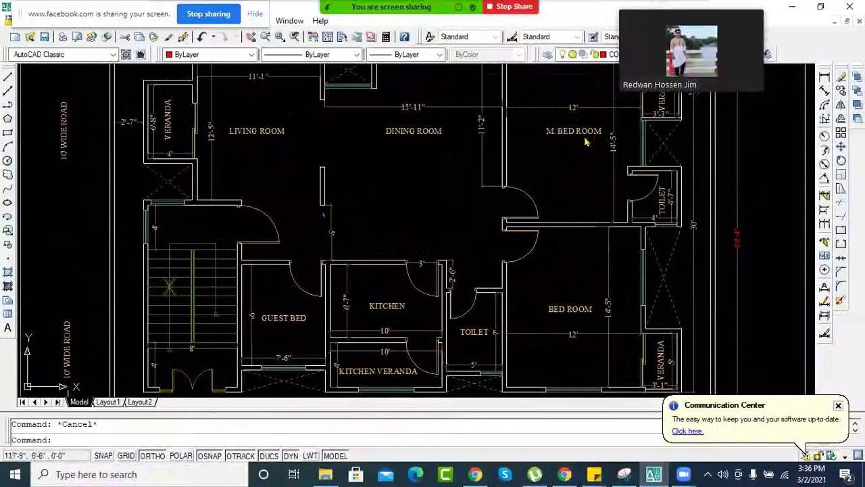
- Look through the meeting's participant list and minimise it
mouse_move(395, 14)
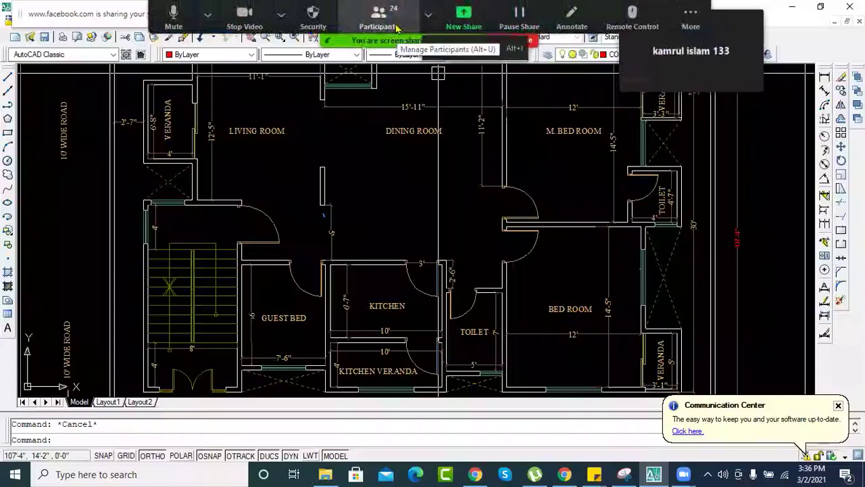
left_click(398, 29)
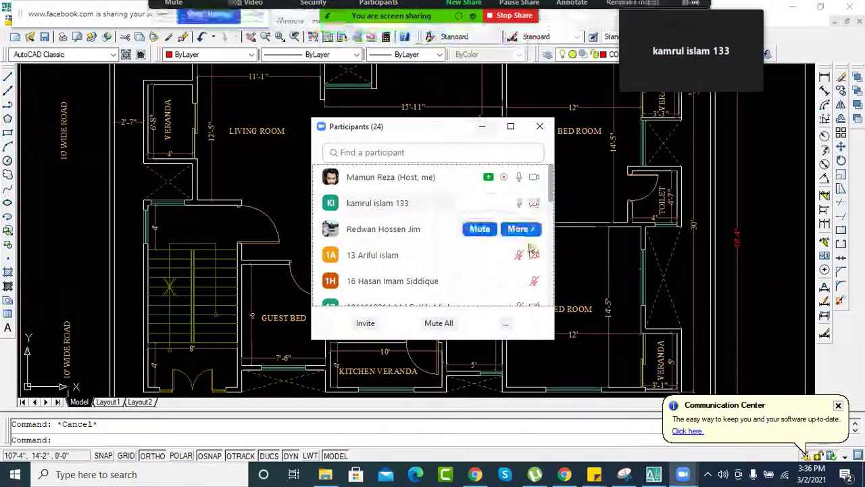
scroll(429, 216, "down", 2)
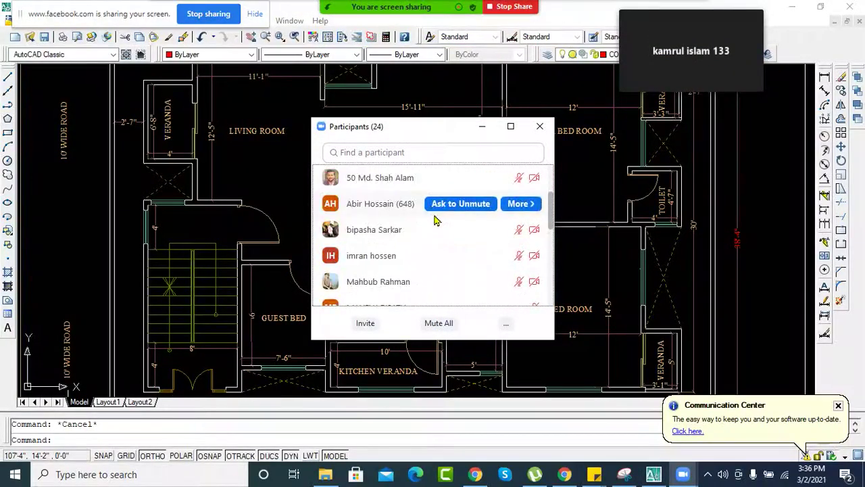
left_click(482, 128)
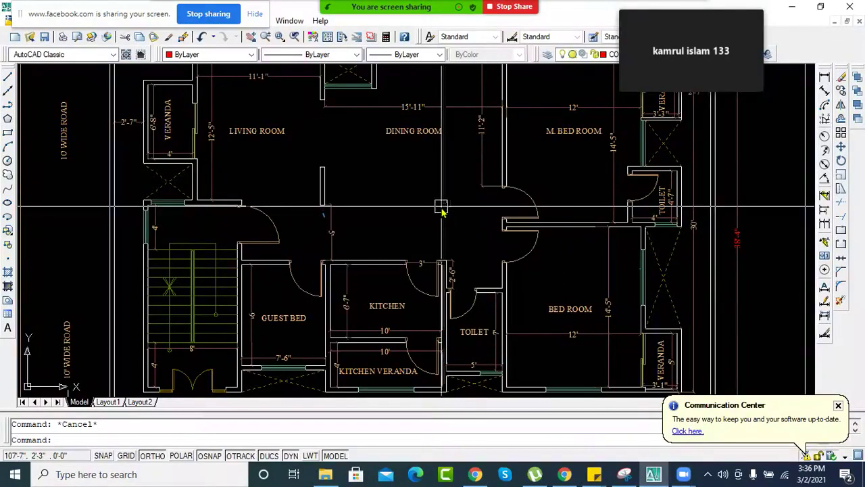
- Admit the person in the waiting room to the meeting
scroll(441, 212, "down", 3)
scroll(443, 220, "up", 5)
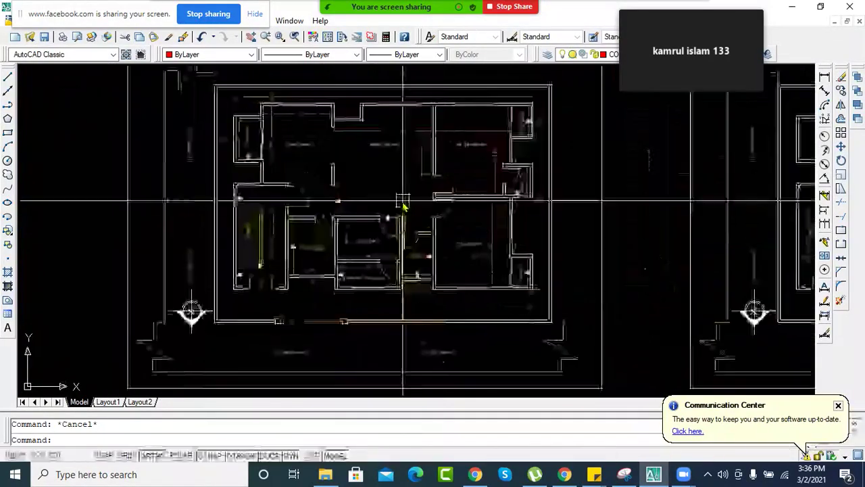
scroll(389, 199, "down", 2)
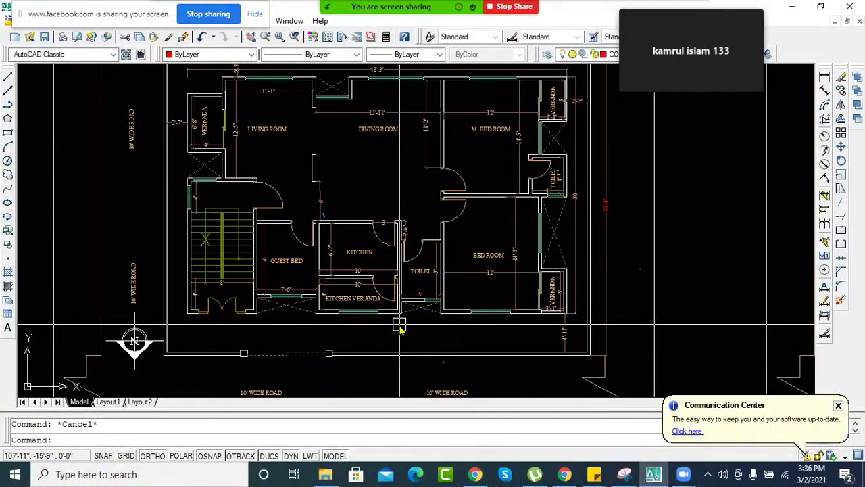
mouse_move(582, 24)
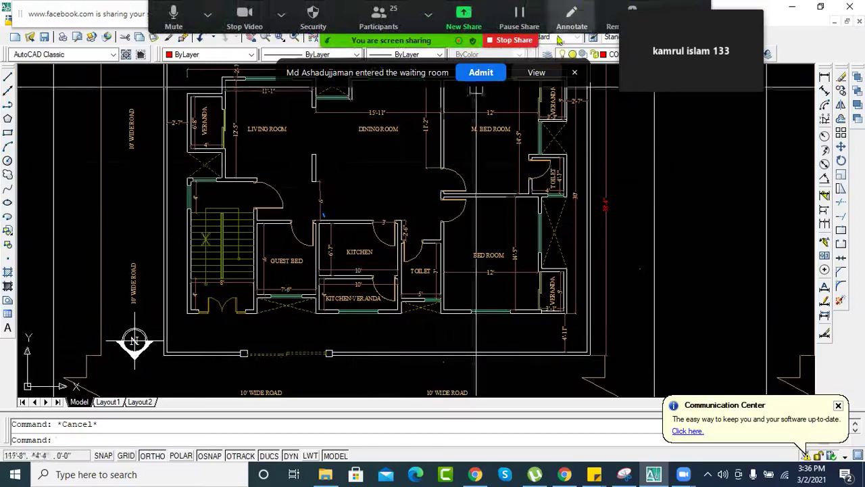
left_click(481, 73)
- Examine the stair entrance, the living room and the passage into the dining room on the floor plan
scroll(471, 205, "up", 3)
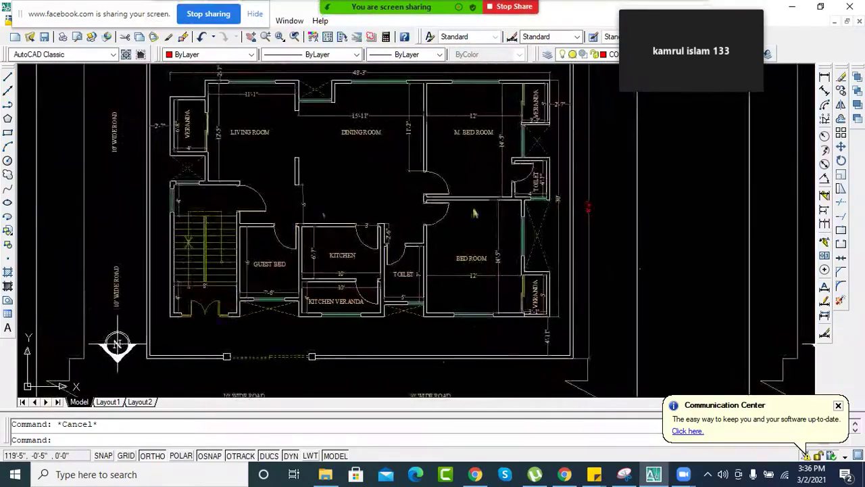
scroll(433, 207, "down", 2)
middle_click_drag(498, 216, 638, 175)
middle_click_drag(434, 193, 568, 222)
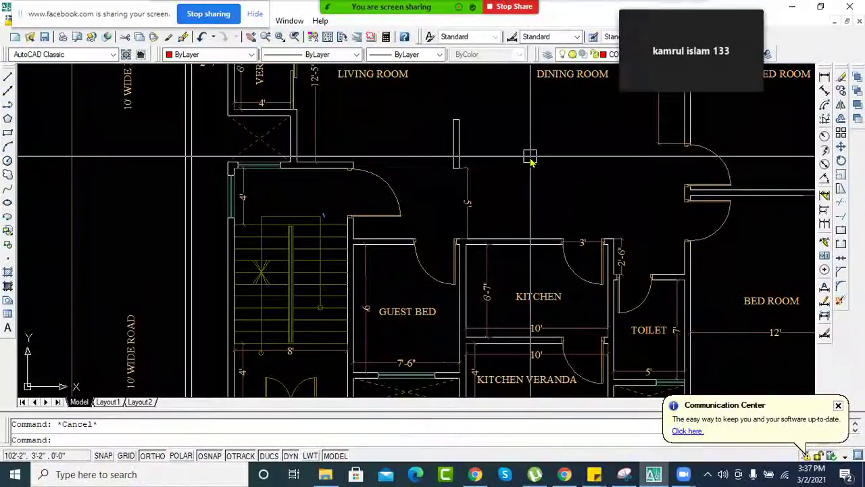
middle_click_drag(513, 172, 486, 205)
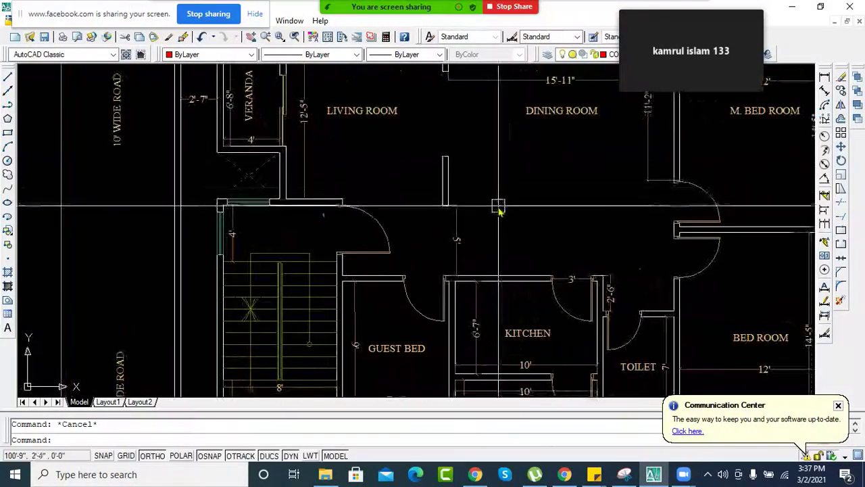
scroll(493, 196, "down", 3)
scroll(467, 240, "up", 4)
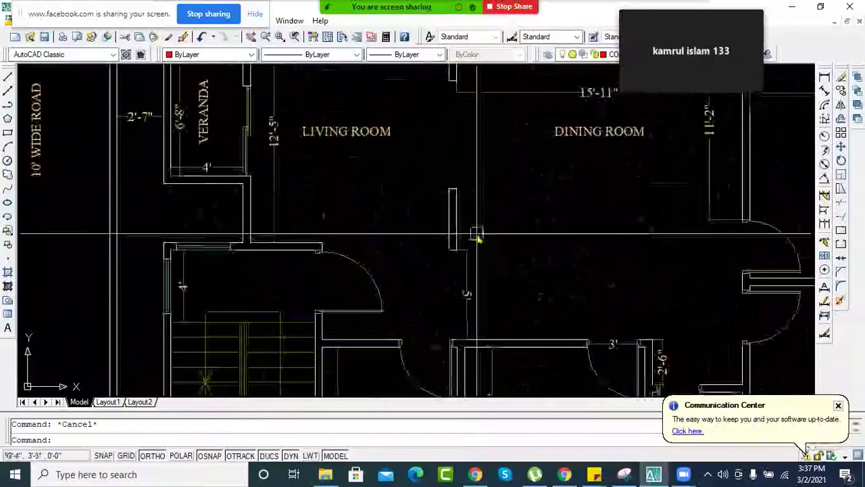
scroll(498, 208, "down", 3)
scroll(541, 180, "up", 1)
scroll(456, 175, "down", 1)
middle_click_drag(456, 175, 523, 184)
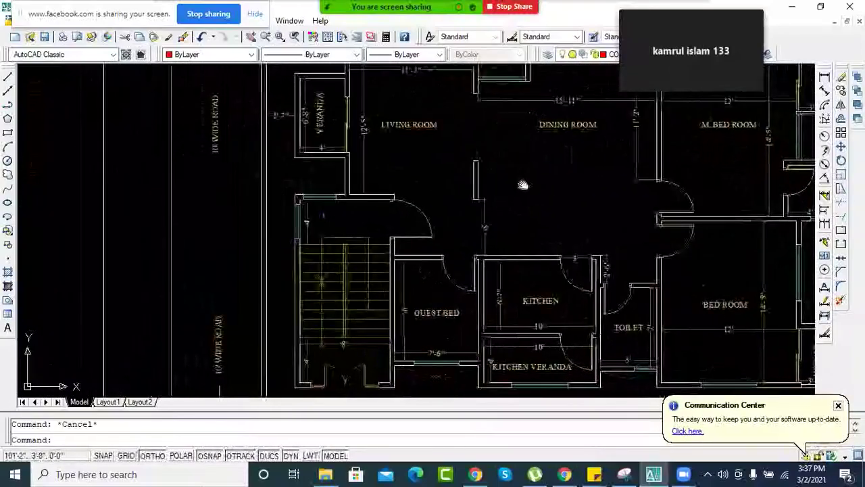
scroll(426, 195, "up", 2)
scroll(380, 299, "down", 2)
middle_click_drag(346, 253, 304, 249)
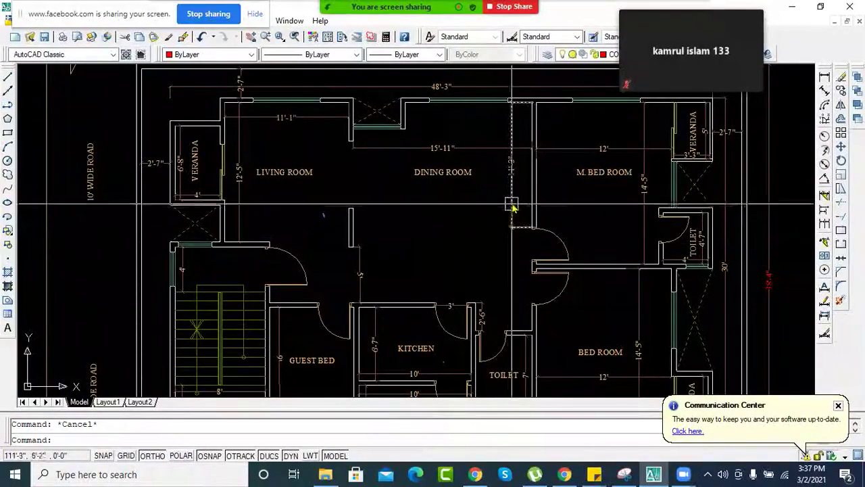
- Examine how the dining room connects to the kitchen, toilet and both bedrooms
left_click(475, 72)
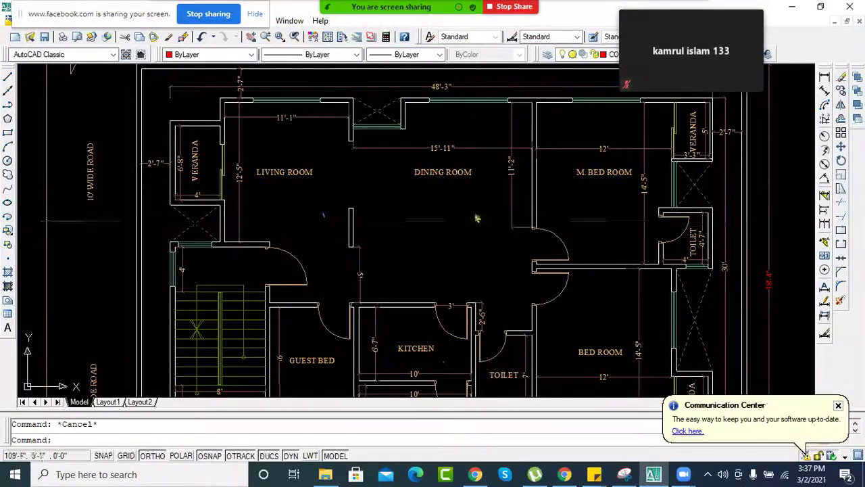
scroll(435, 209, "down", 3)
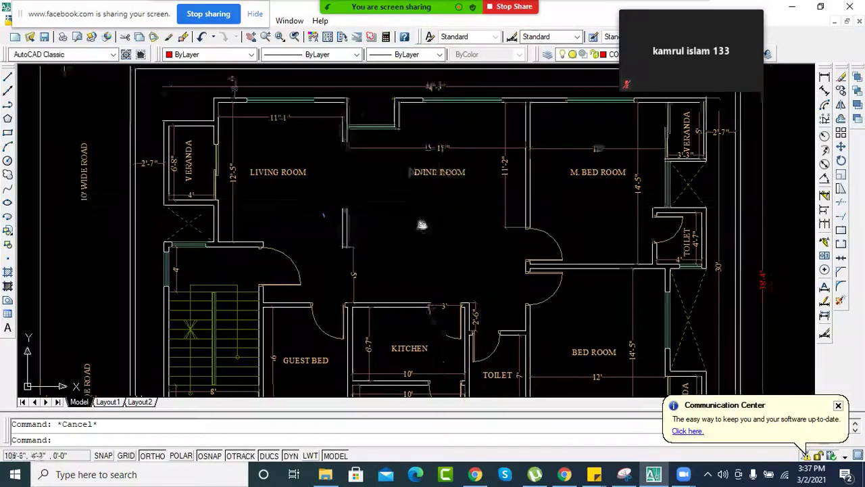
scroll(435, 230, "up", 2)
scroll(436, 230, "up", 1)
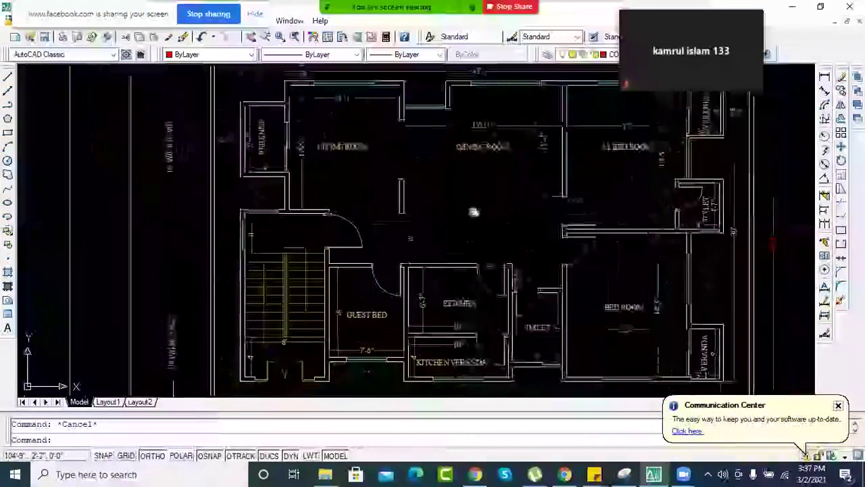
scroll(452, 233, "down", 1)
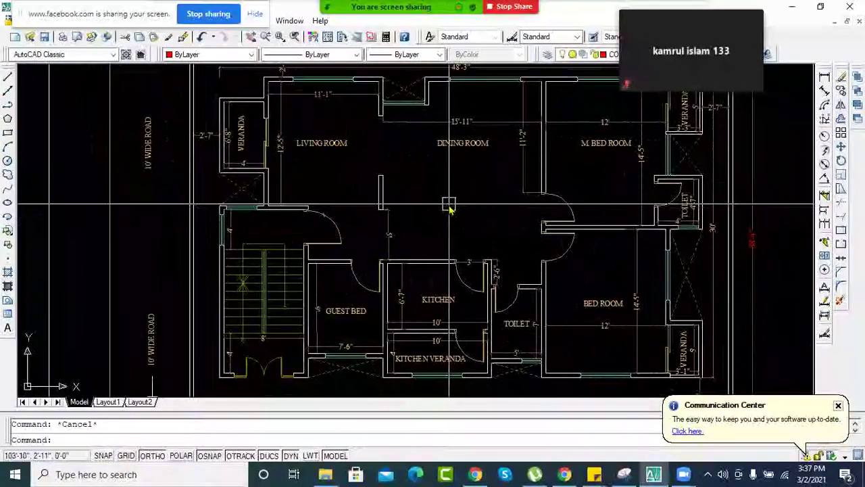
middle_click_drag(450, 206, 416, 208)
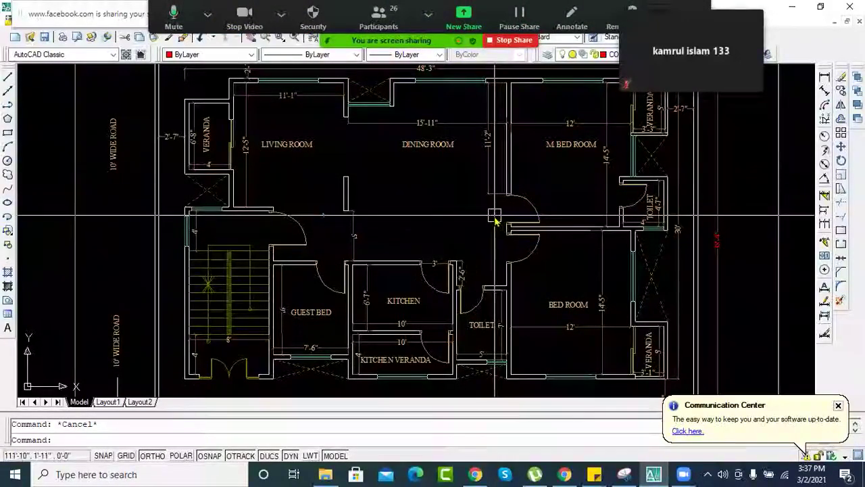
middle_click_drag(428, 196, 386, 183)
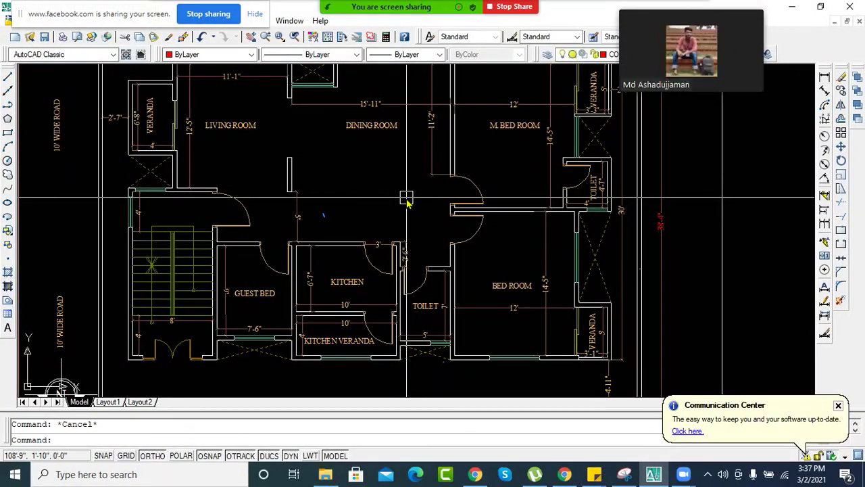
- Examine the kitchen veranda and kitchen with their doors and room dimensions
scroll(365, 265, "up", 5)
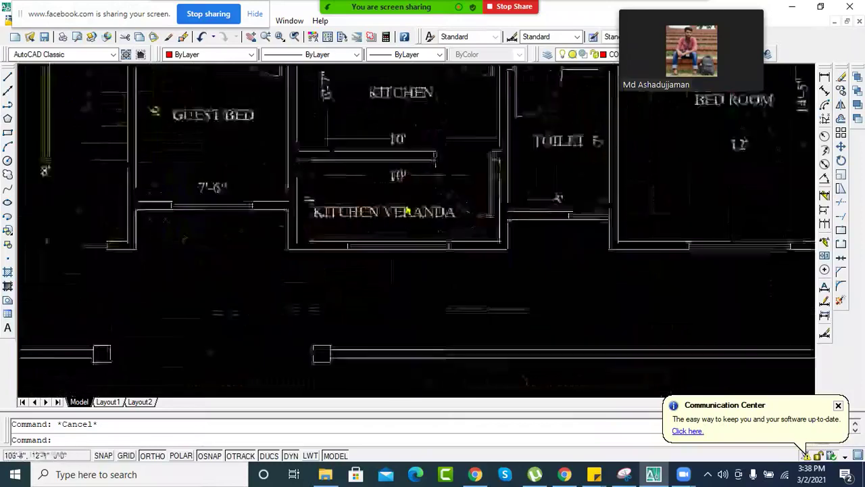
scroll(428, 235, "up", 3)
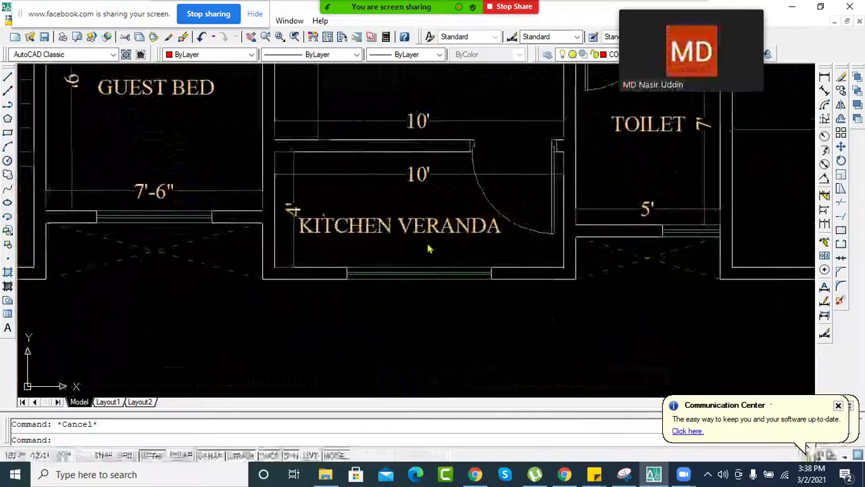
scroll(431, 238, "down", 4)
scroll(431, 245, "up", 1)
middle_click_drag(431, 245, 371, 228)
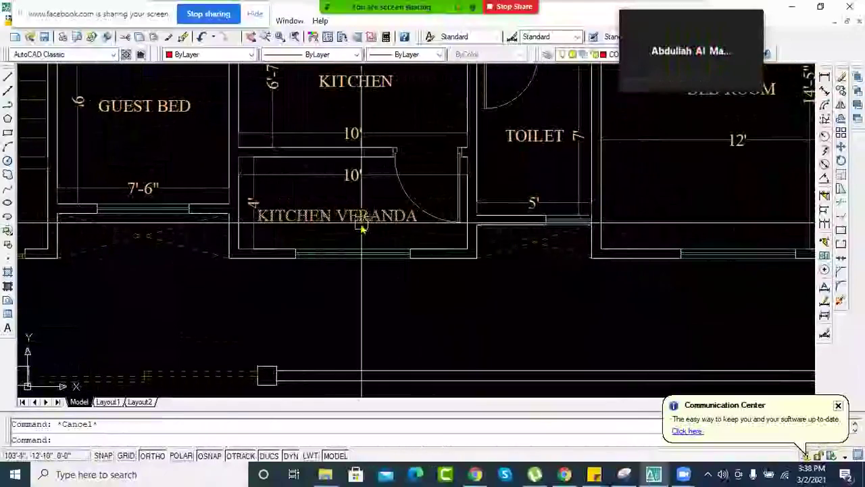
middle_click_drag(298, 107, 333, 205)
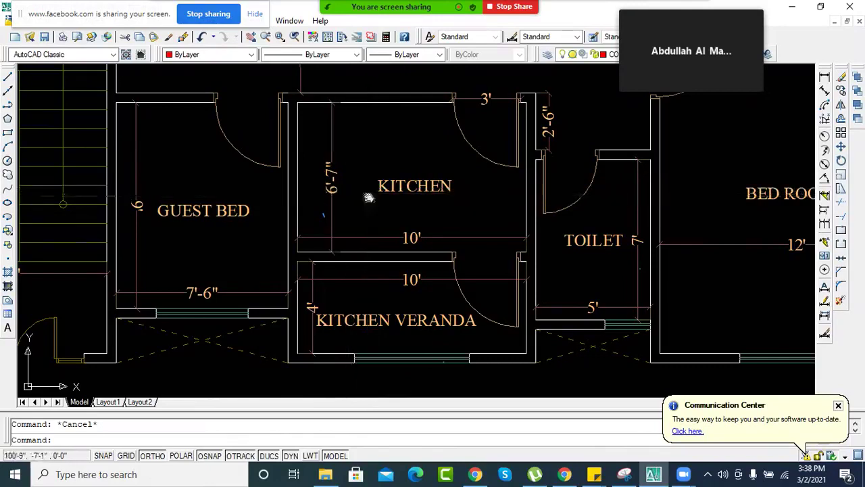
- Examine the kitchen veranda's door, window and dimensions and its connection to the kitchen above it
middle_click_drag(369, 197, 353, 241)
scroll(353, 241, "down", 3)
scroll(419, 234, "up", 4)
middle_click_drag(425, 313, 472, 227)
scroll(383, 238, "up", 2)
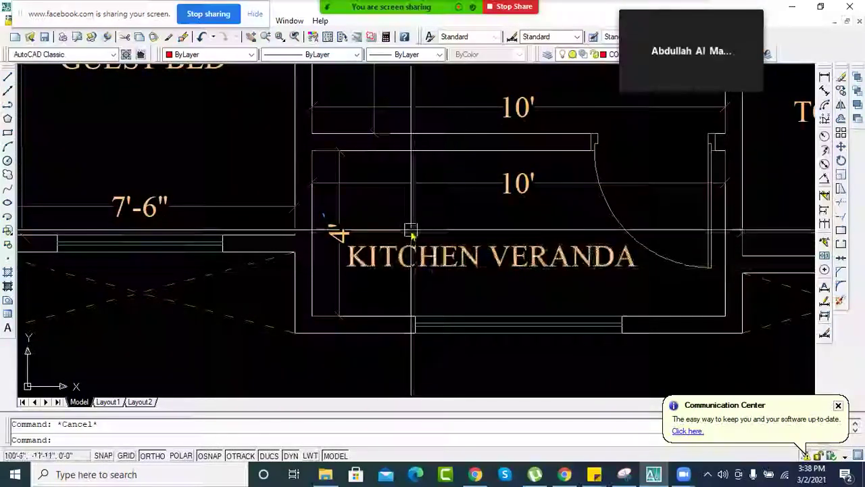
left_click(339, 223)
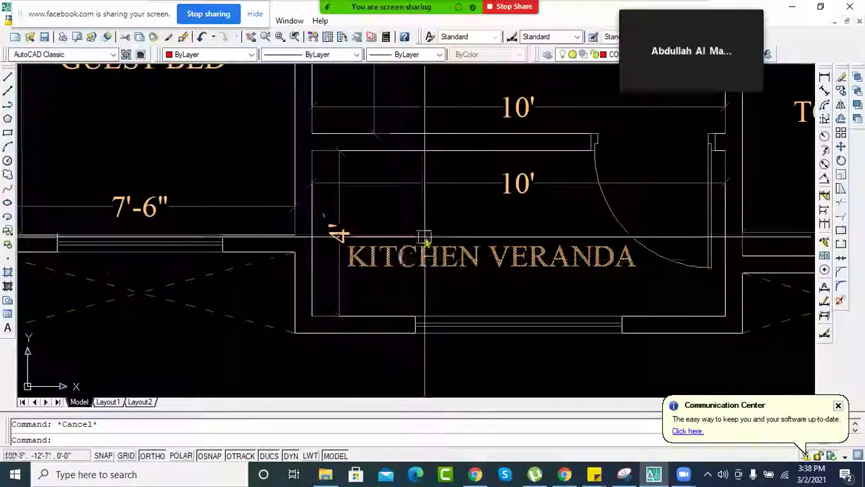
scroll(423, 236, "down", 3)
scroll(442, 252, "up", 2)
middle_click_drag(450, 245, 396, 296)
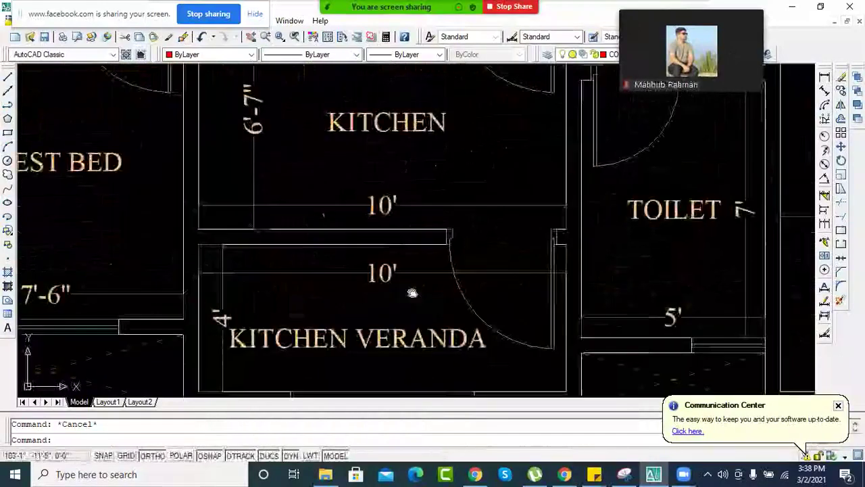
scroll(442, 245, "down", 3)
left_click(442, 244)
key("Escape")
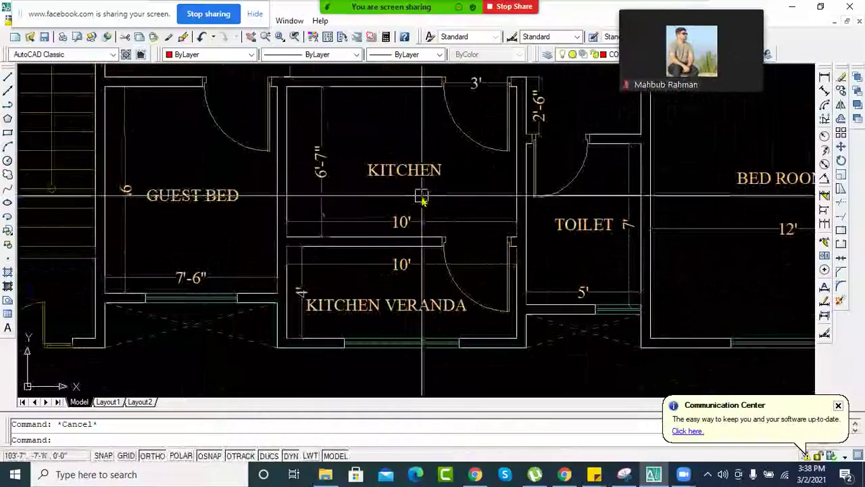
scroll(441, 203, "down", 2)
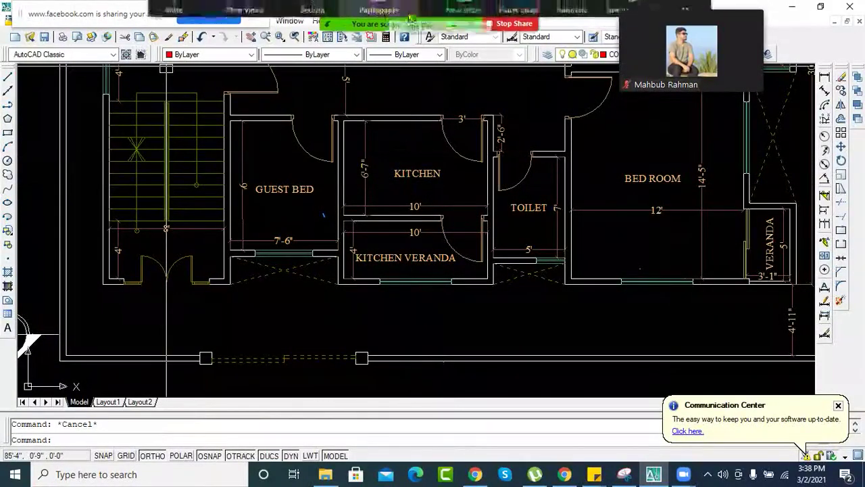
- View the meeting participants as a thumbnail strip and return to the single active-speaker view
left_click(281, 13)
left_click(208, 13)
left_click(281, 13)
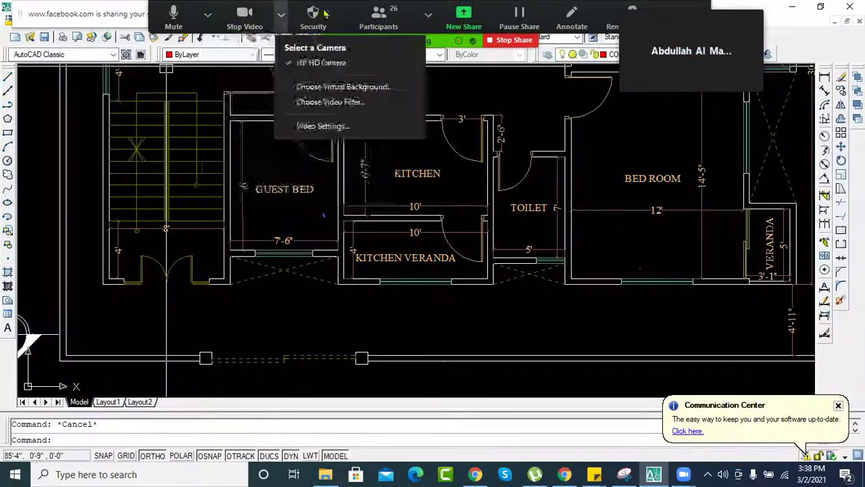
left_click(281, 14)
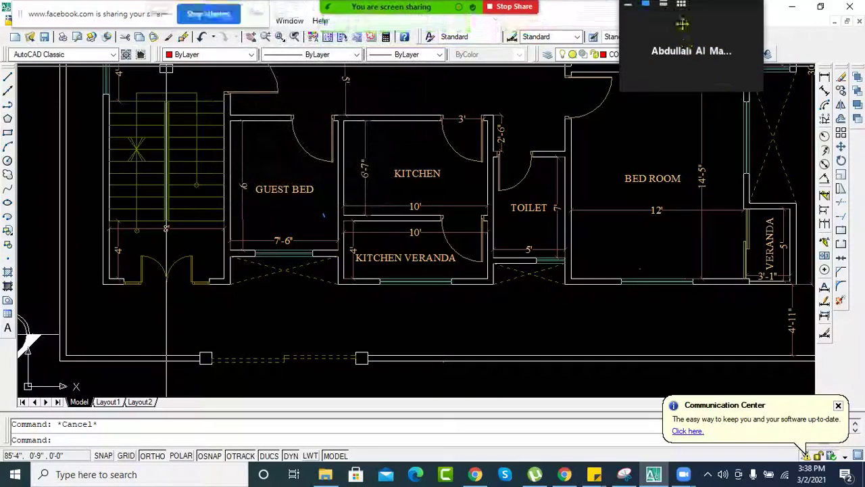
left_click(664, 5)
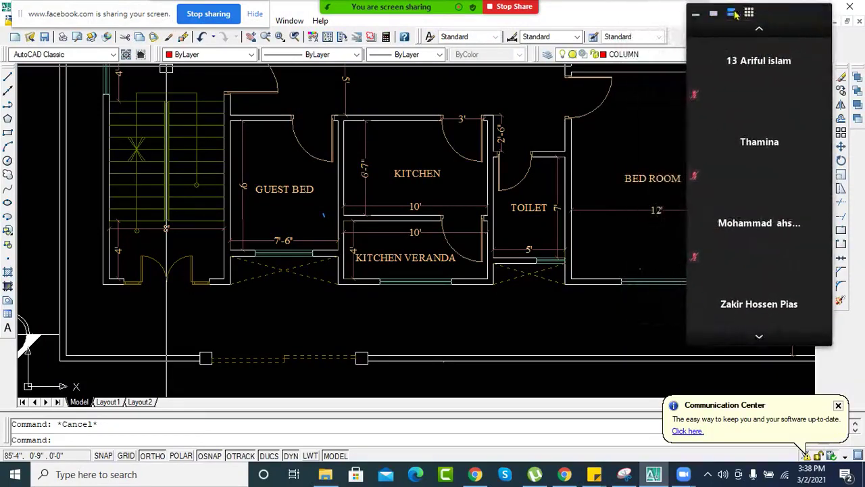
left_click(712, 12)
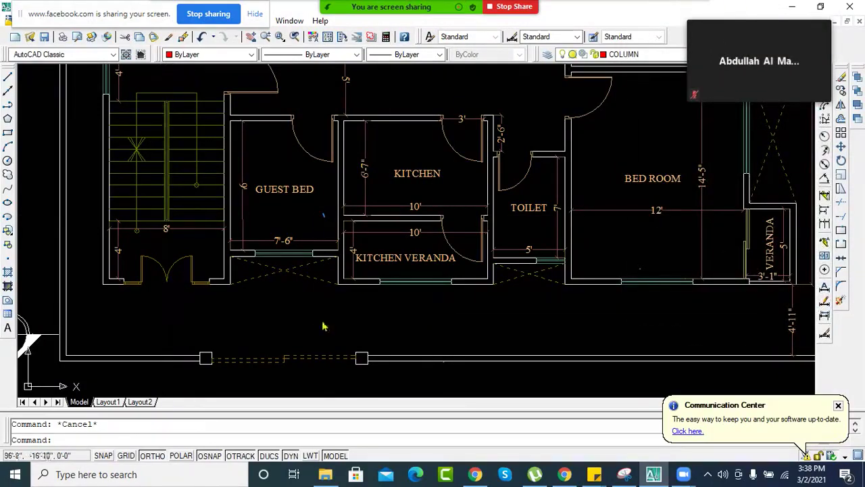
- Examine the guest bedroom's size and door and its position beside the staircase and living room
scroll(316, 223, "up", 4)
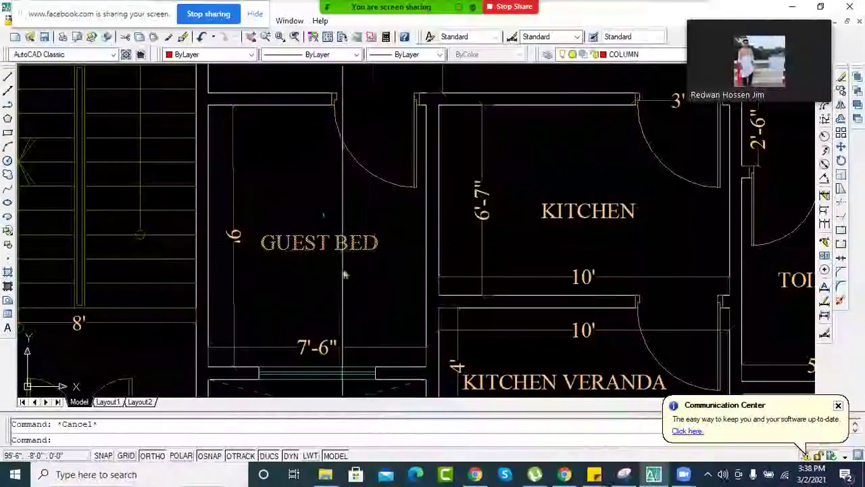
scroll(406, 257, "down", 3)
scroll(475, 220, "up", 2)
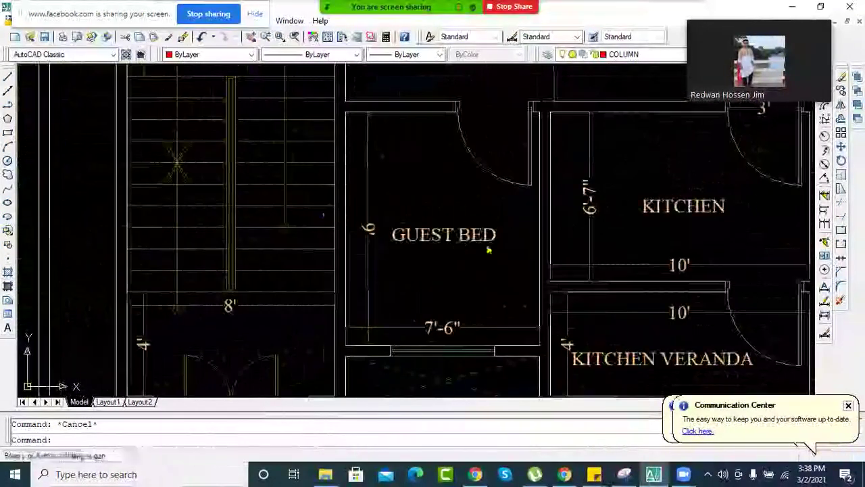
middle_click_drag(379, 226, 479, 225)
scroll(406, 244, "down", 3)
middle_click_drag(379, 257, 512, 307)
scroll(511, 307, "down", 3)
scroll(453, 313, "up", 3)
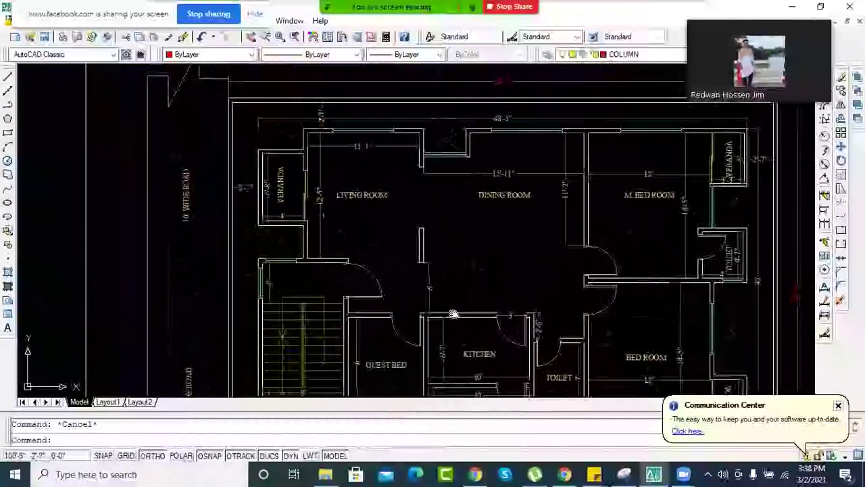
scroll(409, 223, "down", 1)
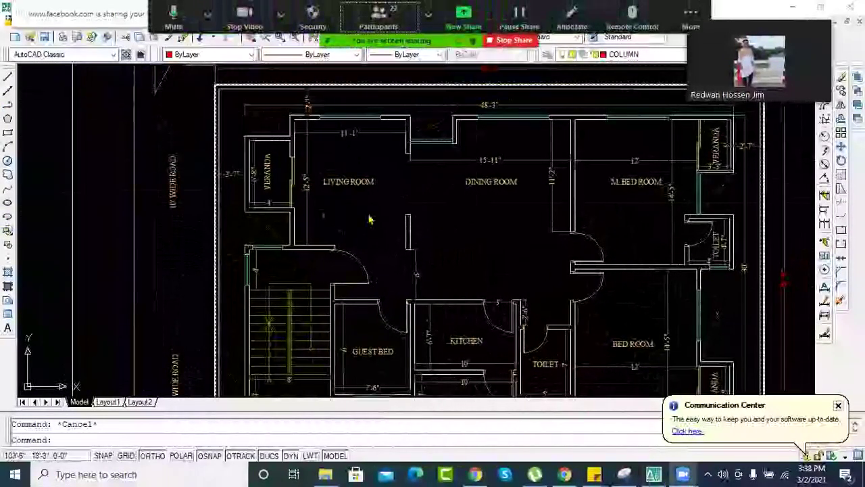
- Examine the living room, its veranda and the partition wall separating it from the dining room
scroll(354, 189, "up", 3)
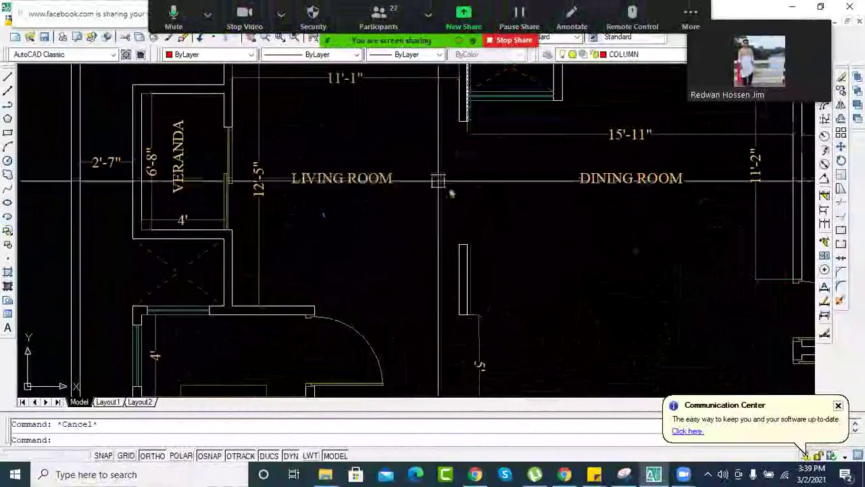
middle_click_drag(390, 250, 423, 318)
middle_click_drag(430, 277, 457, 212)
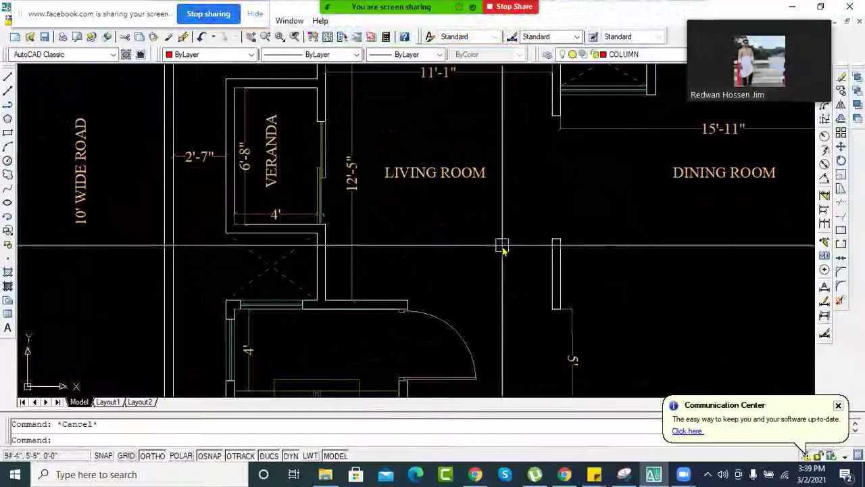
scroll(514, 265, "down", 2)
scroll(514, 265, "up", 2)
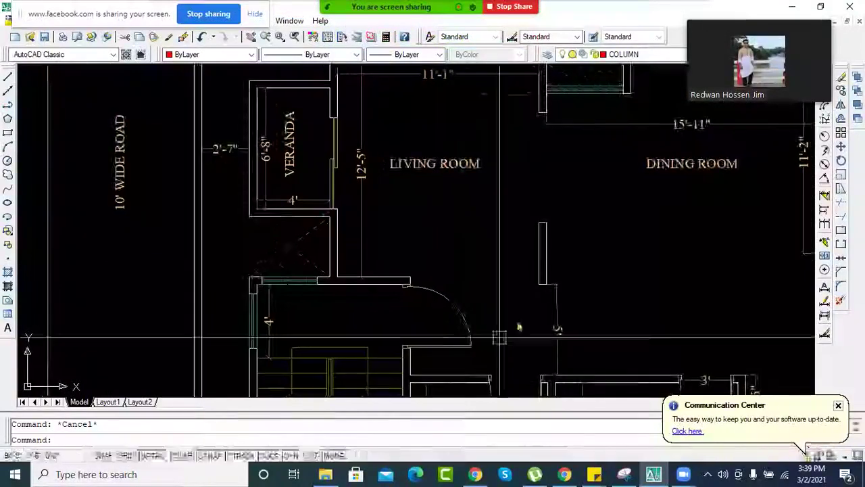
middle_click_drag(514, 240, 519, 270)
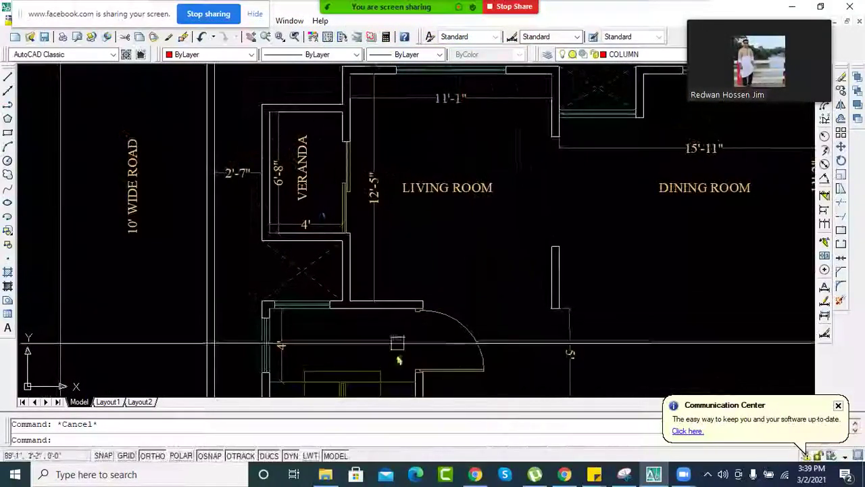
middle_click_drag(488, 227, 496, 248)
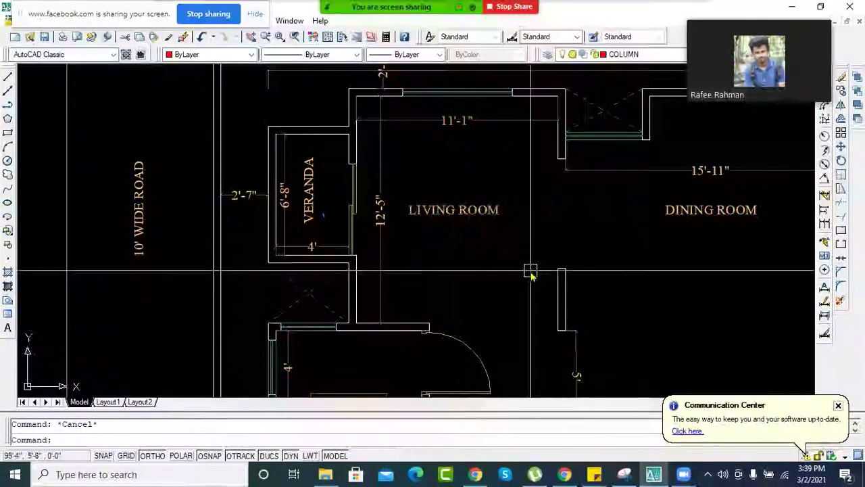
middle_click_drag(526, 262, 484, 251)
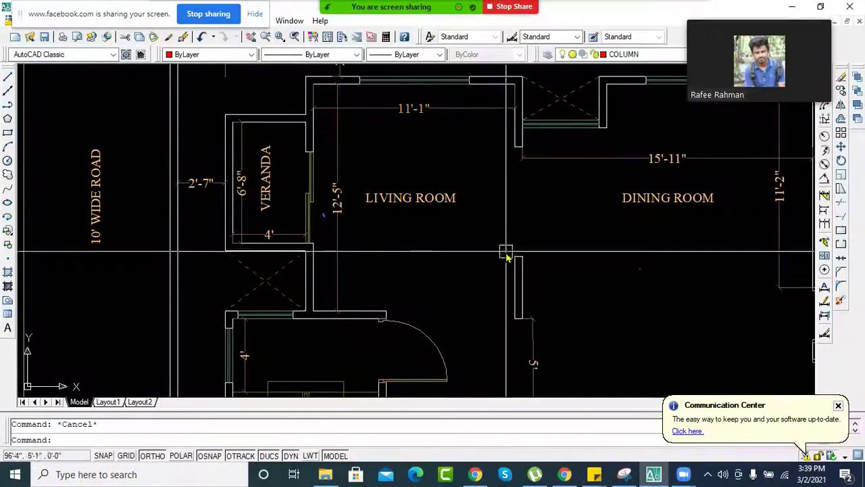
middle_click_drag(466, 228, 430, 234)
scroll(430, 234, "down", 3)
scroll(405, 243, "up", 4)
middle_click_drag(359, 252, 533, 243)
middle_click_drag(554, 293, 521, 228)
scroll(423, 230, "down", 2)
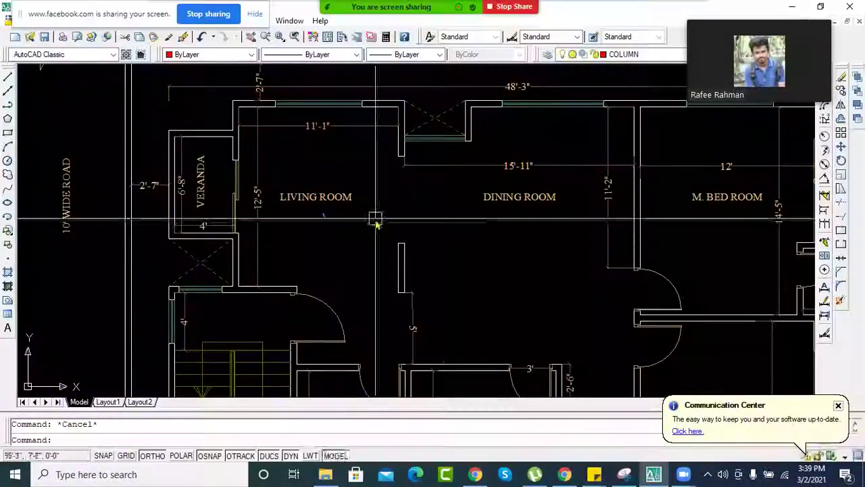
- Examine the guest bedroom's door, window and room dimensions in close-up
middle_click_drag(448, 248, 497, 142)
middle_click_drag(390, 326, 425, 245)
scroll(425, 245, "up", 3)
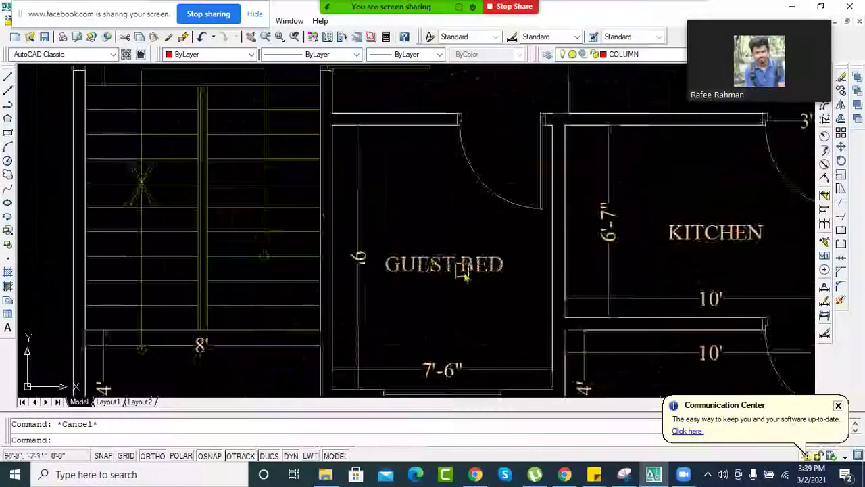
middle_click_drag(473, 267, 486, 224)
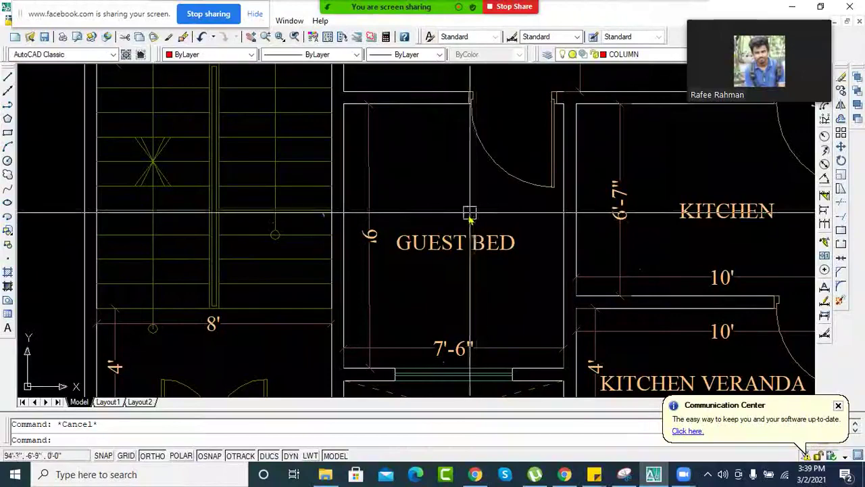
middle_click_drag(468, 216, 414, 229)
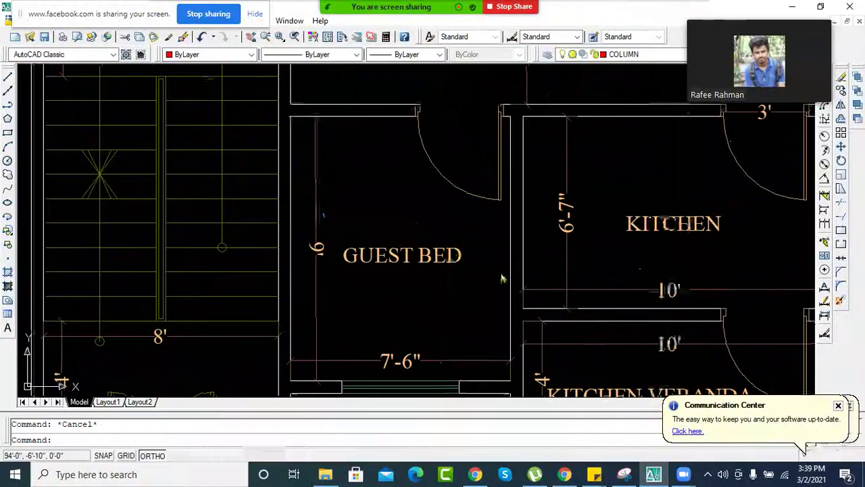
scroll(502, 278, "down", 5)
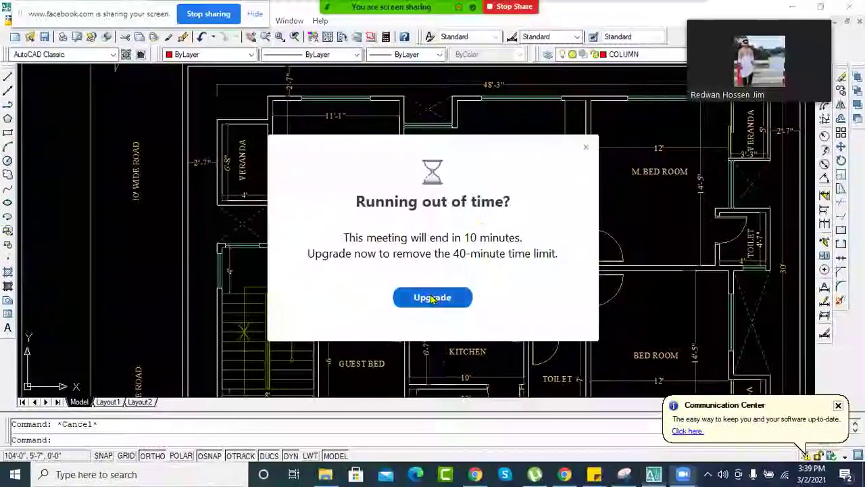
- Choose to upgrade in the meeting's time-limit notice
left_click(433, 298)
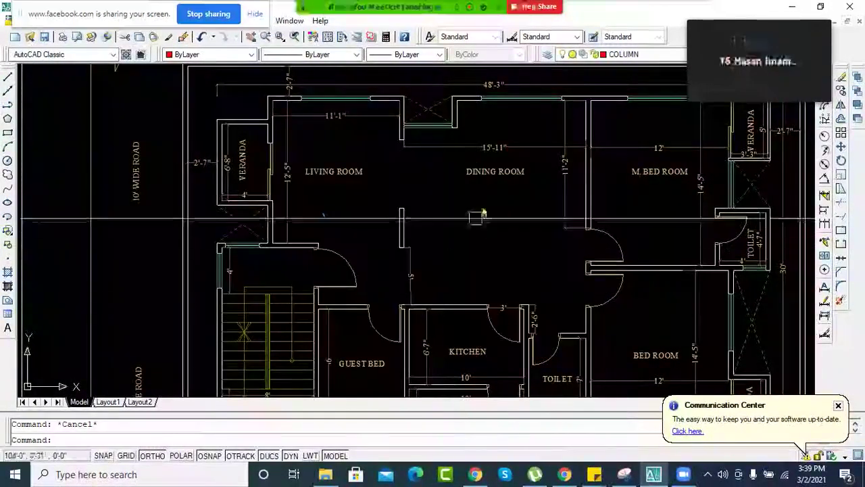
- Delete the 5' dimension at the passage between the partition wall and the kitchen wall
scroll(477, 232, "up", 2)
scroll(493, 216, "up", 1)
scroll(516, 203, "down", 1)
scroll(433, 237, "up", 3)
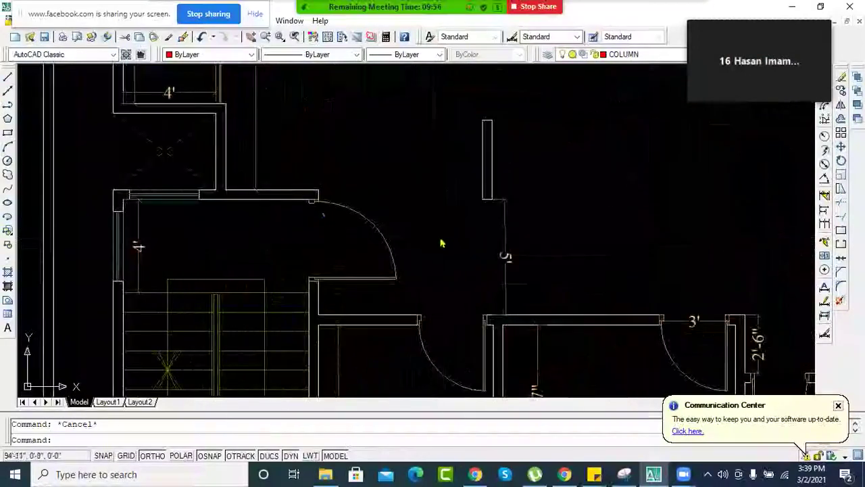
scroll(423, 185, "down", 1)
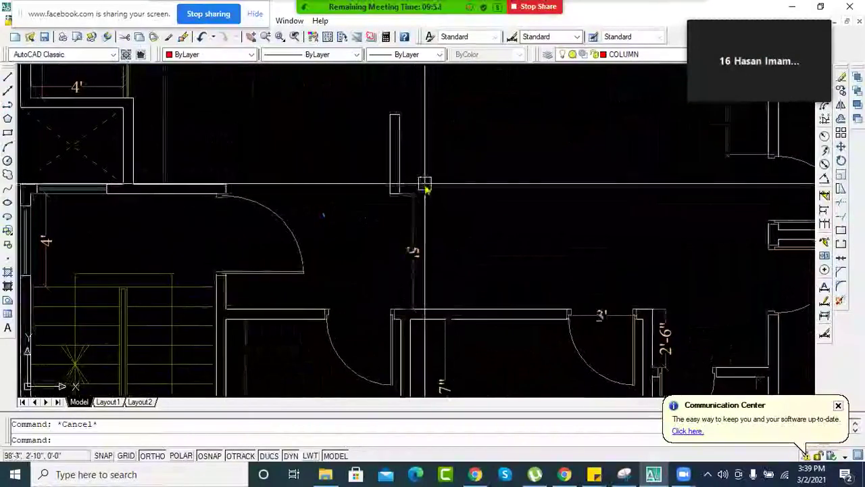
scroll(425, 203, "down", 2)
scroll(457, 211, "up", 2)
left_click(457, 211)
left_click(399, 227)
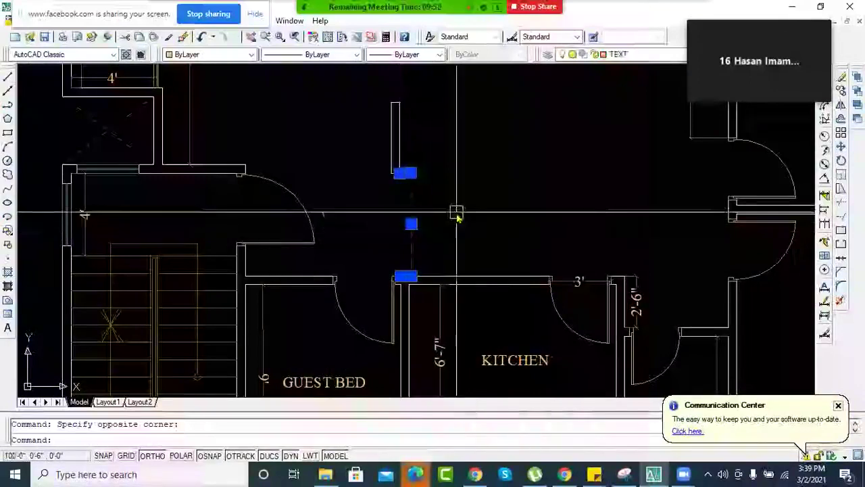
key("Delete")
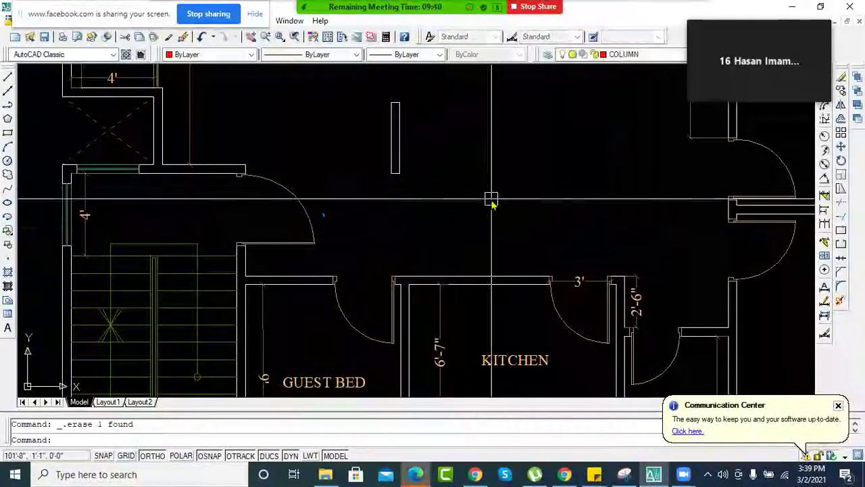
- Examine the door openings and wall offset dimension where the passage meets the kitchen and toilet
middle_click_drag(227, 209, 249, 202)
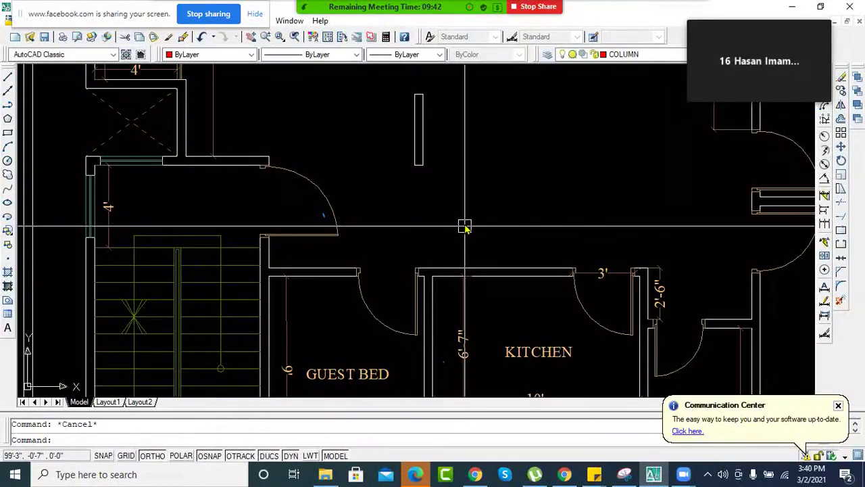
middle_click_drag(471, 275, 361, 201)
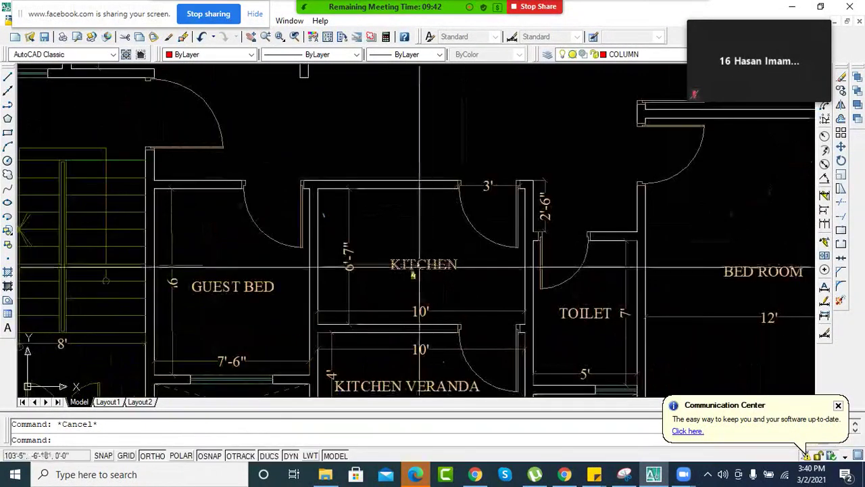
scroll(462, 214, "up", 2)
scroll(462, 214, "up", 3)
scroll(433, 202, "down", 2)
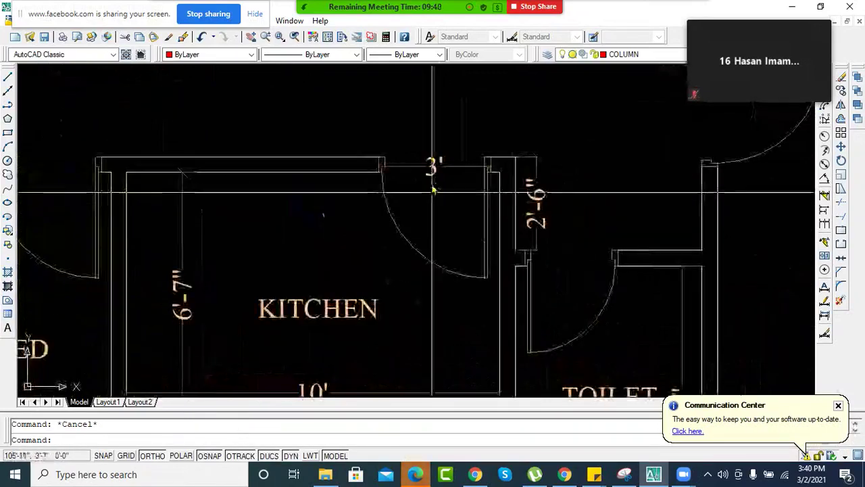
mouse_move(433, 183)
middle_mouse_down()
mouse_move(468, 163)
mouse_move(396, 194)
mouse_move(375, 166)
middle_mouse_up()
scroll(467, 162, "down", 2)
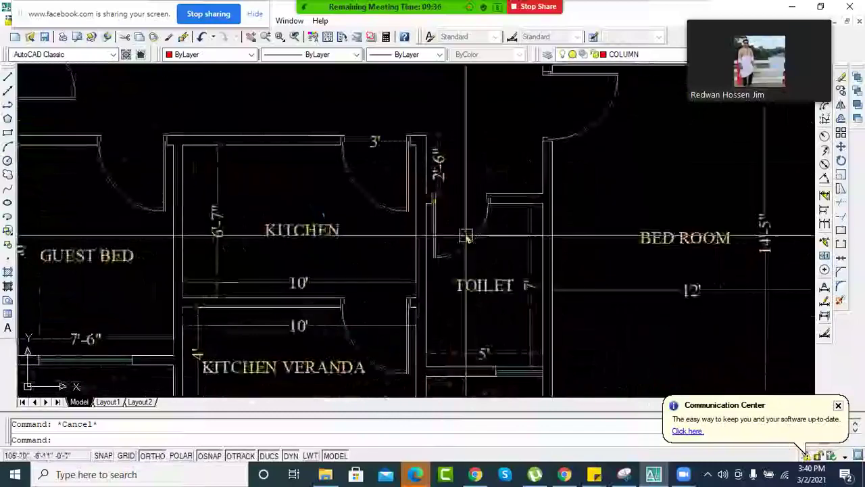
scroll(477, 223, "up", 2)
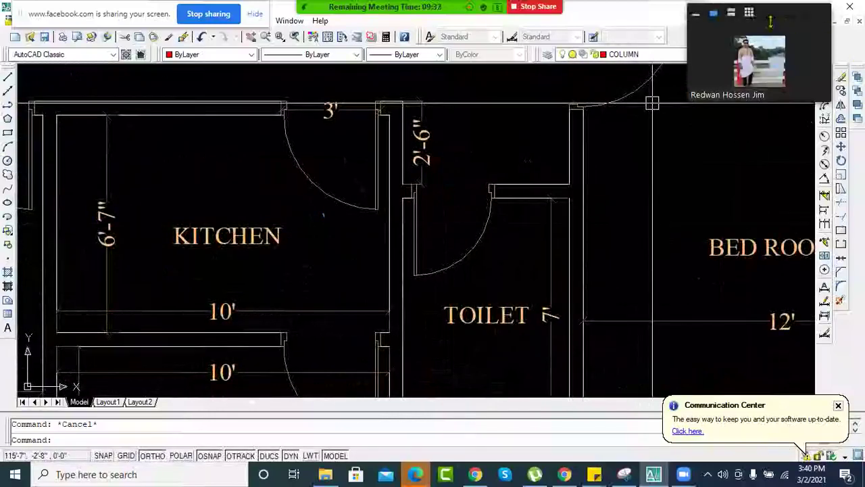
- Move the floating participant video panel clear of the drawing's modify and dimension tools
left_click_drag(765, 21, 723, 15)
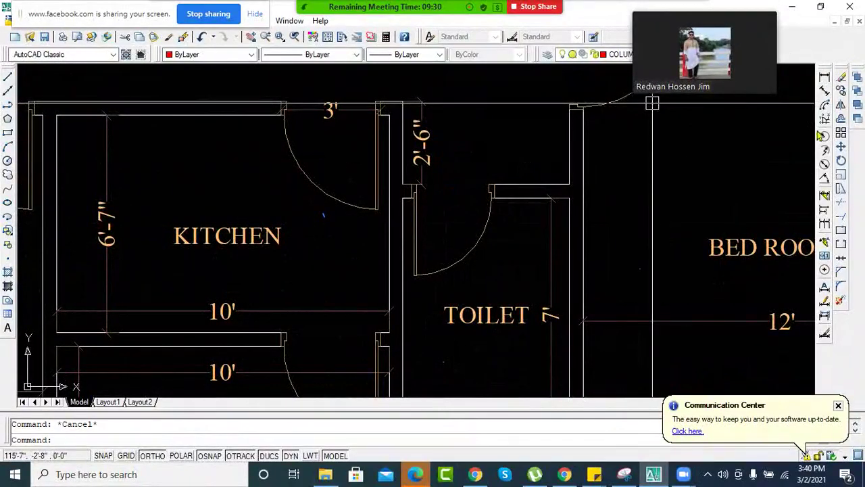
- Add an aligned dimension across the toilet's door opening off the passage beside the kitchen
left_click(824, 92)
scroll(419, 186, "up", 5)
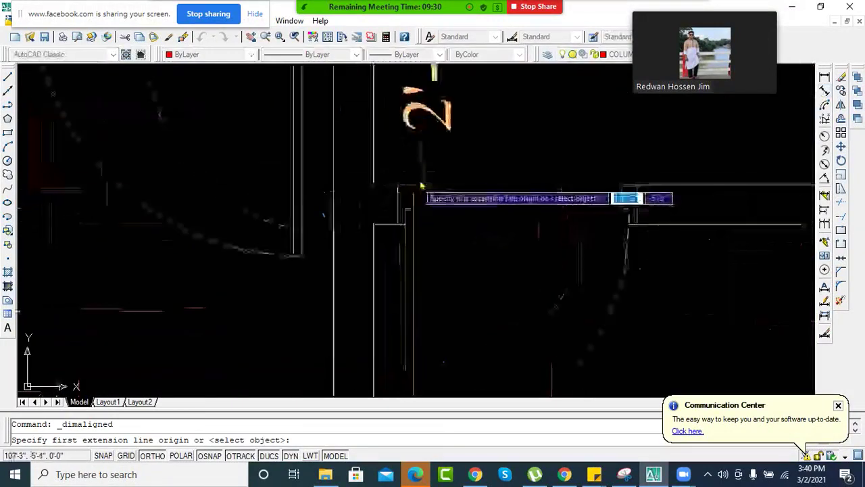
left_click(640, 188)
left_click(574, 195)
scroll(577, 211, "down", 6)
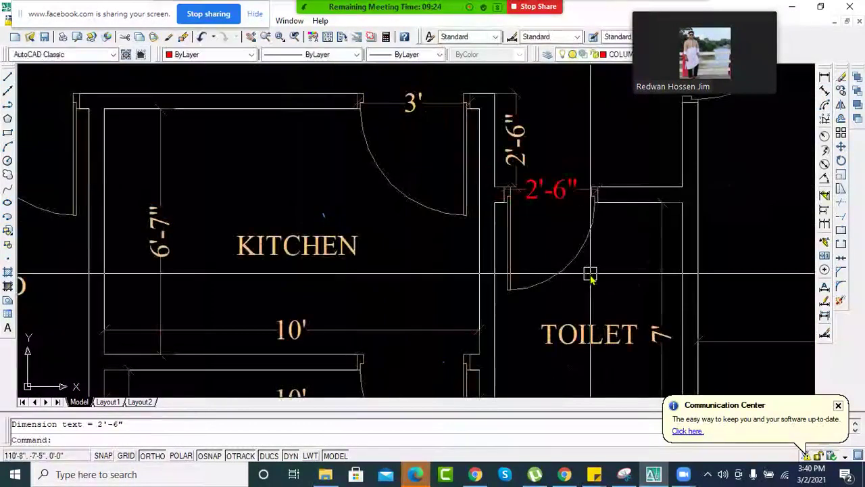
- Add an aligned dimension across the BED ROOM's door opening, placed on the dining room side
scroll(478, 242, "up", 6)
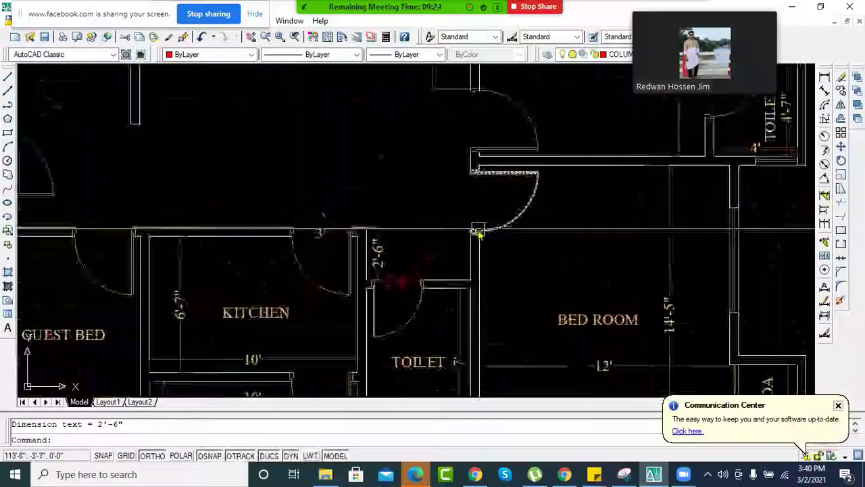
key("Return")
left_click(448, 249)
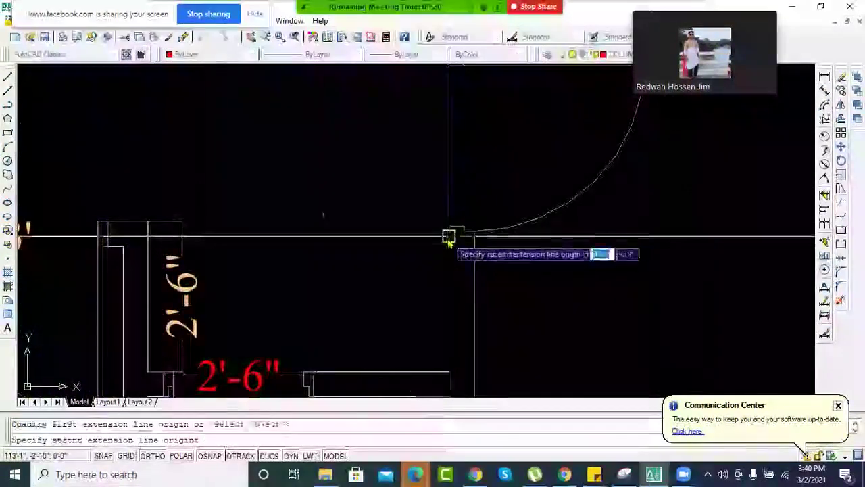
mouse_move(450, 121)
middle_mouse_down()
mouse_move(474, 226)
mouse_move(526, 279)
mouse_move(525, 264)
middle_mouse_up()
left_click(477, 162)
left_click(452, 217)
scroll(525, 264, "down", 5)
- Examine the M. BED ROOM with its doors, attached toilet and veranda, and the adjoining dining room
scroll(579, 268, "up", 3)
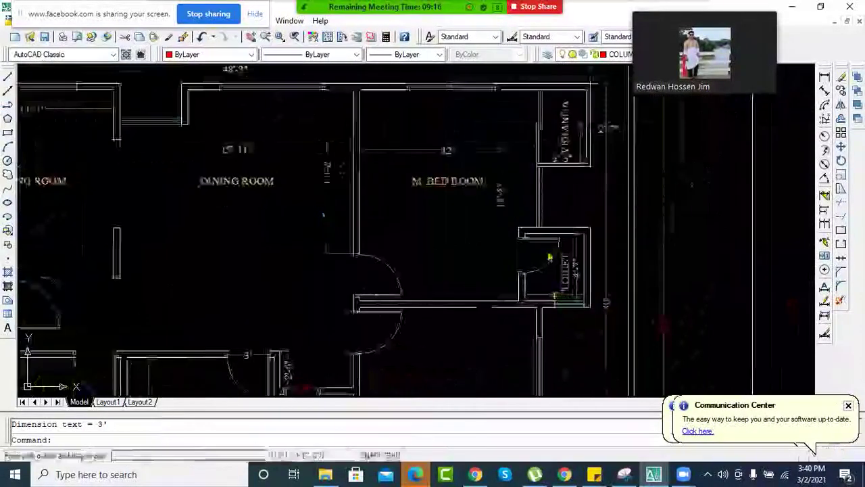
middle_click_drag(532, 265, 524, 298)
middle_click_drag(527, 223, 581, 291)
middle_click_drag(573, 230, 574, 267)
middle_click_drag(604, 176, 598, 257)
scroll(595, 257, "up", 1)
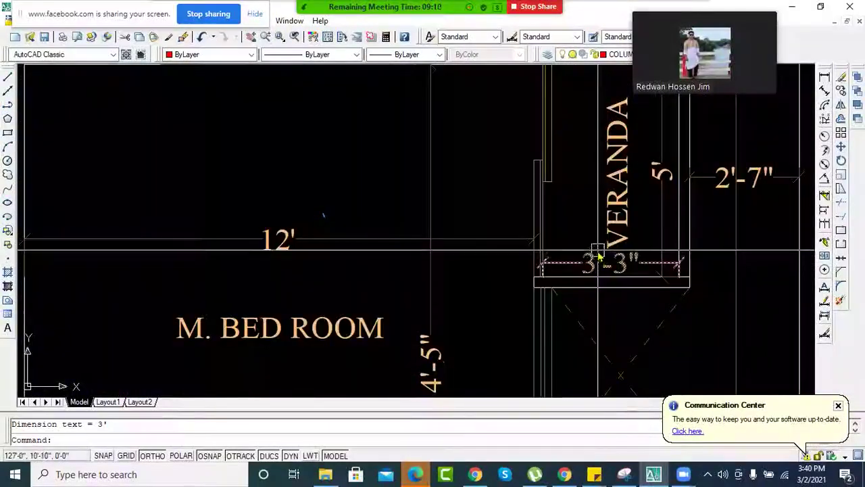
scroll(521, 254, "down", 4)
scroll(513, 292, "up", 1)
middle_click_drag(511, 292, 525, 235)
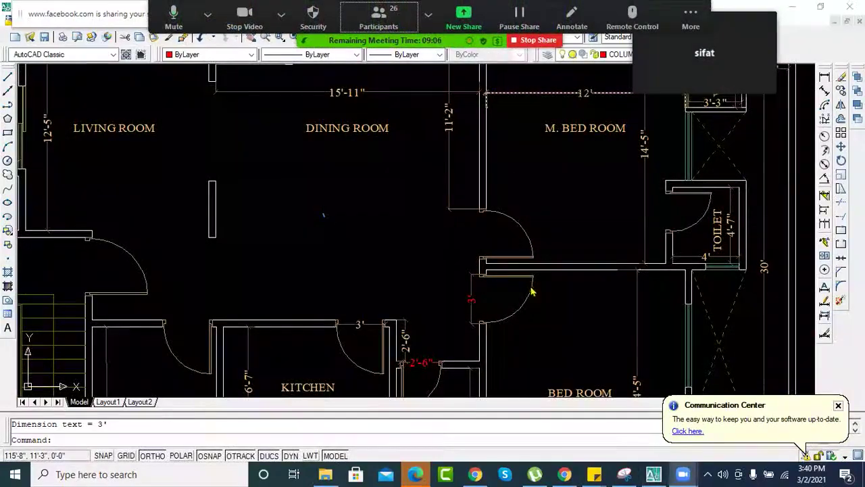
middle_click_drag(567, 233, 543, 266)
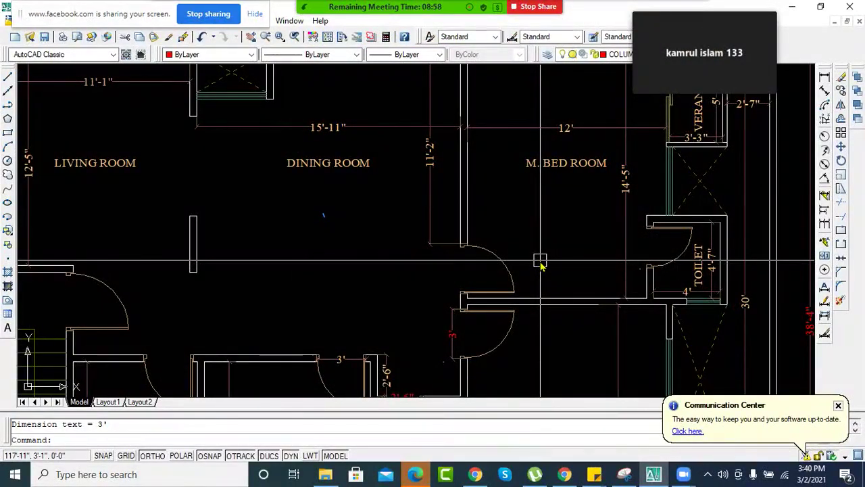
- Examine the windows in the outer walls of the living, dining and bed rooms, guest bed, kitchen veranda and toilet
middle_click_drag(518, 225, 480, 284)
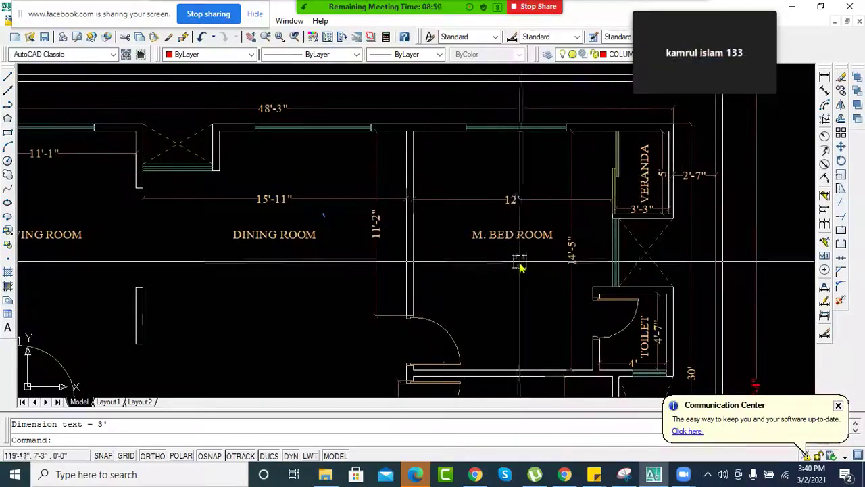
middle_click_drag(528, 266, 606, 350)
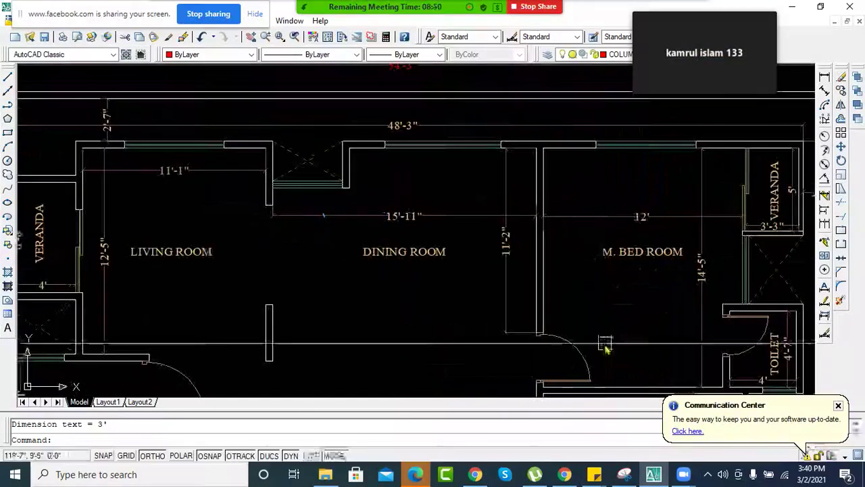
middle_click_drag(312, 257, 450, 248)
scroll(335, 181, "up", 3)
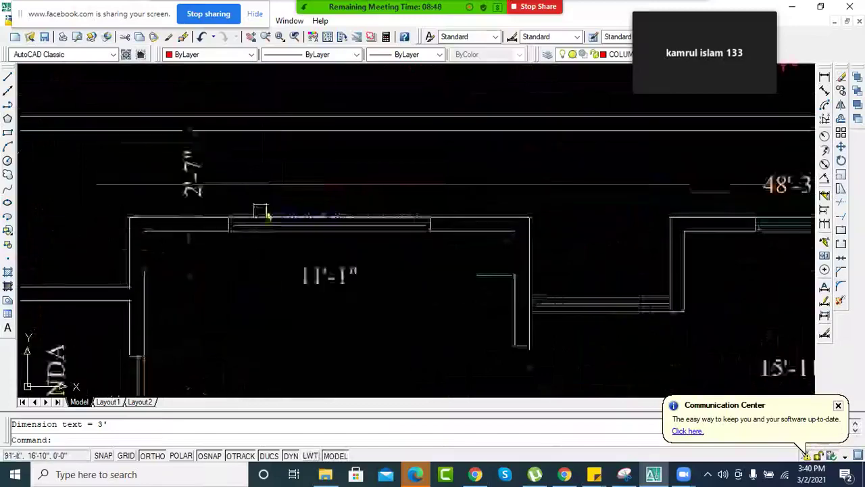
scroll(443, 190, "down", 2)
scroll(400, 218, "up", 4)
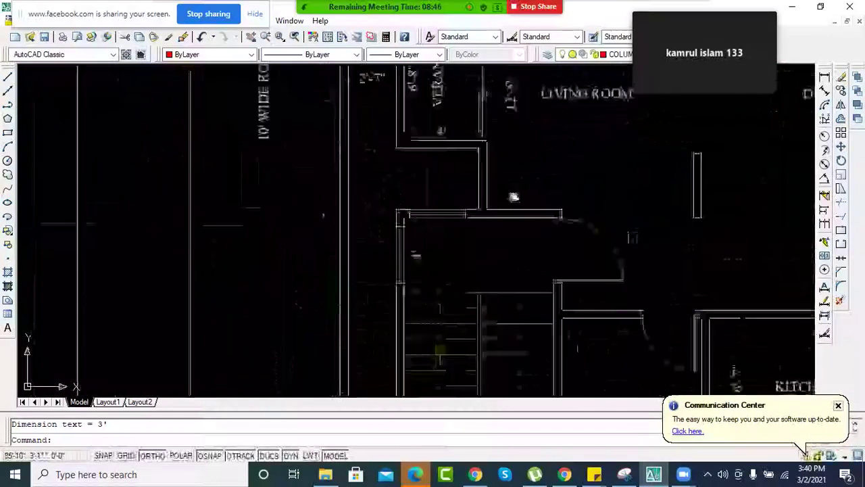
scroll(510, 204, "down", 3)
scroll(385, 253, "up", 3)
scroll(384, 253, "down", 3)
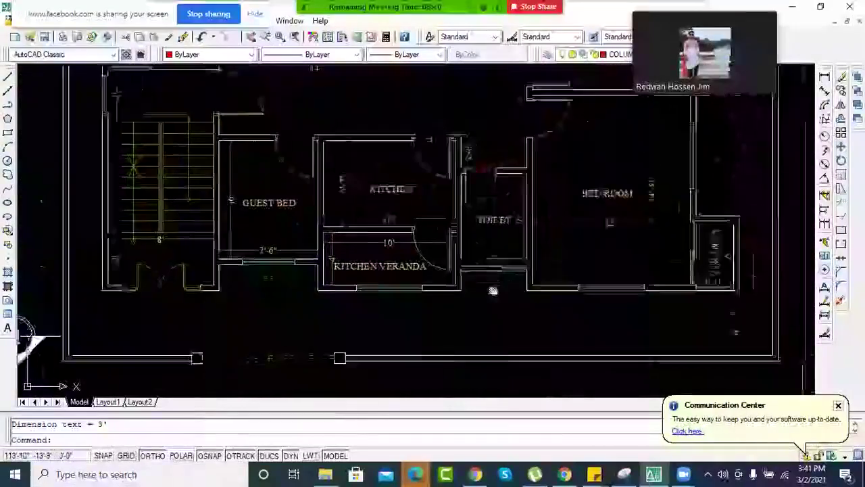
scroll(498, 318, "up", 3)
middle_click_drag(356, 302, 641, 295)
scroll(434, 302, "up", 2)
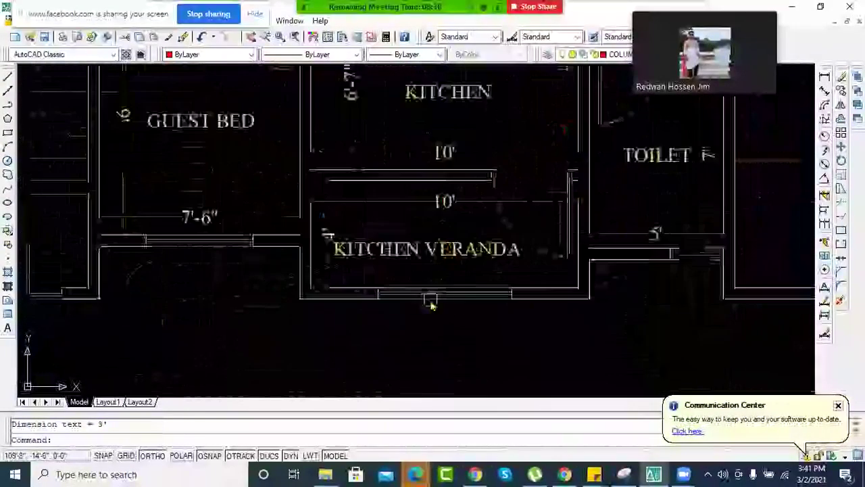
scroll(540, 308, "down", 4)
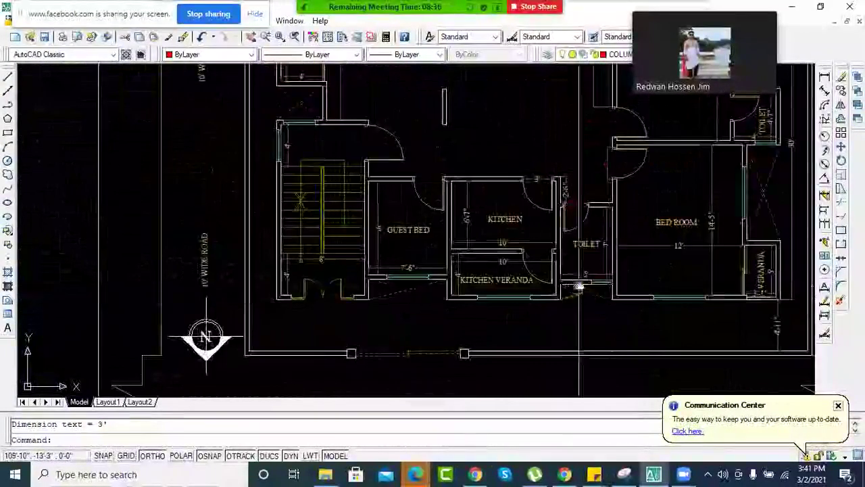
scroll(574, 284, "up", 1)
middle_click_drag(648, 230, 532, 244)
middle_click_drag(588, 240, 497, 346)
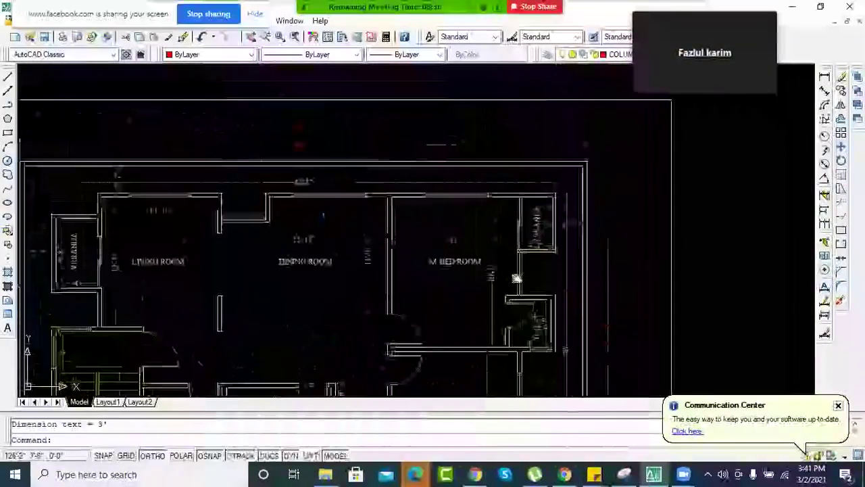
- Add an aligned dimension along the sliding door opening between the M. BED ROOM and its veranda
scroll(534, 203, "up", 3)
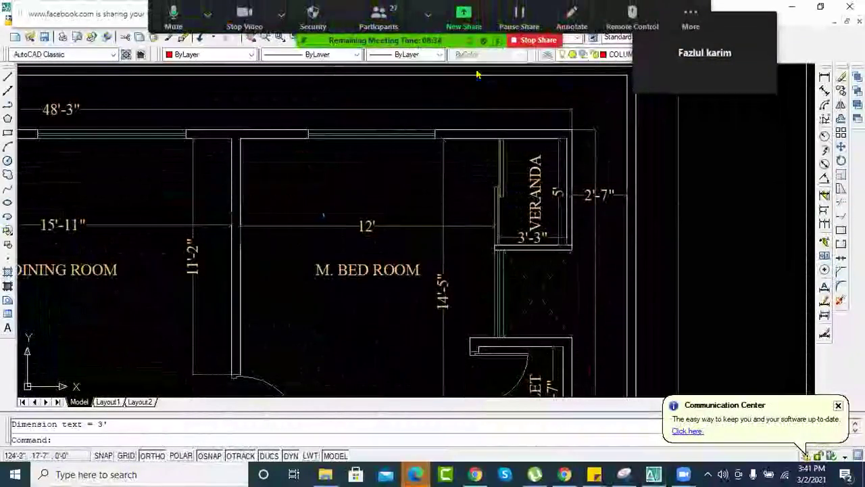
left_click(825, 93)
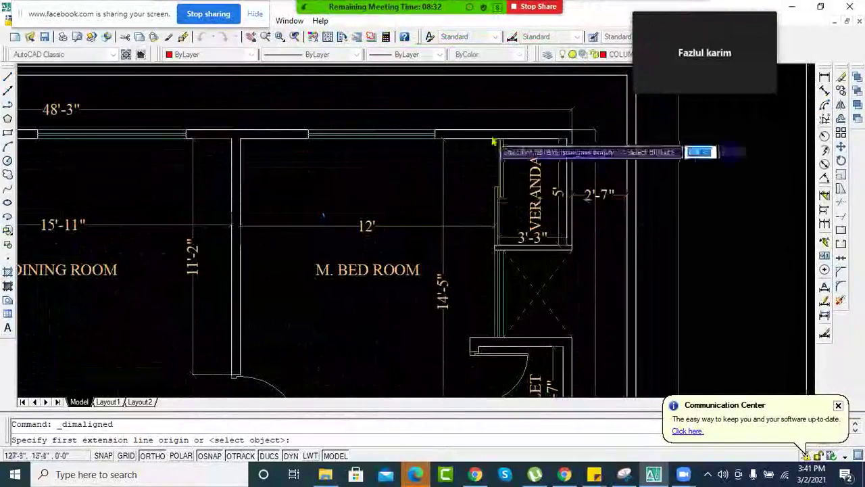
scroll(517, 139, "up", 3)
left_click(513, 144)
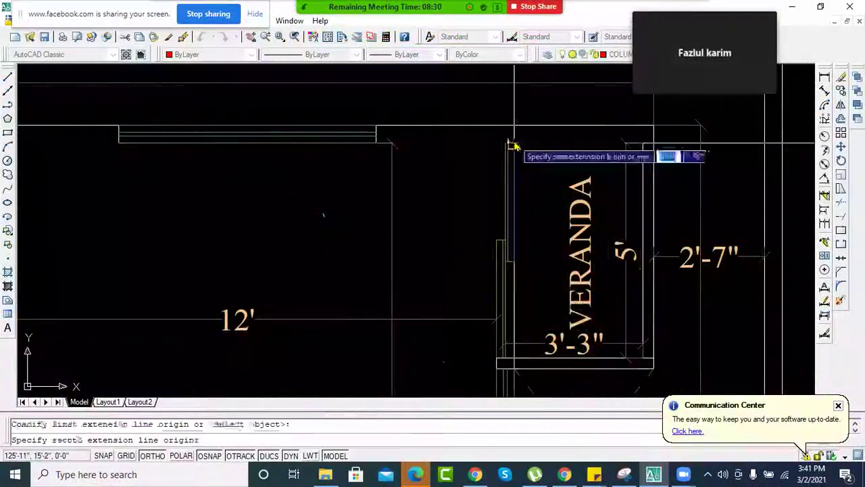
left_click(514, 359)
scroll(573, 256, "down", 2)
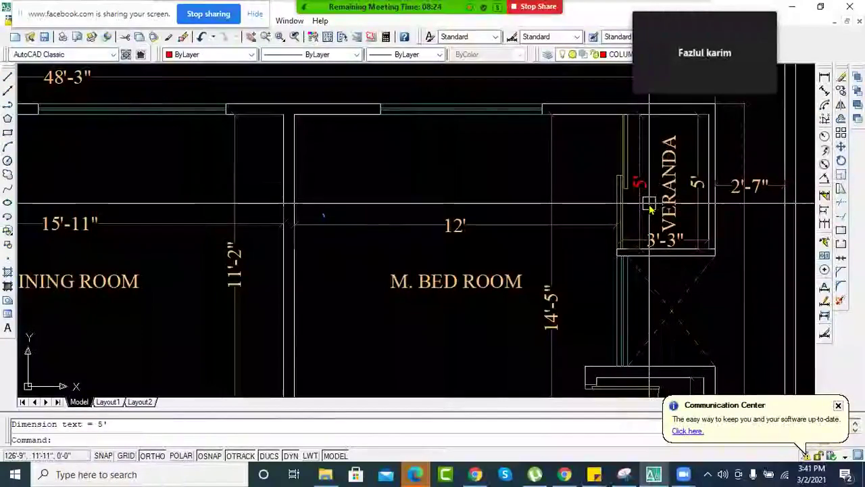
- Review the overall floor plan layout around the M. BED ROOM, its veranda and the neighbouring rooms
scroll(648, 209, "down", 2)
mouse_move(647, 210)
middle_mouse_down()
mouse_move(463, 193)
mouse_move(489, 227)
middle_mouse_up()
mouse_move(415, 222)
middle_mouse_down()
mouse_move(410, 251)
mouse_move(406, 196)
mouse_move(425, 222)
mouse_move(417, 176)
middle_mouse_up()
scroll(406, 196, "down", 2)
scroll(379, 212, "up", 3)
scroll(403, 300, "up", 2)
scroll(378, 284, "down", 3)
middle_click_drag(502, 187, 340, 270)
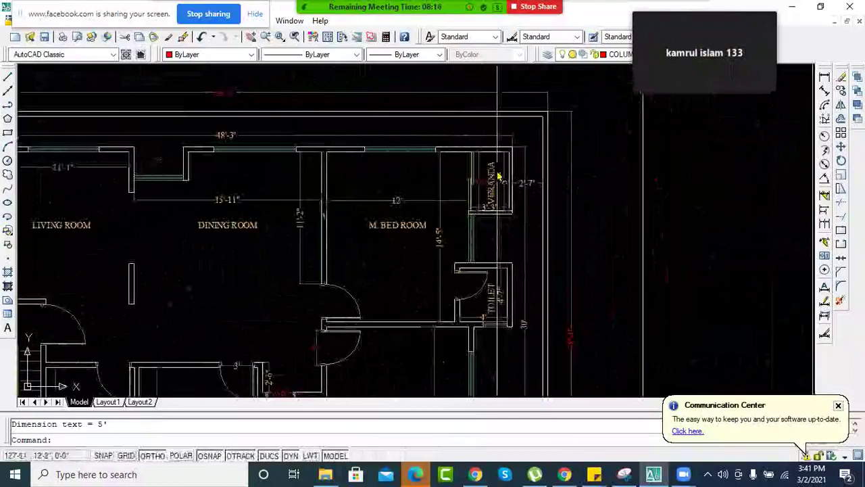
- Delete the red 5' dimension beside the sliding door in the M. BED ROOM's veranda
scroll(541, 203, "up", 3)
left_click(459, 200)
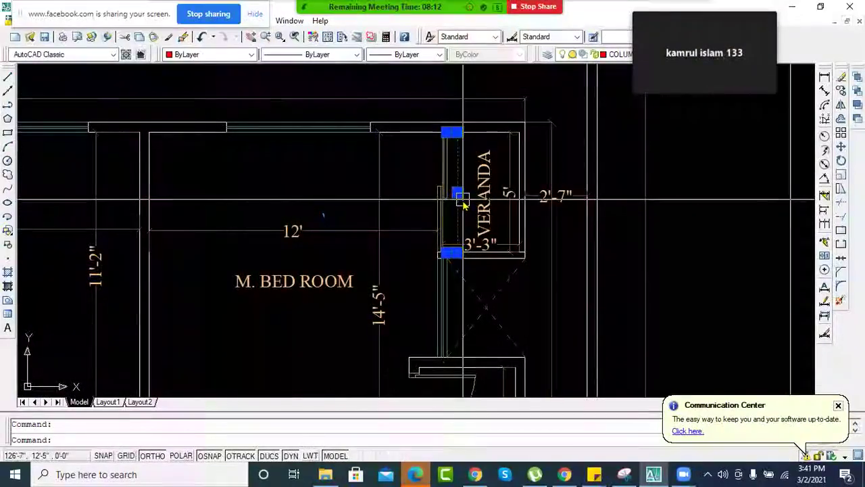
scroll(511, 239, "down", 2)
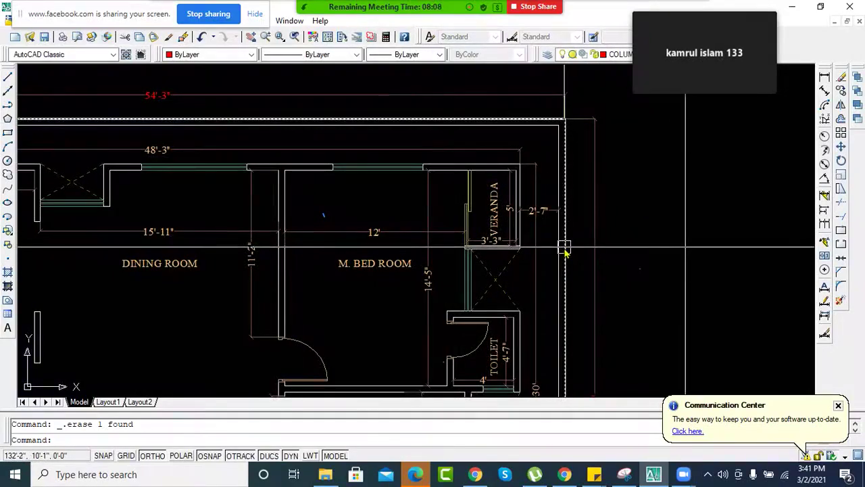
scroll(505, 270, "down", 4)
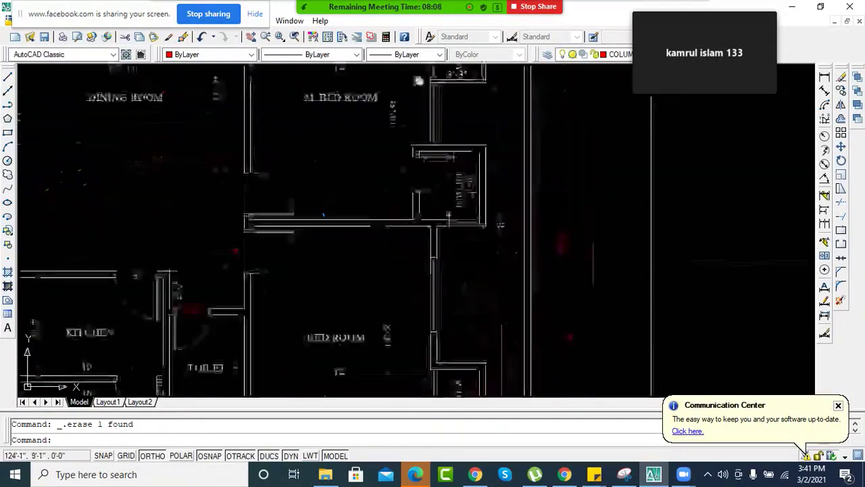
scroll(443, 217, "up", 2)
scroll(442, 216, "up", 4)
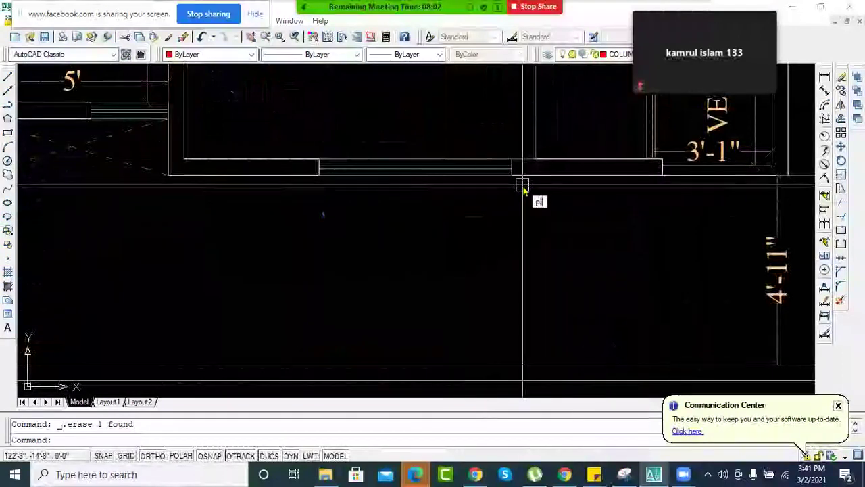
scroll(531, 188, "up", 1)
left_click(500, 165)
key("Escape")
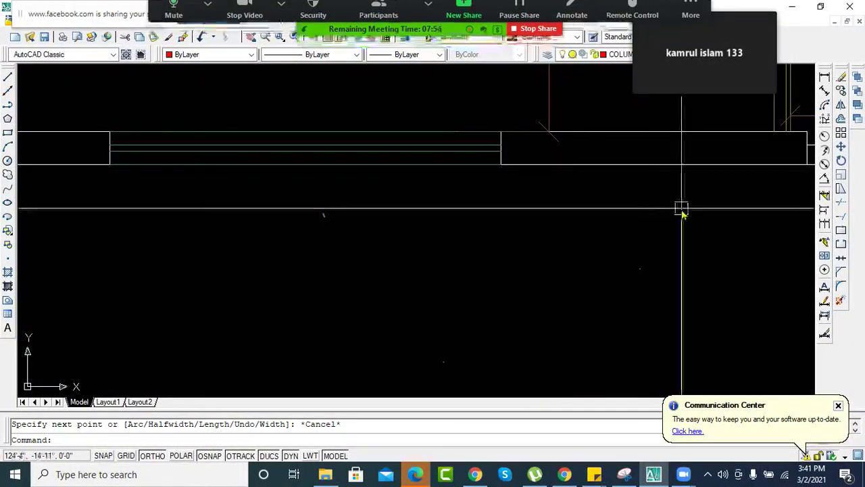
- Draw a polyline from the lower BED ROOM window's right outer corner: 1'-1" along the wall, 1'-3" outward, and back parallel past the window's left end
scroll(404, 192, "down", 2)
scroll(426, 237, "up", 3)
scroll(486, 257, "down", 1)
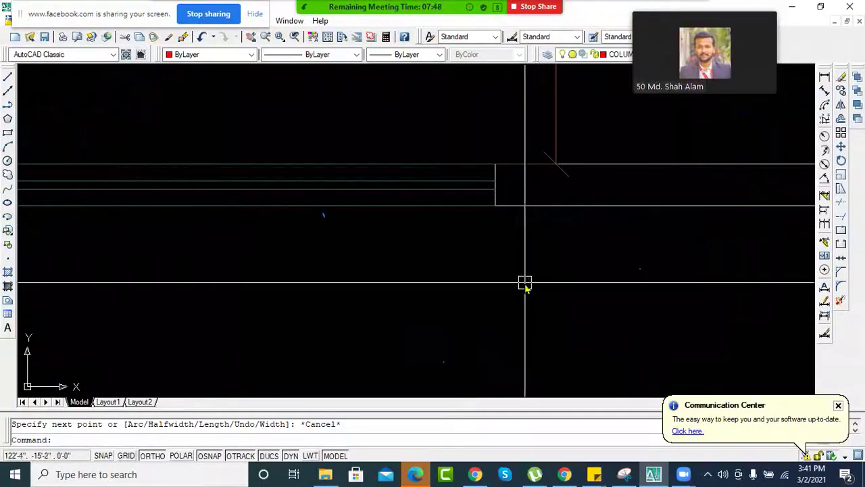
key("Return")
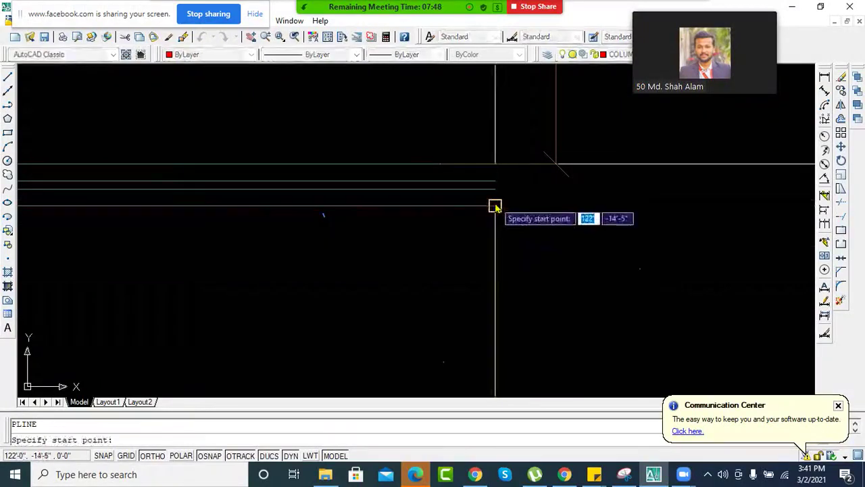
left_click(495, 209)
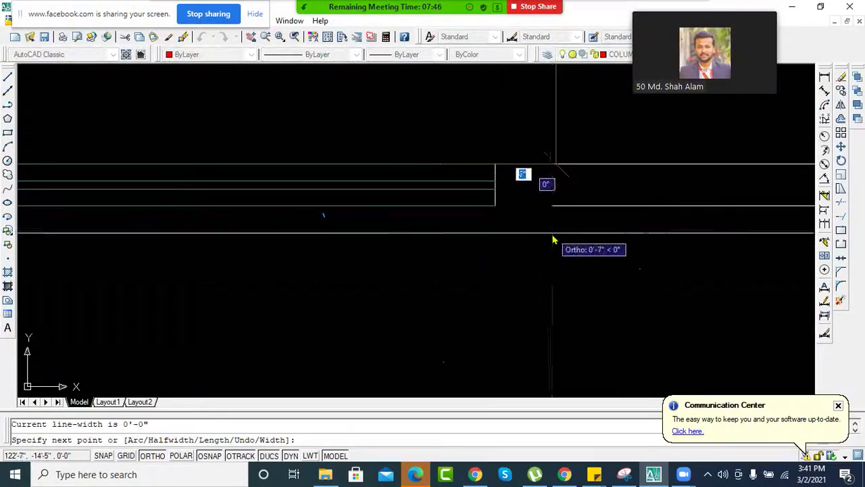
scroll(556, 238, "down", 2)
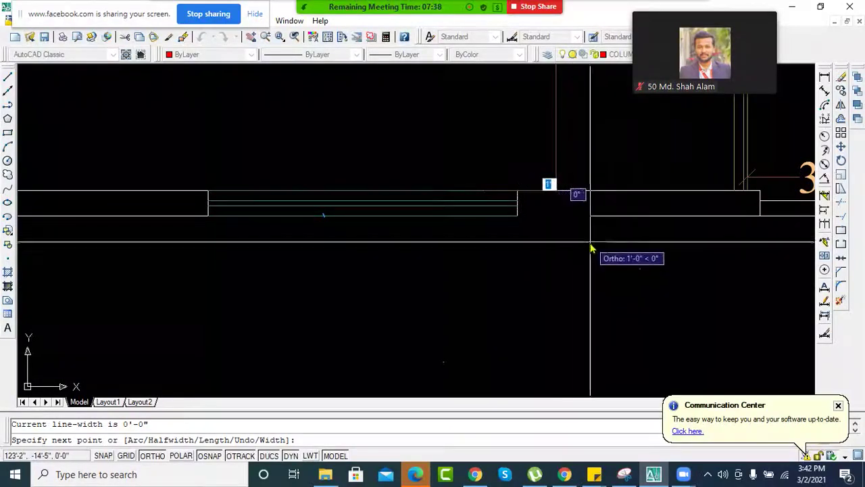
scroll(574, 248, "down", 2)
middle_click_drag(573, 250, 649, 234)
scroll(639, 230, "up", 2)
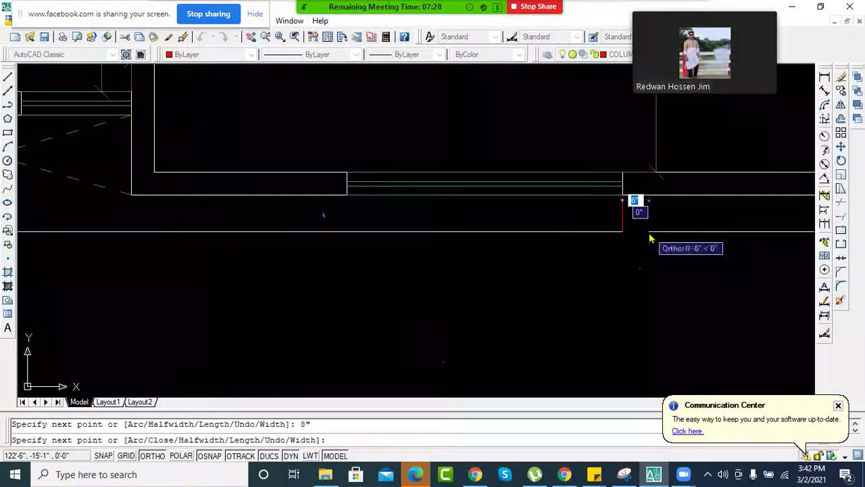
key("ctrl+z")
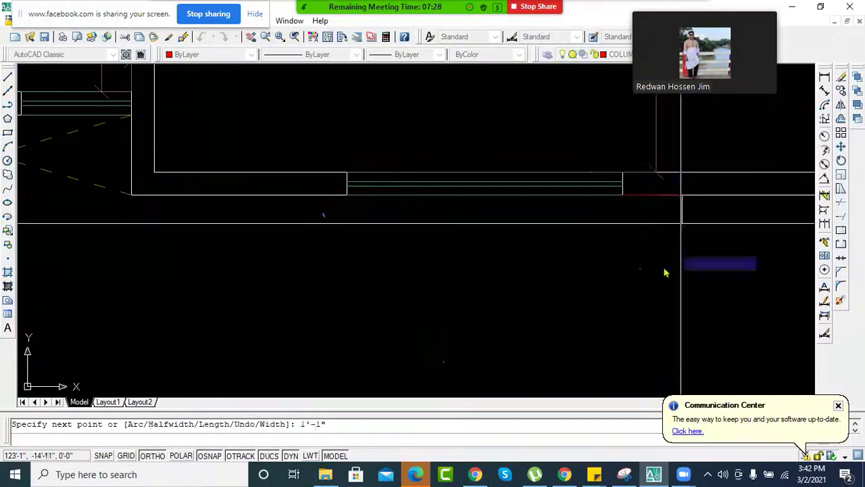
type("1'-3\"")
key("Return")
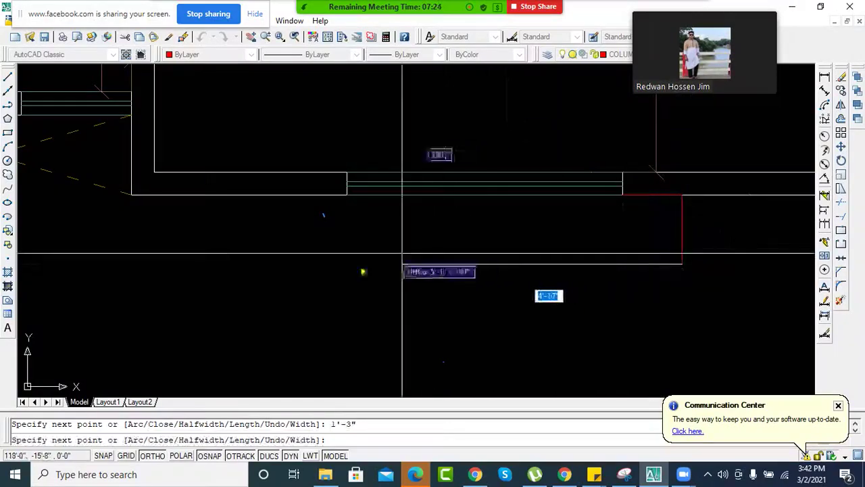
left_click(266, 293)
key("Return")
- Draw a second polyline from the lower BED ROOM window's left outer corner, 1' along the wall and outward to the parallel outline segment
key("Return")
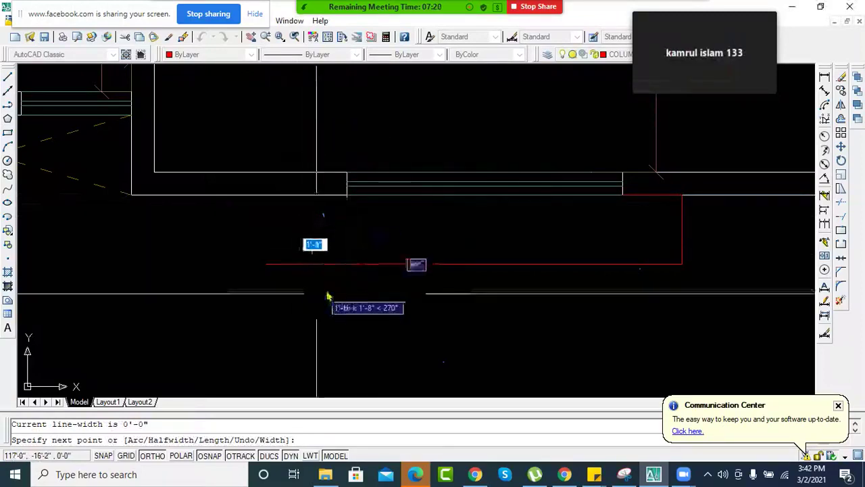
type("u")
key("Return")
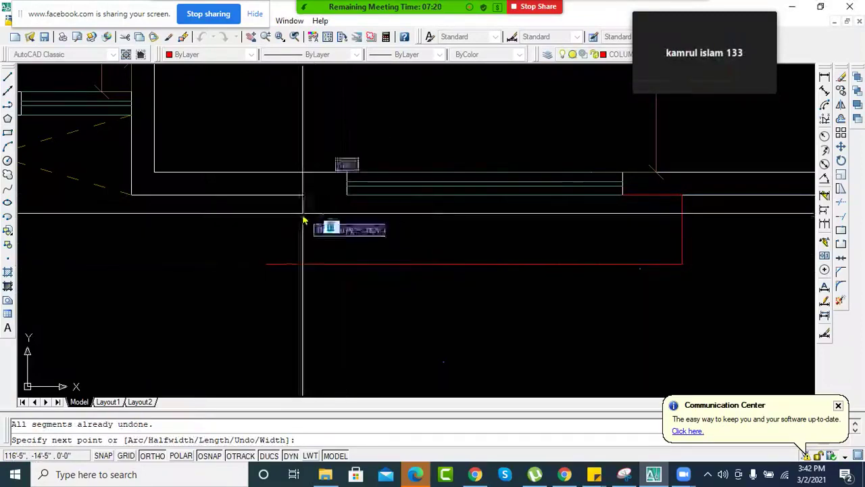
left_click(293, 263)
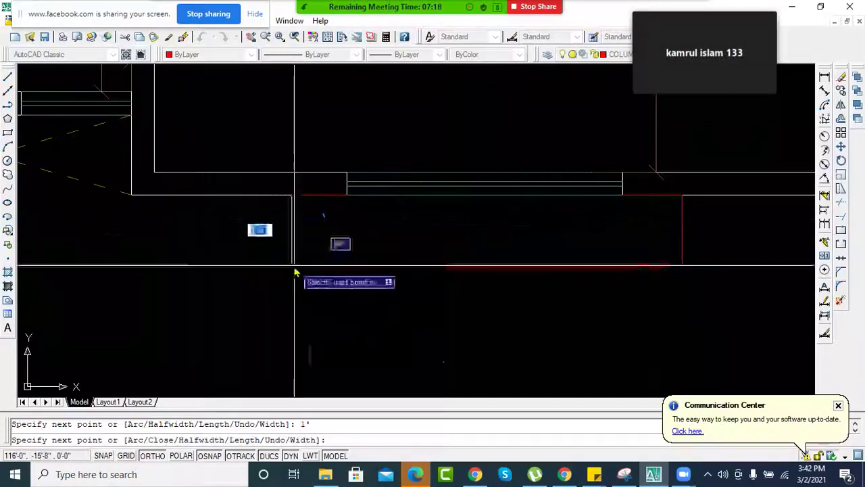
key("Escape")
- Trim the outline's parallel segment where it runs past the new left side below the BED ROOM window
type("tr")
key("Return")
key("Return")
left_click(268, 248)
left_click(241, 280)
scroll(382, 240, "down", 3)
scroll(493, 239, "down", 3)
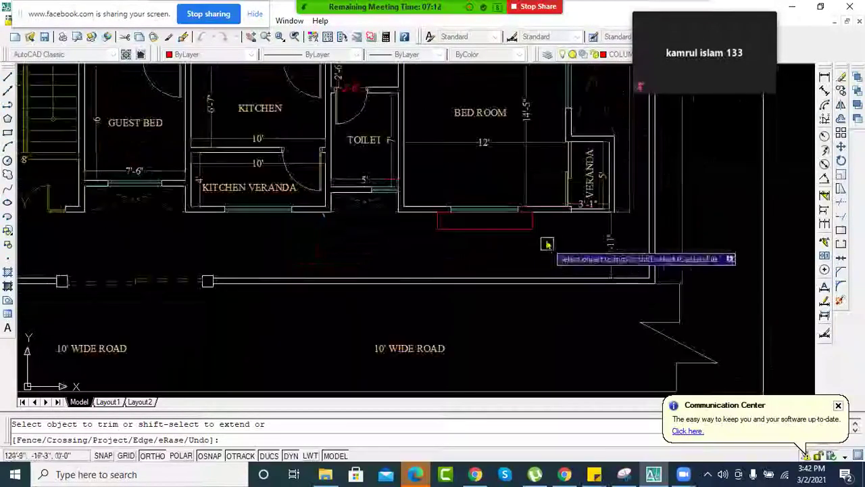
- Erase both red outline polylines around the lower BED ROOM window
scroll(547, 245, "up", 4)
key("Escape")
scroll(534, 238, "up", 3)
left_click(571, 214)
left_click(127, 292)
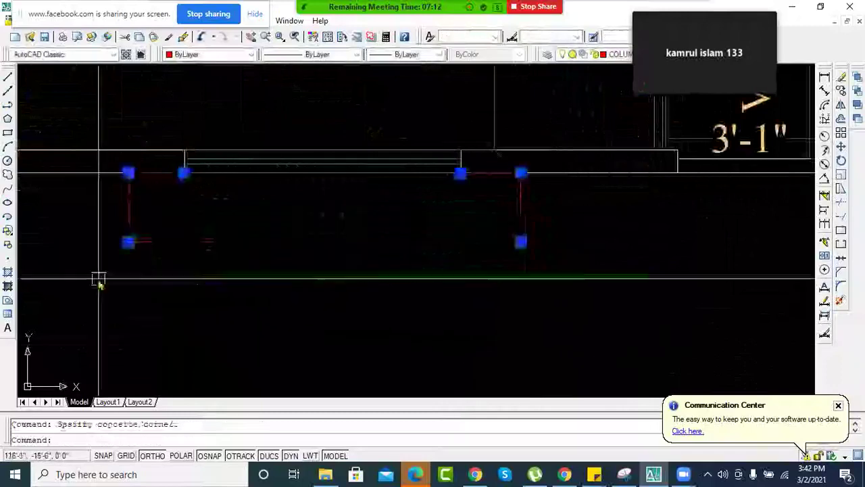
key("Delete")
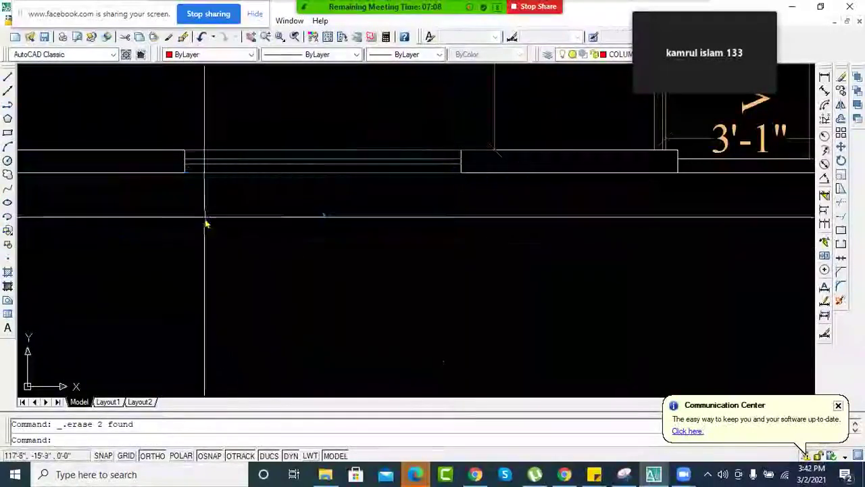
- Save the floor plan drawing
middle_click_drag(203, 218, 331, 256)
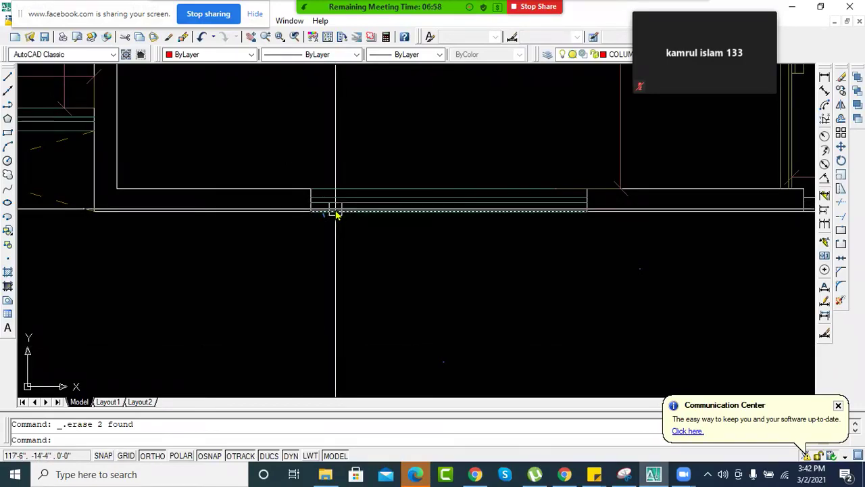
middle_click_drag(331, 215, 475, 280)
scroll(475, 312, "down", 2)
scroll(524, 304, "down", 3)
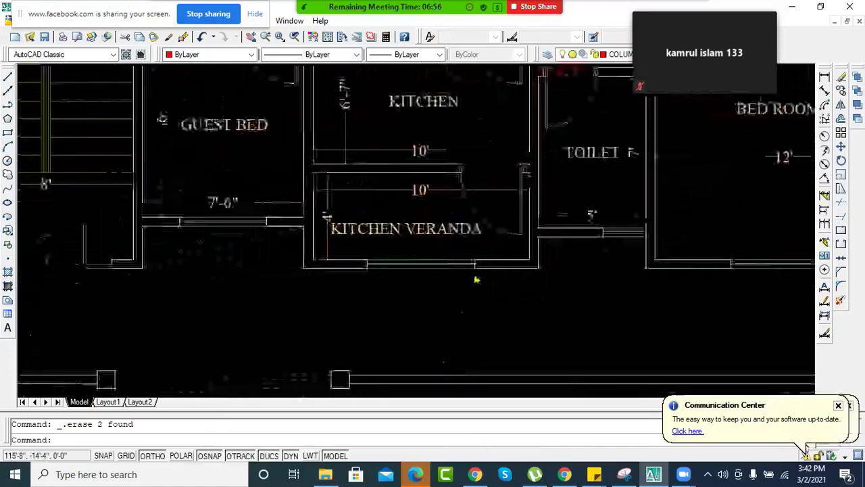
scroll(513, 265, "up", 3)
key("Escape")
key("ctrl+s")
- Review the whole floor plan, checking the room layout and dimensions from the stairs and kitchen across to the bedrooms
scroll(454, 250, "down", 4)
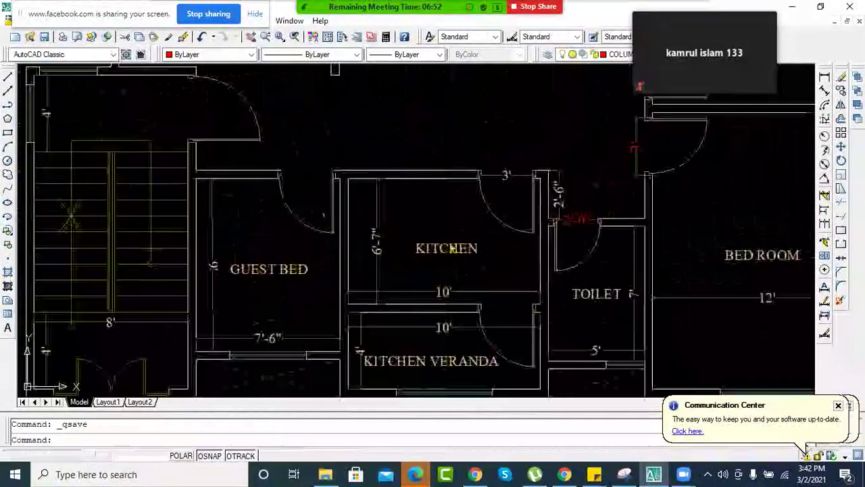
scroll(452, 248, "down", 2)
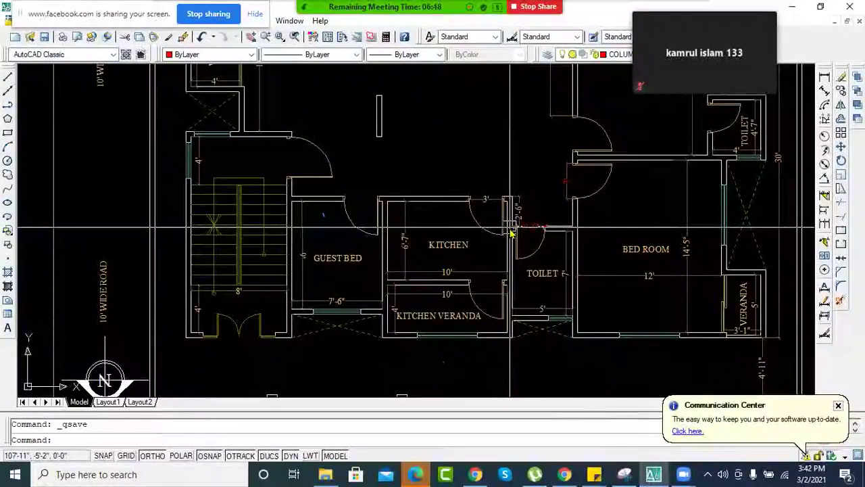
scroll(512, 233, "down", 5)
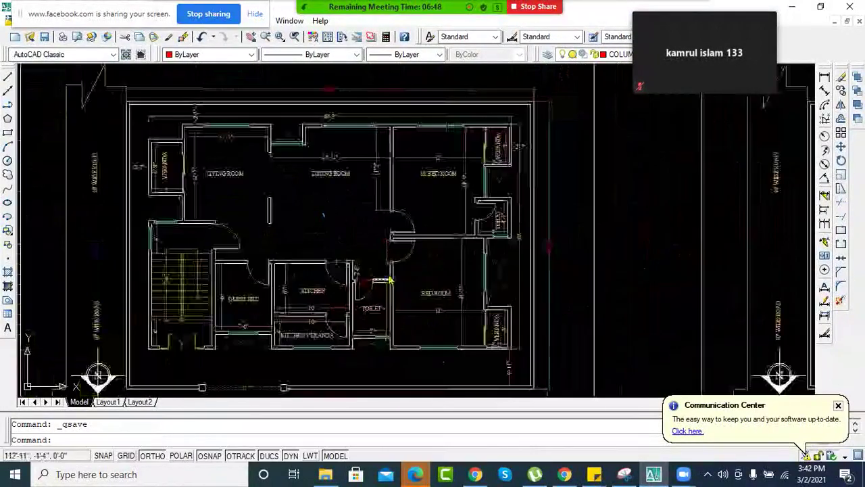
middle_click_drag(371, 244, 445, 248)
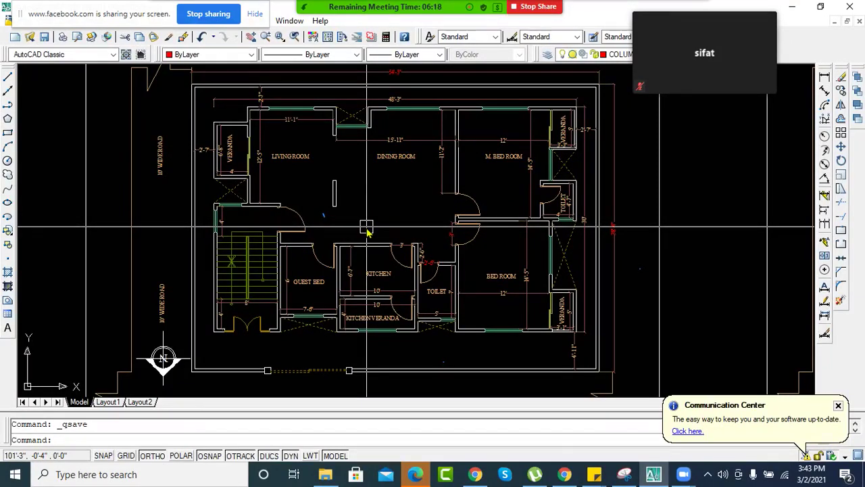
scroll(341, 227, "up", 2)
scroll(358, 230, "down", 4)
scroll(368, 232, "down", 5)
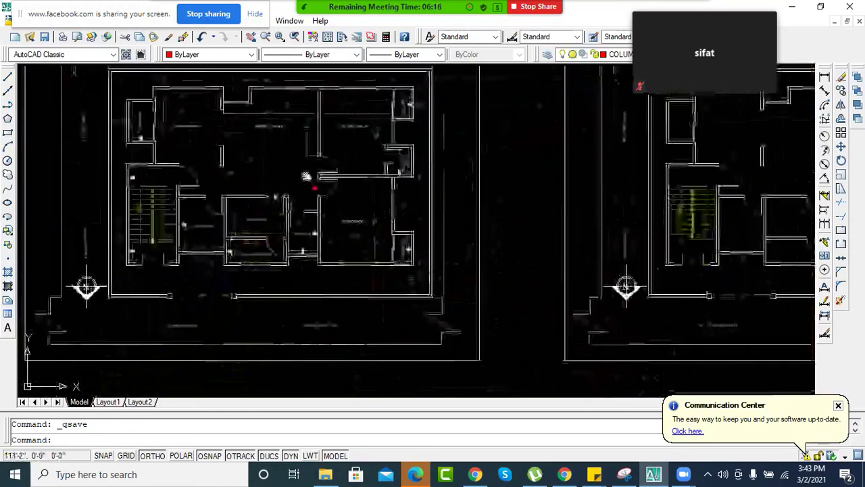
scroll(447, 220, "up", 5)
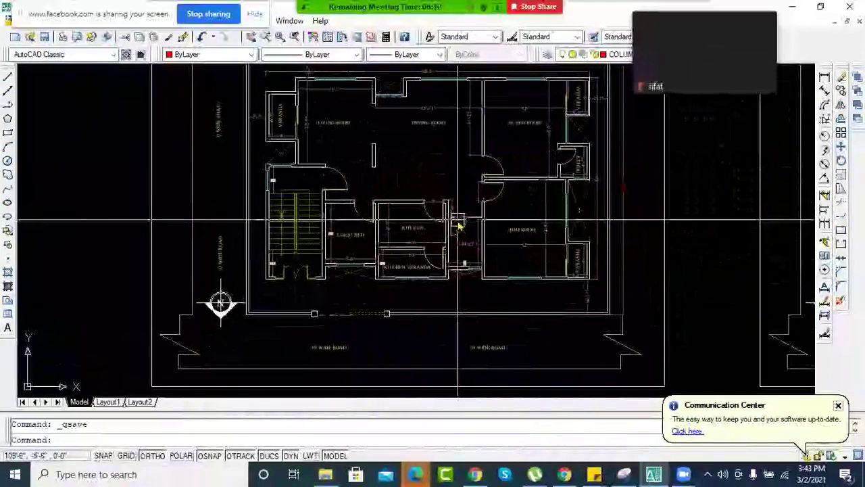
middle_click_drag(500, 215, 475, 217)
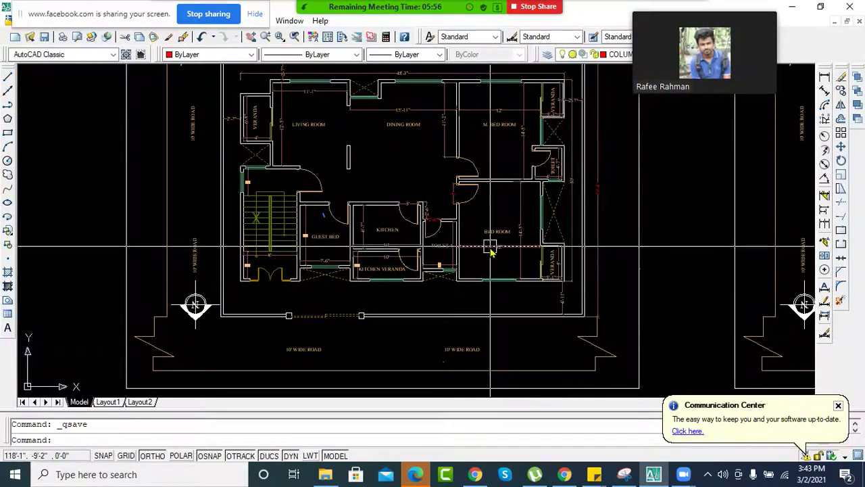
scroll(487, 249, "up", 3)
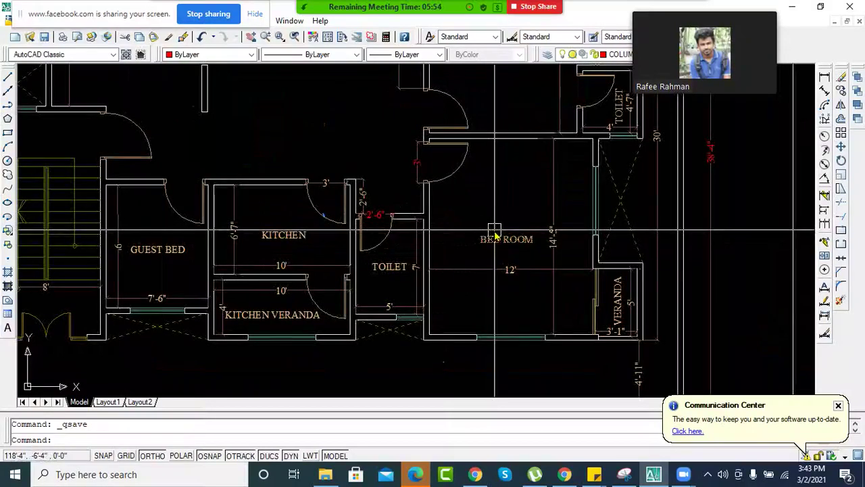
mouse_move(505, 237)
middle_mouse_down()
mouse_move(458, 230)
mouse_move(469, 224)
mouse_move(503, 274)
middle_mouse_up()
scroll(505, 274, "down", 3)
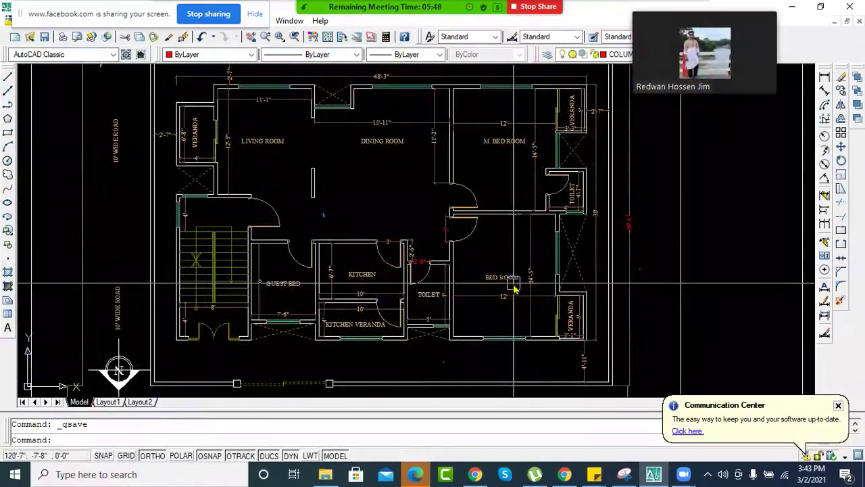
mouse_move(499, 234)
middle_mouse_down()
mouse_move(473, 247)
mouse_move(502, 253)
mouse_move(512, 276)
middle_mouse_up()
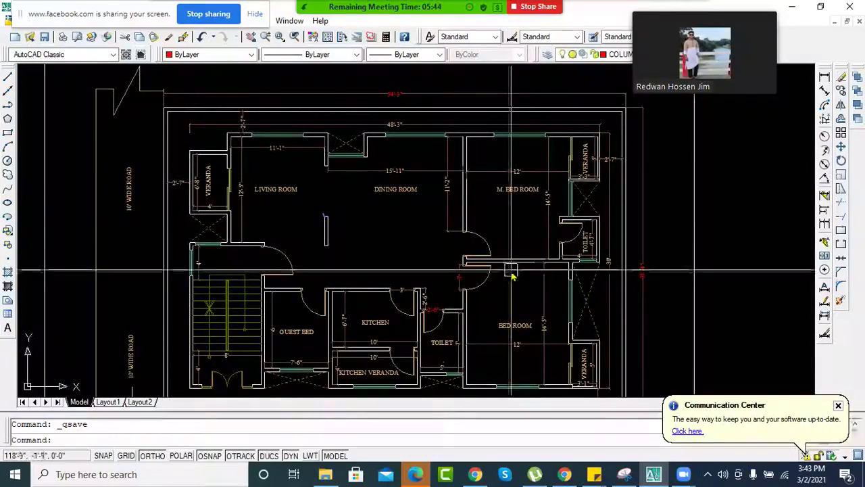
scroll(511, 281, "down", 3)
scroll(507, 291, "up", 2)
middle_click_drag(431, 307, 498, 288)
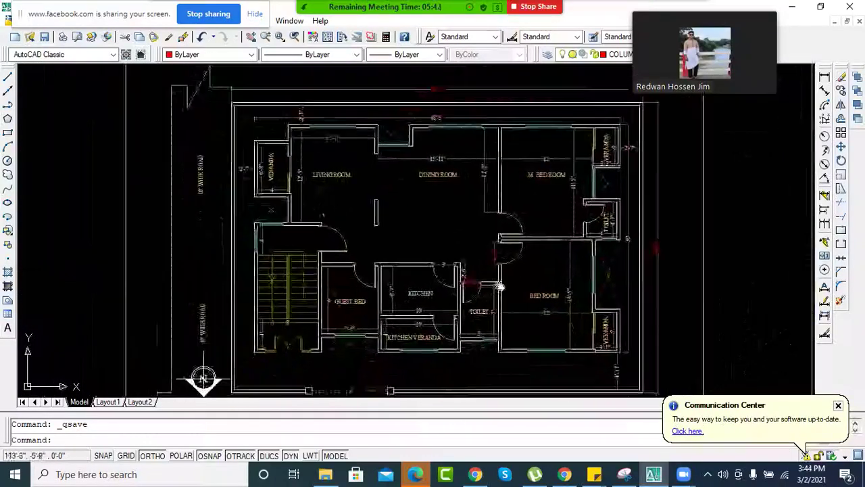
scroll(500, 288, "up", 1)
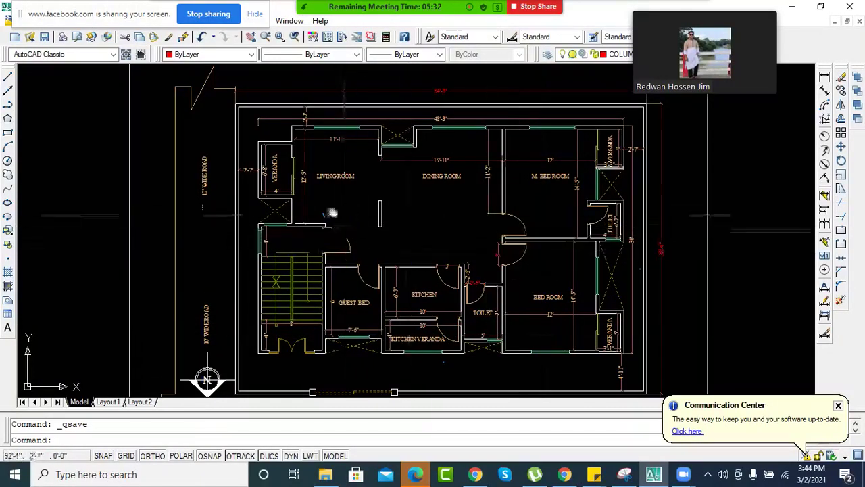
scroll(331, 214, "up", 2)
scroll(311, 207, "down", 2)
scroll(417, 202, "down", 2)
scroll(446, 209, "up", 2)
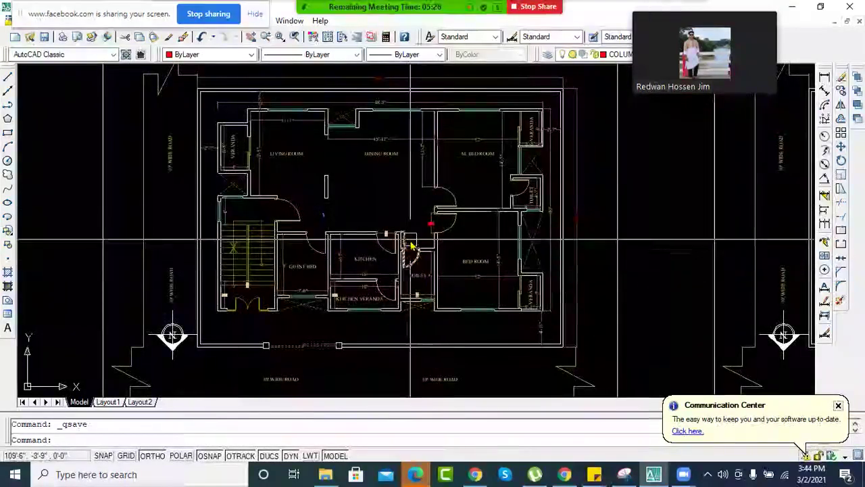
- Delete the red 2'-6" dimension at the TOILET door and the red 3' dimension at the BED ROOM door
scroll(419, 275, "up", 5)
left_click(400, 246)
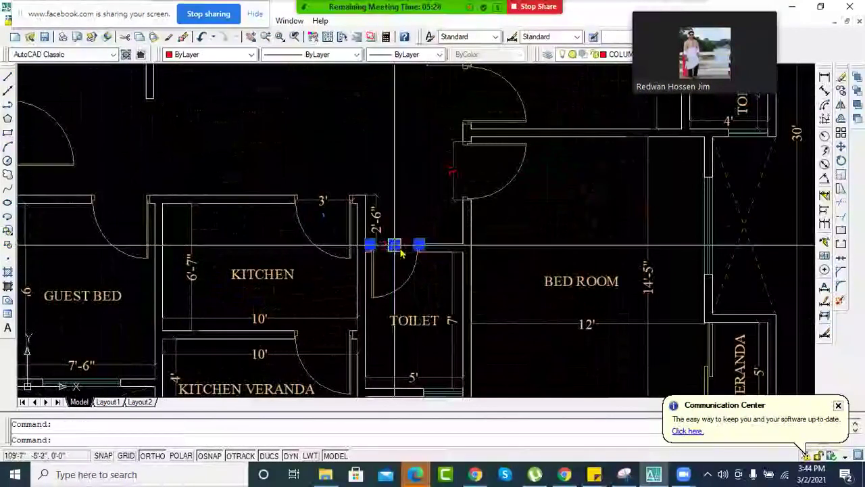
key("Delete")
left_click(456, 177)
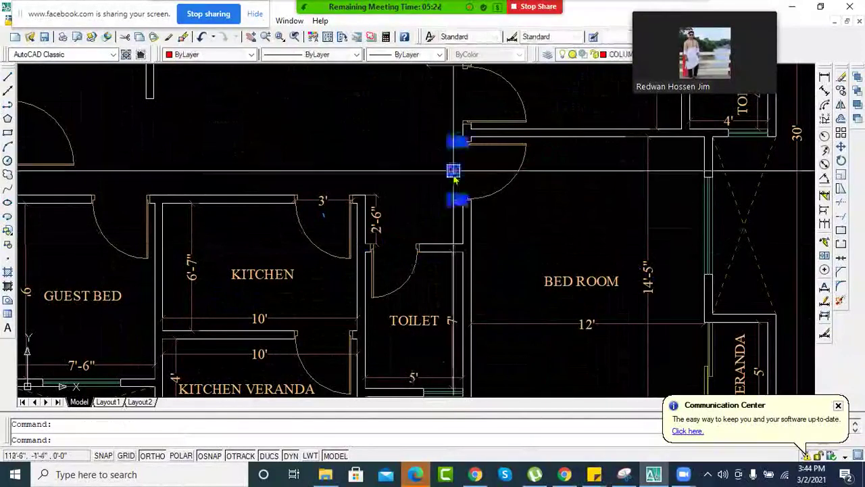
key("Delete")
key("Escape")
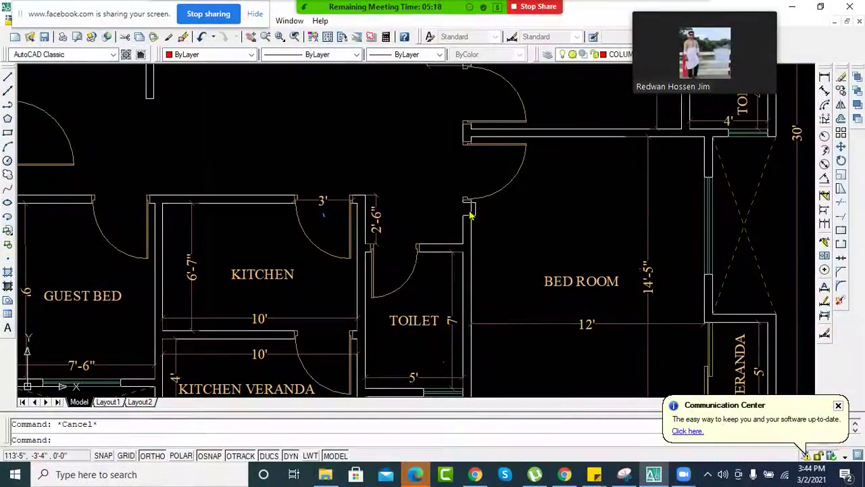
- Examine the floor plan around the dining room, bedrooms and toilets within the plot boundary
scroll(469, 206, "down", 4)
middle_click_drag(494, 222, 502, 247)
scroll(628, 231, "up", 3)
scroll(439, 279, "down", 3)
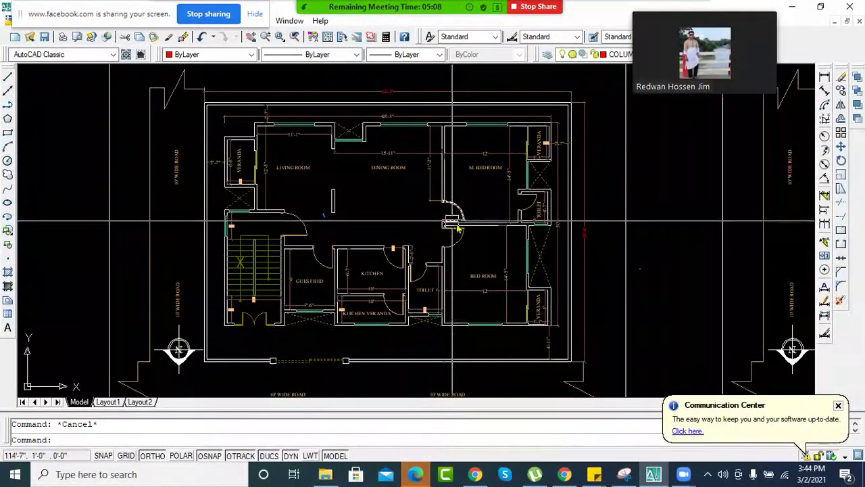
middle_click_drag(482, 155, 509, 177)
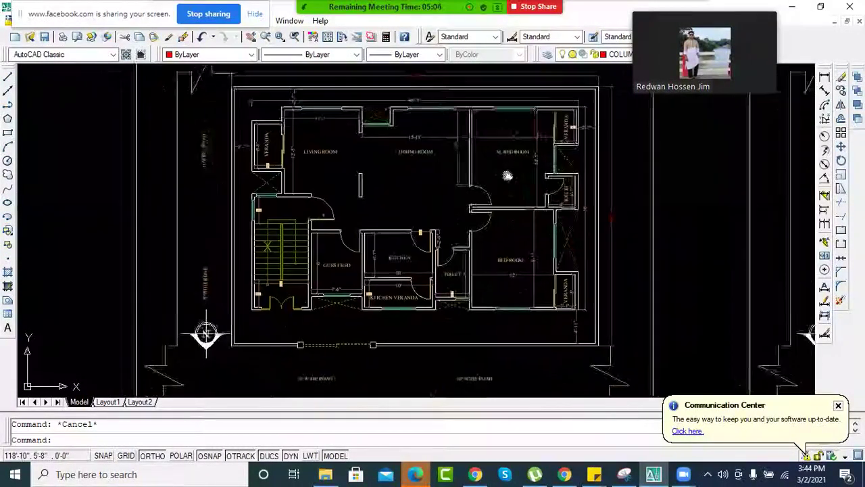
scroll(508, 178, "down", 2)
scroll(508, 178, "up", 4)
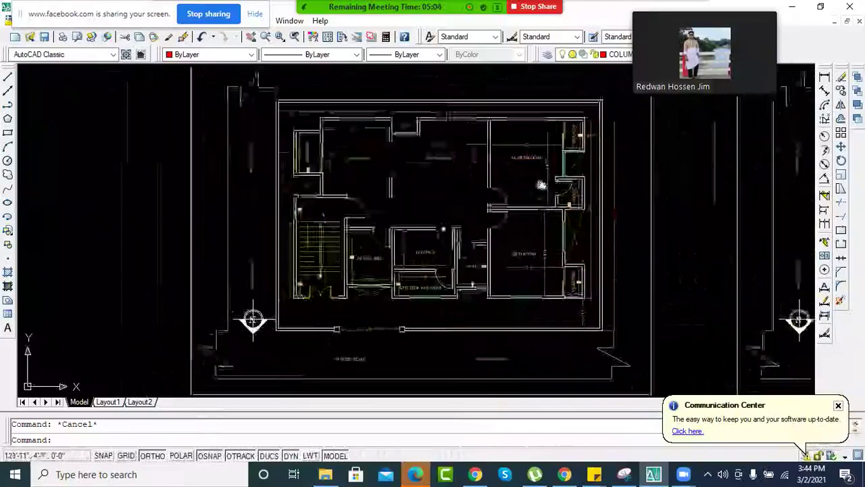
middle_click_drag(485, 172, 473, 206)
scroll(527, 193, "down", 2)
scroll(475, 198, "up", 2)
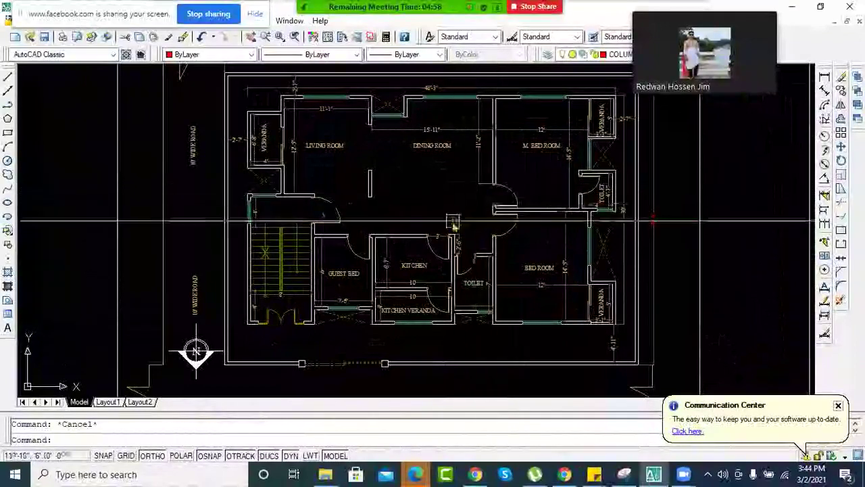
middle_click_drag(457, 185, 451, 199)
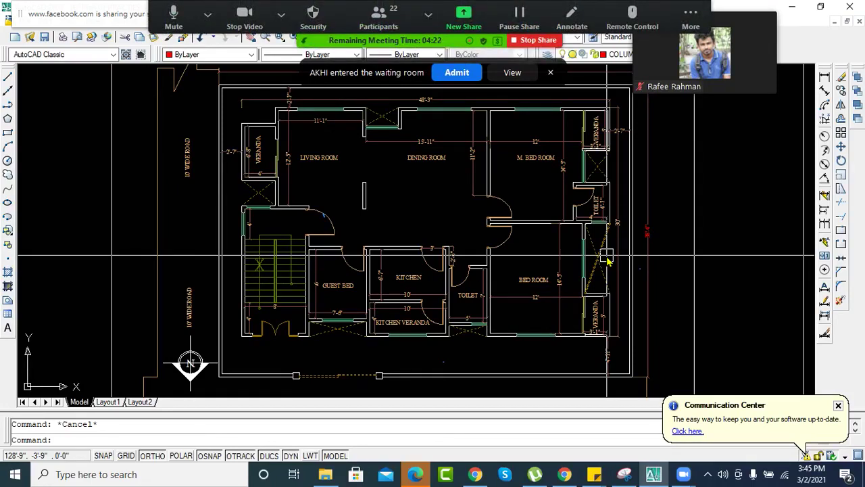
- Admit the participant in the waiting room and end the Zoom meeting
left_click(457, 73)
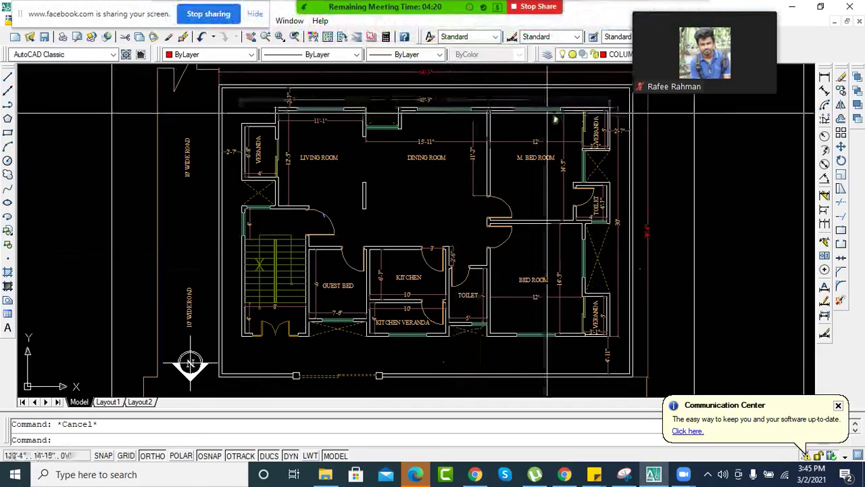
left_click(690, 20)
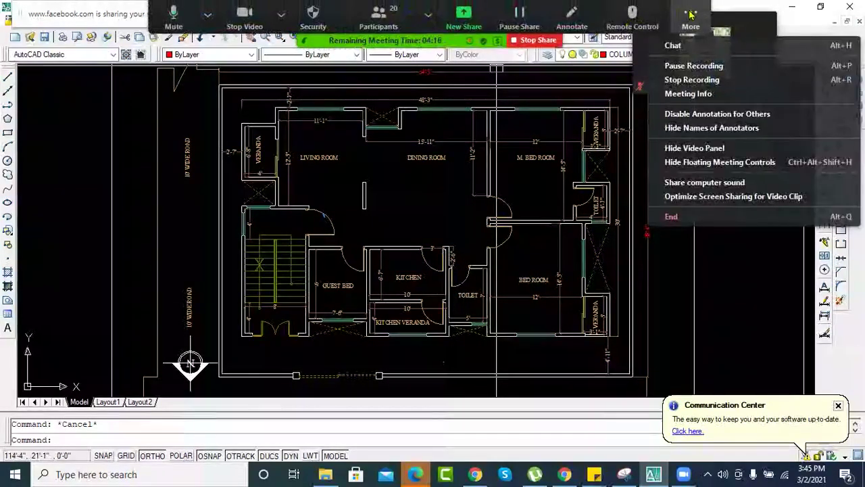
left_click(690, 20)
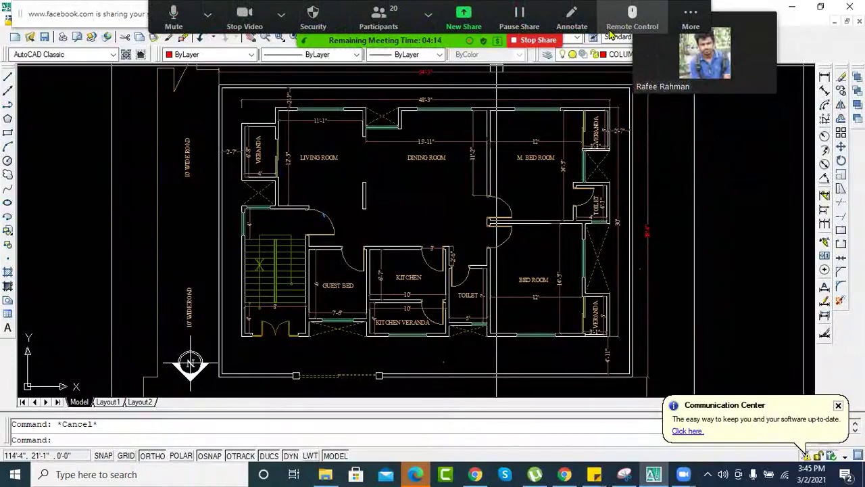
left_click(692, 17)
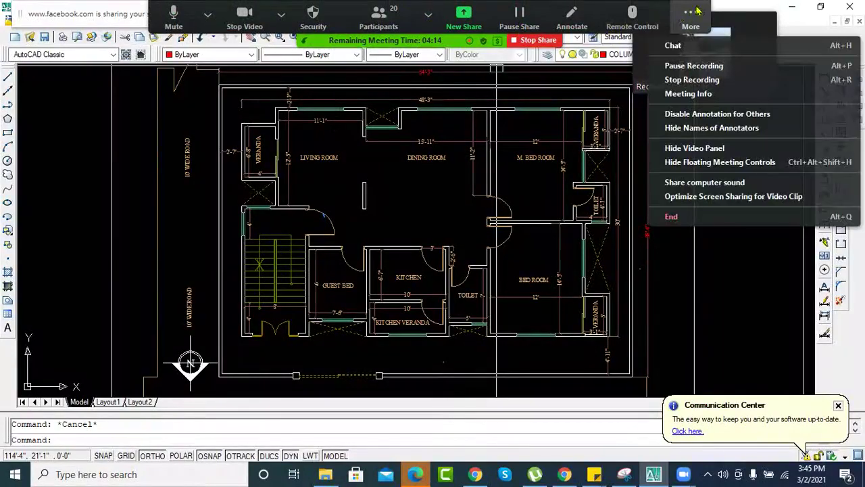
left_click(690, 216)
left_click(473, 202)
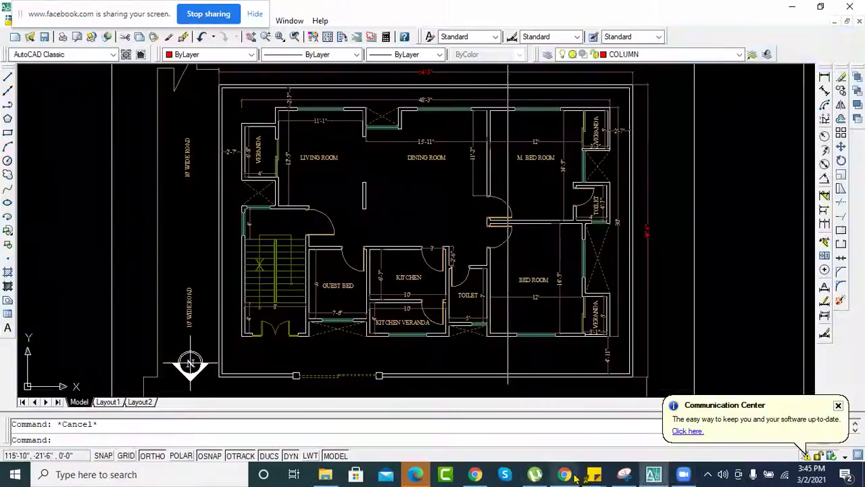
- Switch to the Facebook live producer page in Chrome, request to end the live video, and move the Zoom recording conversion window aside
left_click(564, 475)
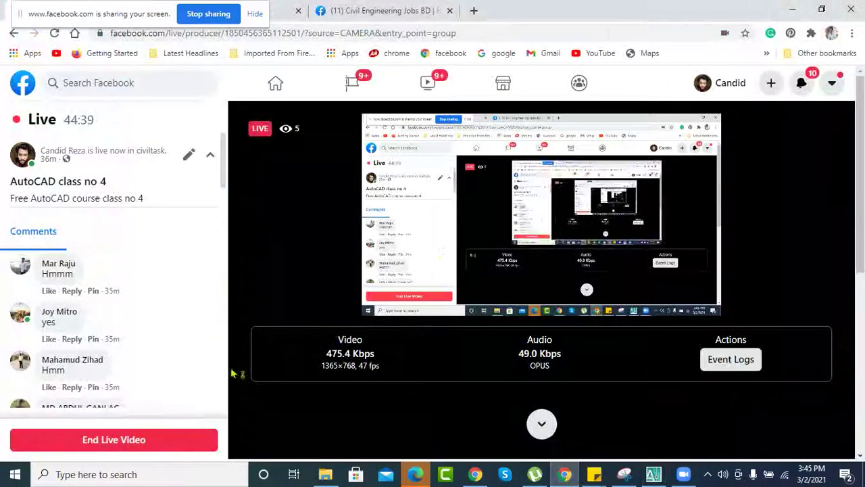
left_click(127, 440)
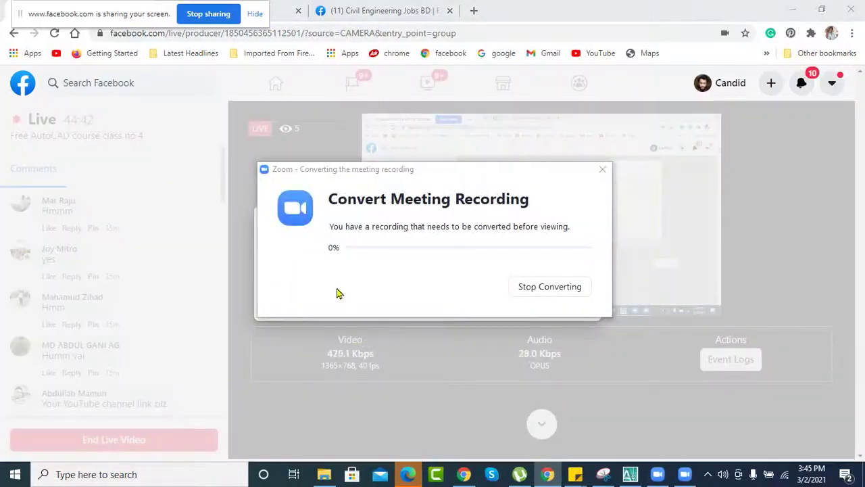
left_click_drag(493, 186, 749, 349)
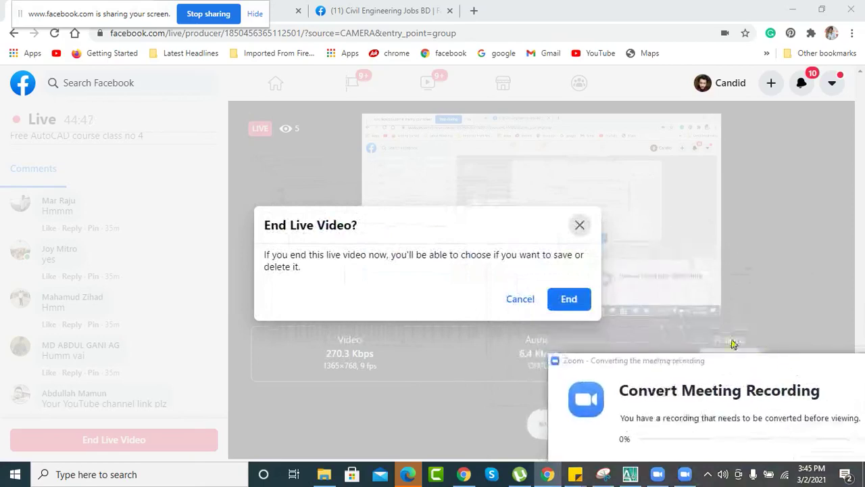